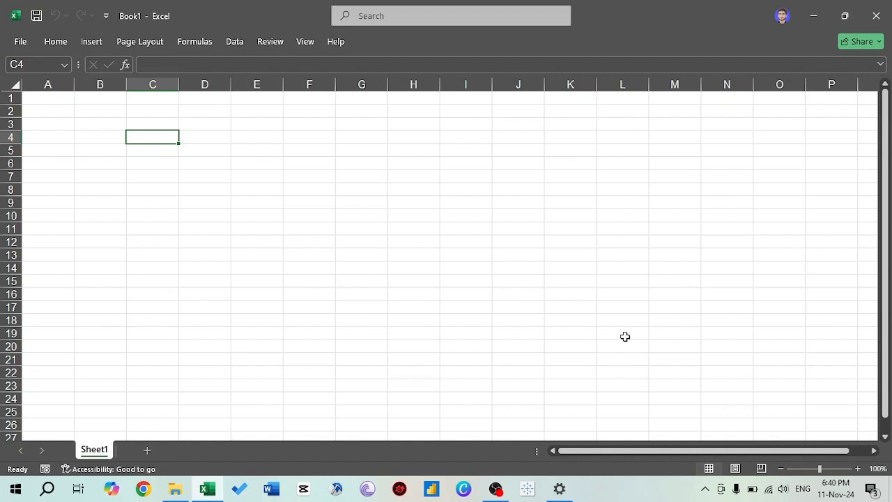
- Switch to the 3.Marketing - CSV file folder in File Explorer and open the Compaign Data file
{"action": "key", "text": "alt+Tab"}
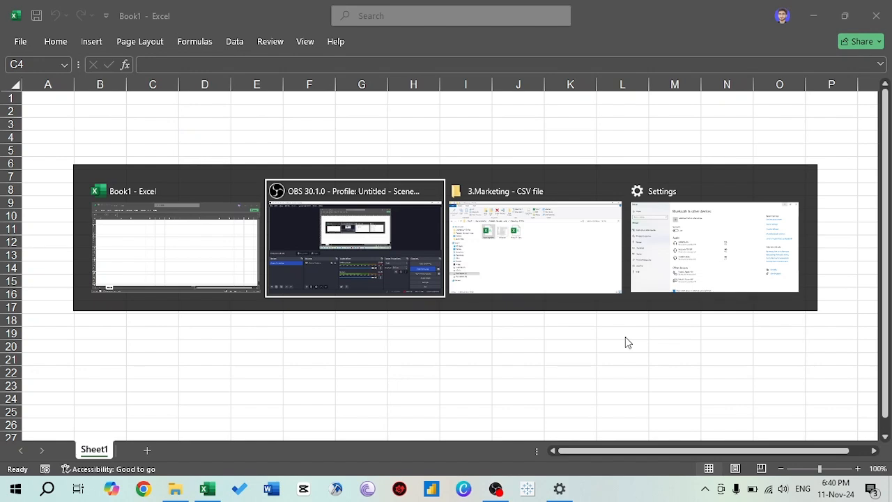
{"action": "key", "text": "alt+Tab"}
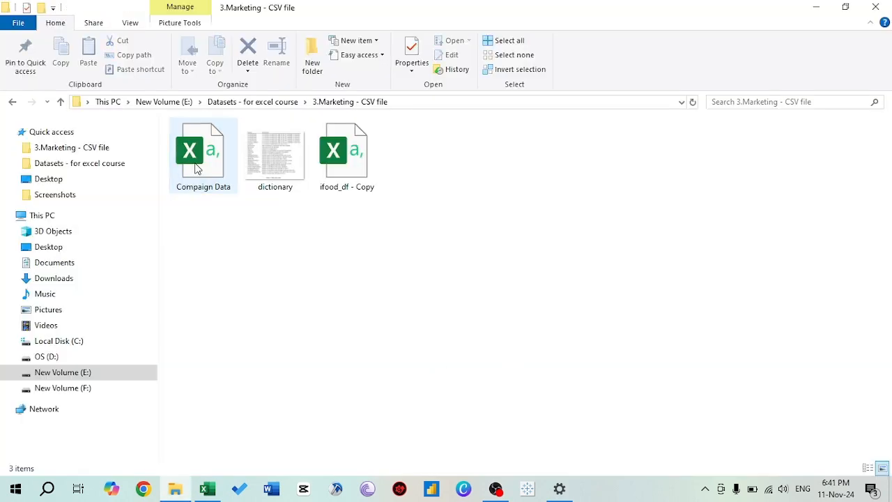
{"action": "double_click", "coordinate": [195, 164]}
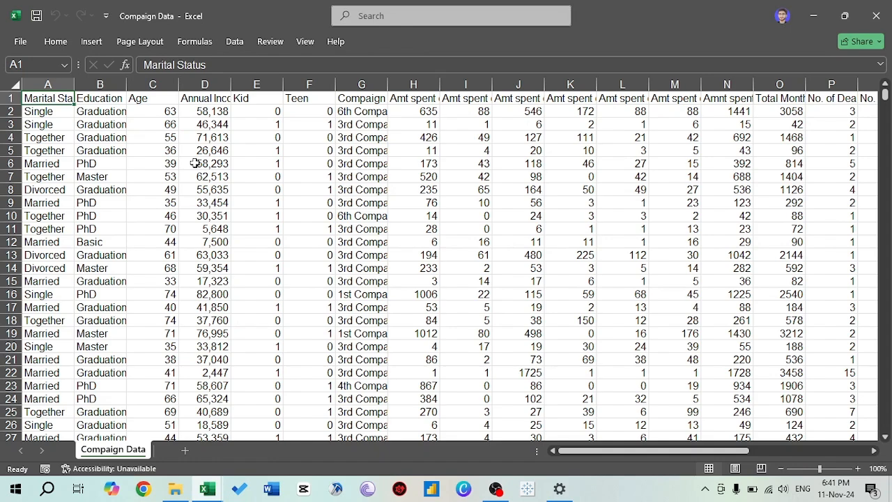
- Convert the campaign data range A1:T2206 into a table with headers
{"action": "key", "text": "ctrl+Right"}
{"action": "key", "text": "ctrl+Left"}
{"action": "key", "text": "ctrl+shift+Down"}
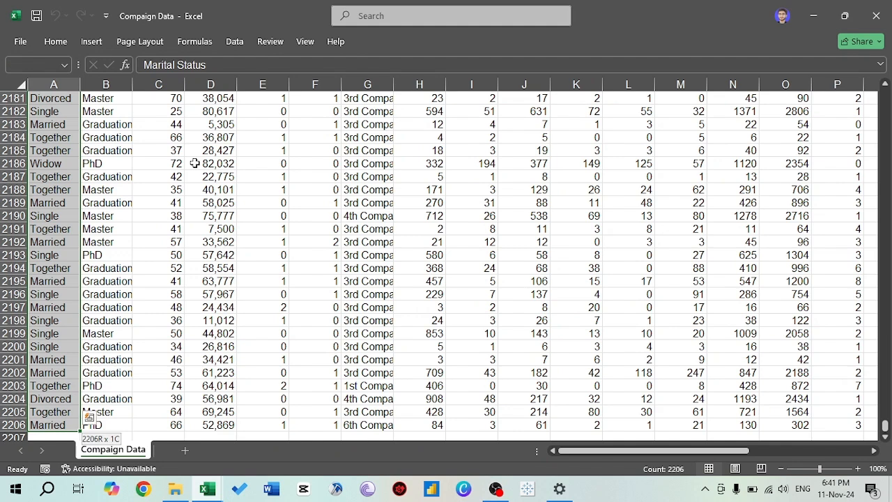
{"action": "key", "text": "ctrl+shift+Right"}
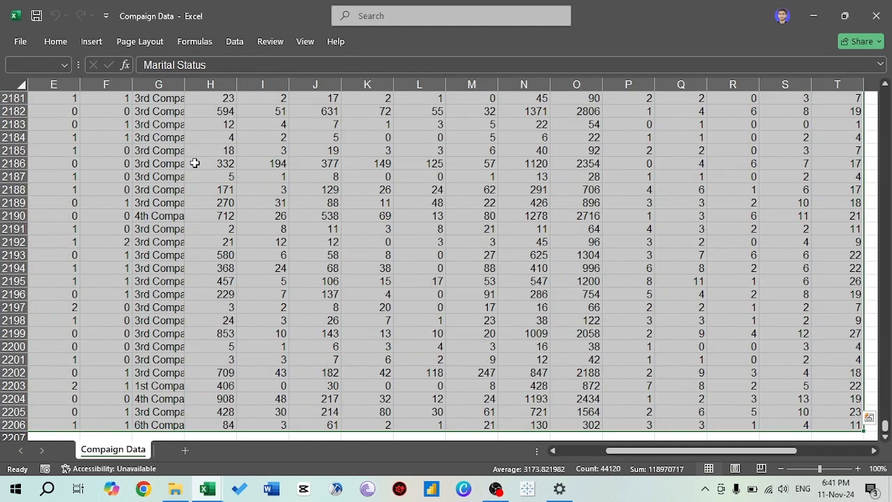
{"action": "key", "text": "ctrl+t"}
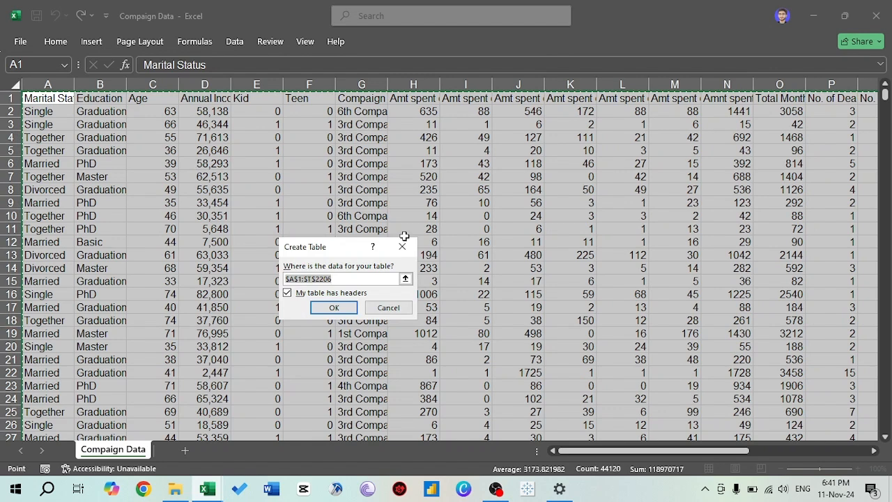
{"action": "key", "text": "Return"}
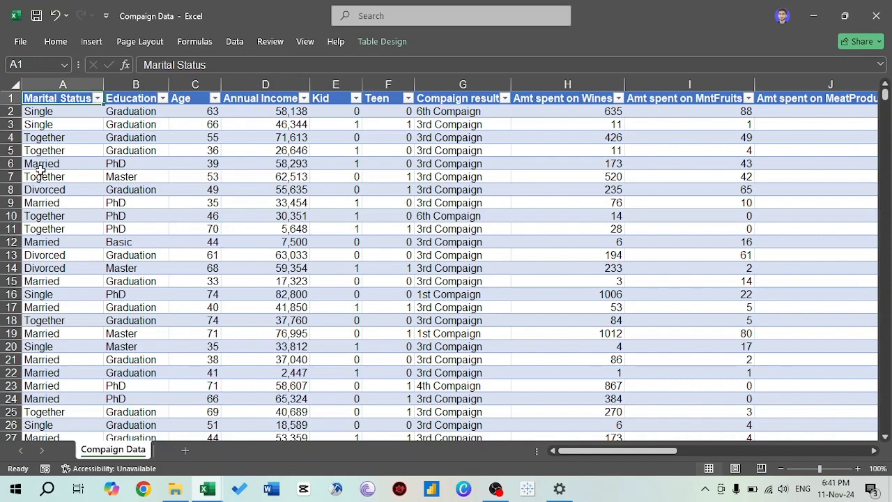
- Review the table's column headers from Marital Status through the product spending columns to Total Monthly spent
{"action": "key", "text": "Right"}
{"action": "key", "text": "Right"}
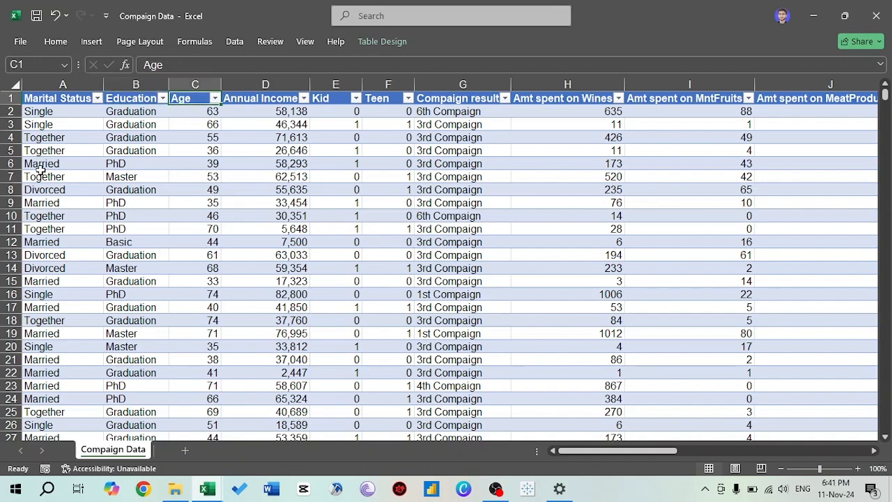
{"action": "key", "text": "Right"}
{"action": "key", "text": "Right"}
{"action": "key", "text": "Right"}
{"action": "key", "text": "Right"}
{"action": "key", "text": "Right"}
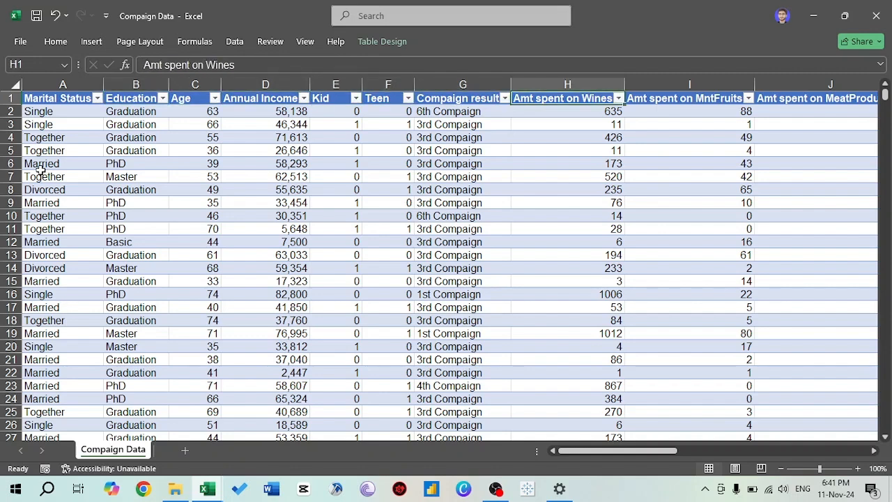
{"action": "key", "text": "Left"}
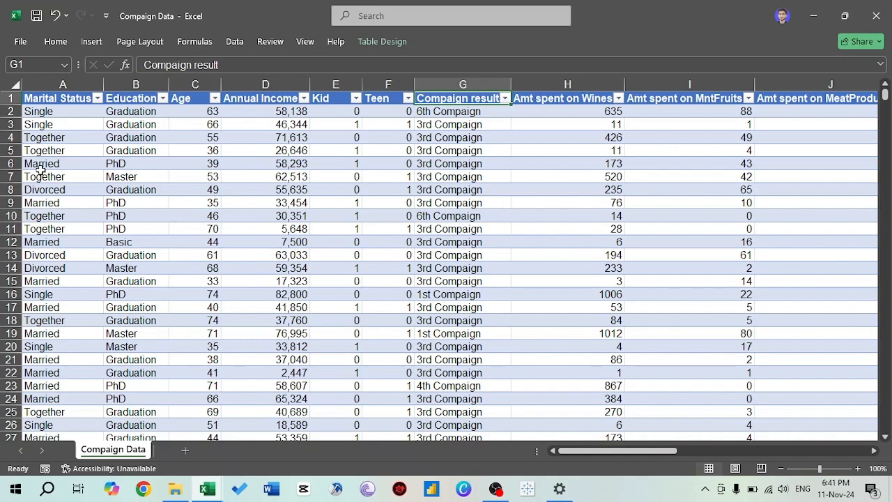
{"action": "key", "text": "Right"}
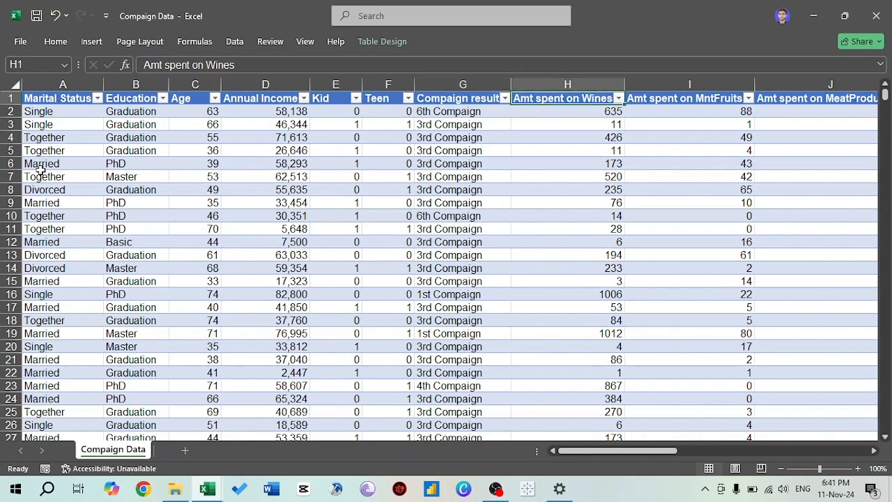
{"action": "key", "text": "Right"}
{"action": "key", "text": "Right"}
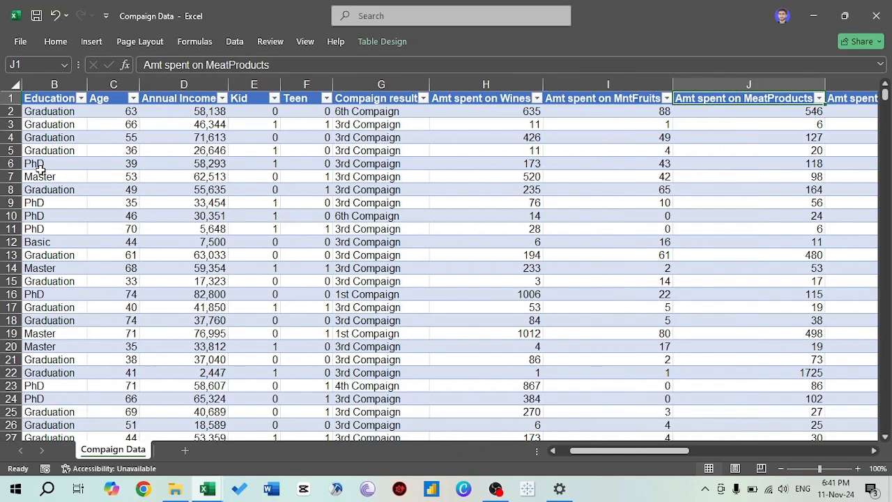
{"action": "key", "text": "Right"}
{"action": "key", "text": "Right"}
{"action": "key", "text": "Right"}
{"action": "key", "text": "Right"}
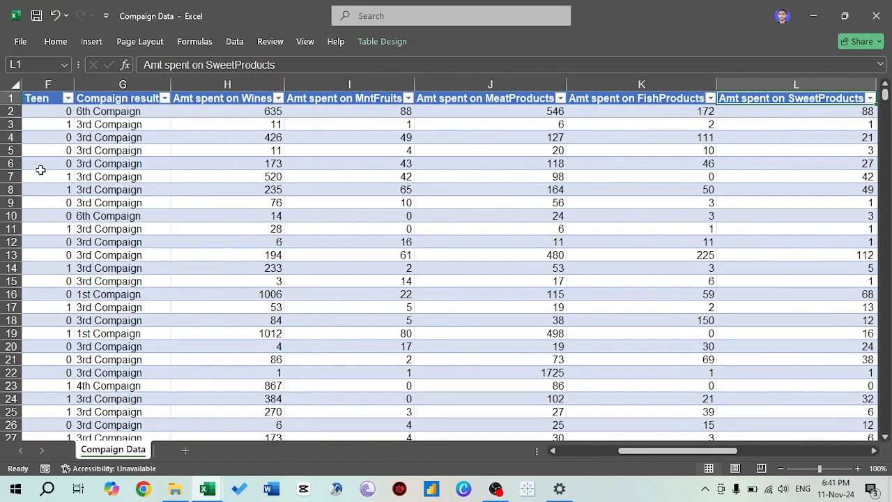
{"action": "key", "text": "Right"}
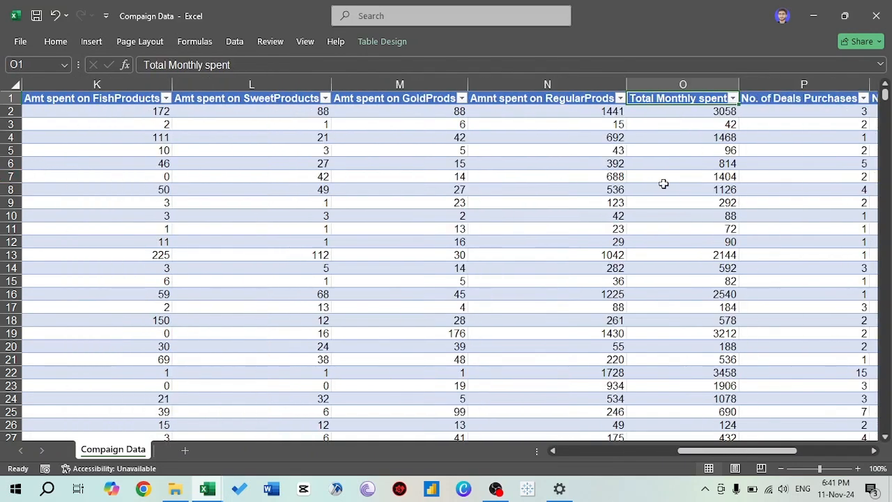
- Inspect the full set of values in the Total Monthly spent column down to its last row
{"action": "key", "text": "Down"}
{"action": "key", "text": "Up"}
{"action": "key", "text": "Down"}
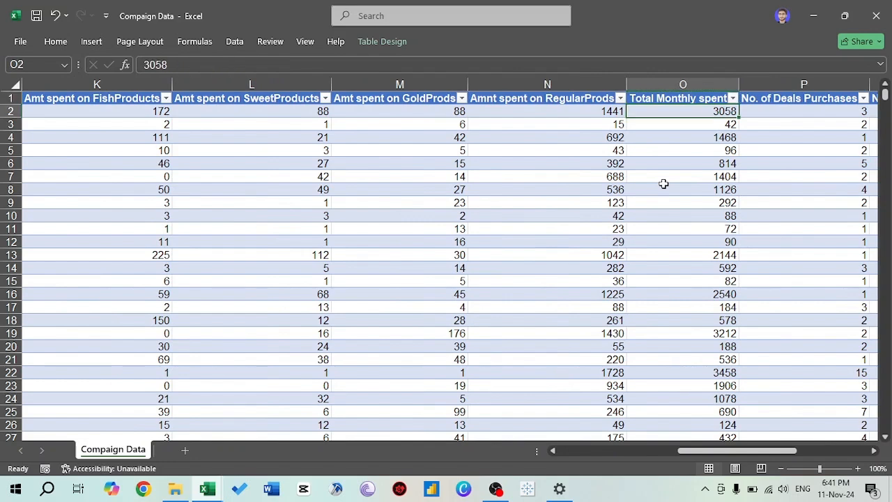
{"action": "key", "text": "ctrl+shift+Down"}
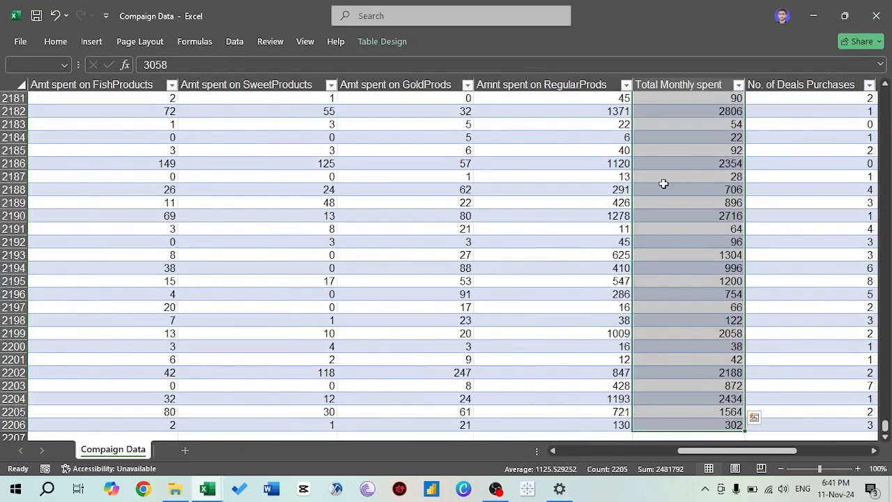
{"action": "key", "text": "ctrl+Up"}
- Review the purchase count columns from No. of Deals Purchases through No. of StorePurchases to Total purchases
{"action": "key", "text": "ctrl+Home"}
{"action": "key", "text": "Right"}
{"action": "key", "text": "Right"}
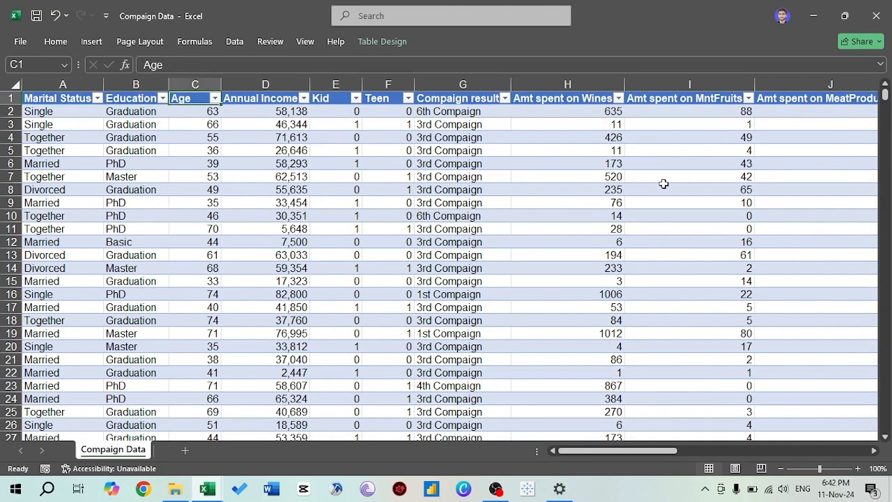
{"action": "key", "text": "Right"}
{"action": "key", "text": "Right"}
{"action": "key", "text": "Right"}
{"action": "key", "text": "Right"}
{"action": "key", "text": "Right"}
{"action": "key", "text": "Right"}
{"action": "key", "text": "Right"}
{"action": "key", "text": "Right"}
{"action": "key", "text": "Right"}
{"action": "key", "text": "Right"}
{"action": "key", "text": "Right"}
{"action": "key", "text": "Right"}
{"action": "key", "text": "Right"}
{"action": "key", "text": "Right"}
{"action": "key", "text": "Right"}
{"action": "key", "text": "Right"}
{"action": "key", "text": "Right"}
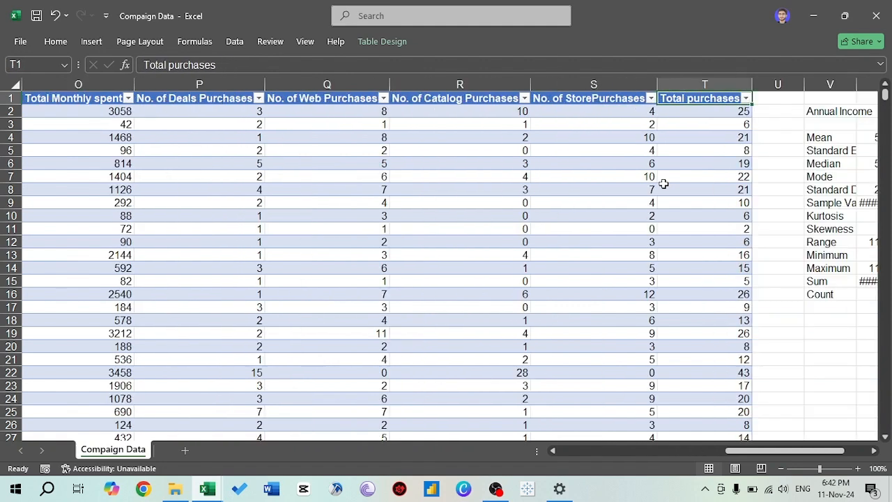
{"action": "key", "text": "Left"}
{"action": "key", "text": "Left"}
{"action": "key", "text": "Left"}
{"action": "key", "text": "Left"}
{"action": "key", "text": "Left"}
{"action": "key", "text": "Left"}
{"action": "key", "text": "Left"}
{"action": "key", "text": "Right"}
{"action": "key", "text": "Right"}
{"action": "key", "text": "Right"}
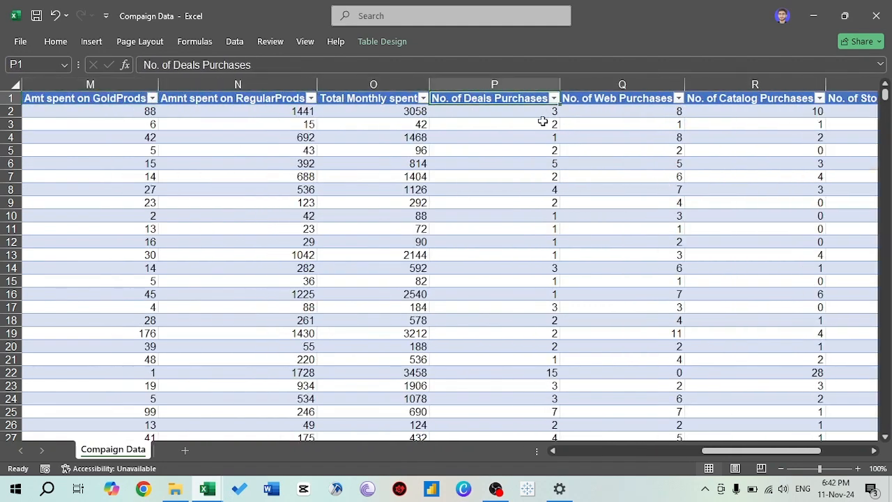
{"action": "key", "text": "Right"}
{"action": "key", "text": "Right"}
{"action": "key", "text": "Right"}
{"action": "key", "text": "Right"}
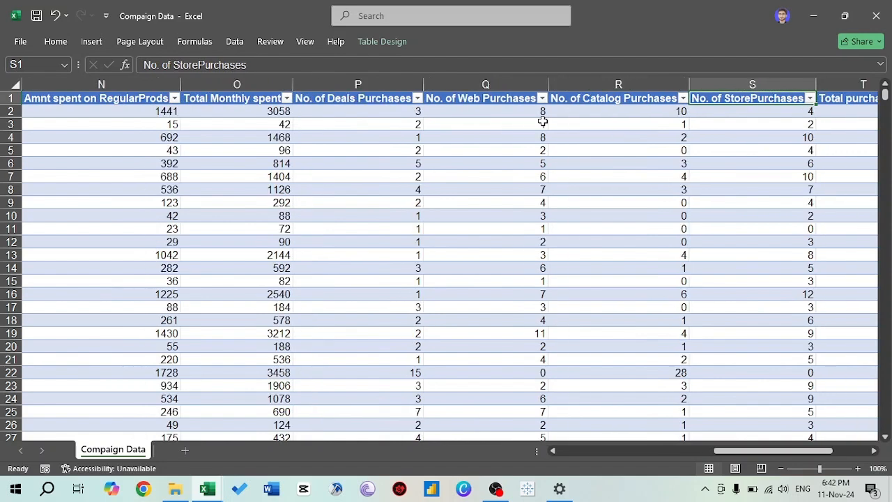
{"action": "key", "text": "Left"}
{"action": "key", "text": "Left"}
{"action": "key", "text": "Left"}
{"action": "key", "text": "Left"}
{"action": "key", "text": "Left"}
{"action": "key", "text": "Left"}
{"action": "key", "text": "Left"}
{"action": "key", "text": "Left"}
{"action": "key", "text": "Left"}
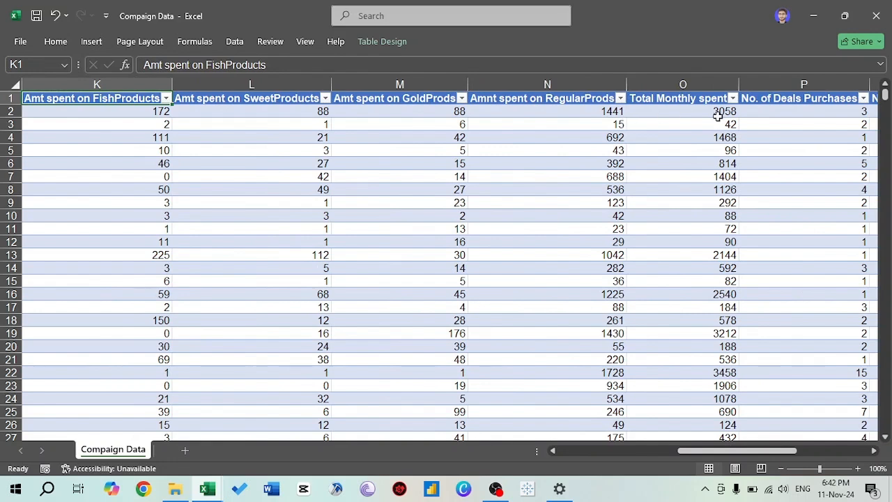
{"action": "left_click", "coordinate": [776, 98]}
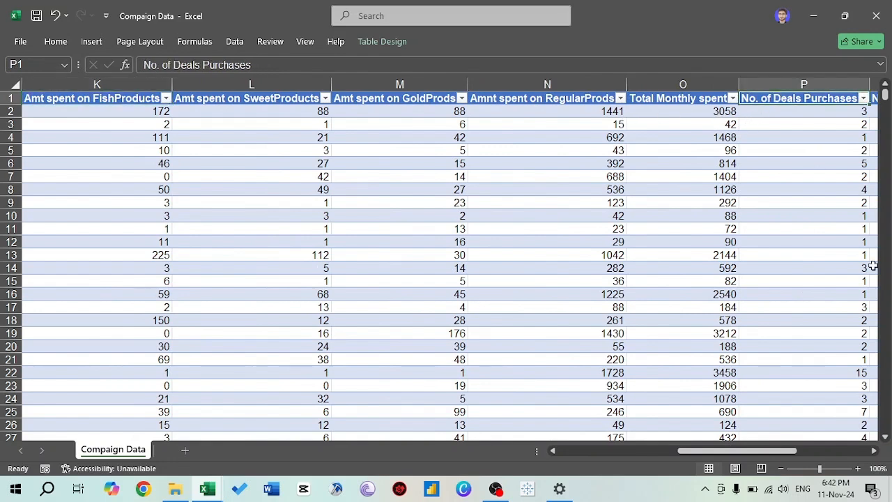
{"action": "key", "text": "Right"}
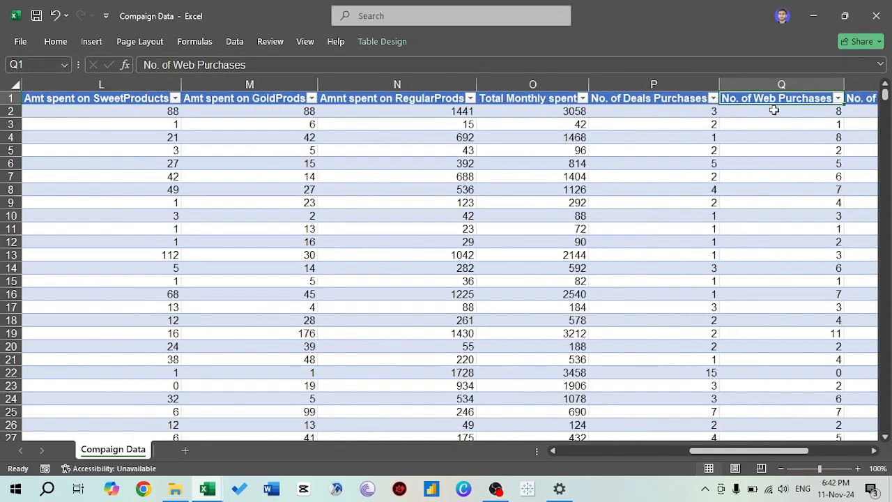
{"action": "key", "text": "Right"}
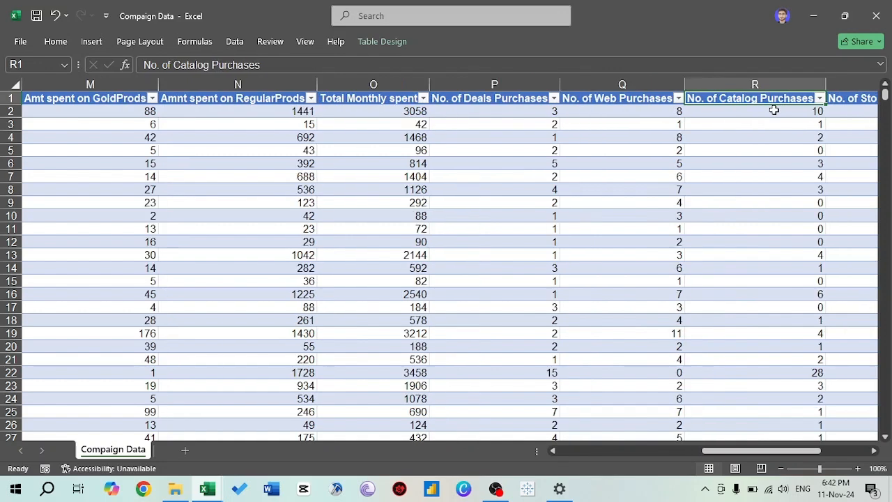
{"action": "key", "text": "Right"}
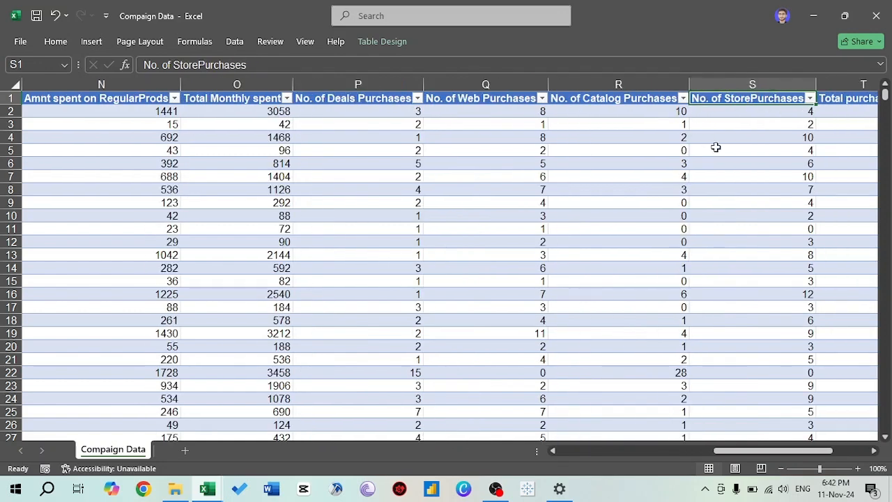
{"action": "key", "text": "Right"}
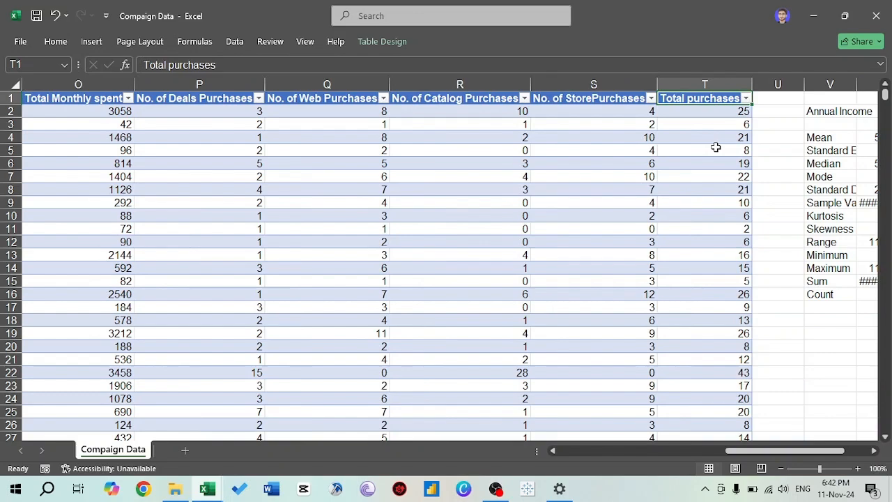
- Delete the leftover Annual Income and Total Monthly spent descriptive statistics beside the table, starting at column V
{"action": "left_click", "coordinate": [846, 149]}
{"action": "key", "text": "Right"}
{"action": "key", "text": "Left"}
{"action": "key", "text": "ctrl+space"}
{"action": "key", "text": "shift+Right"}
{"action": "key", "text": "shift+Right"}
{"action": "key", "text": "shift+Right"}
{"action": "key", "text": "shift+Right"}
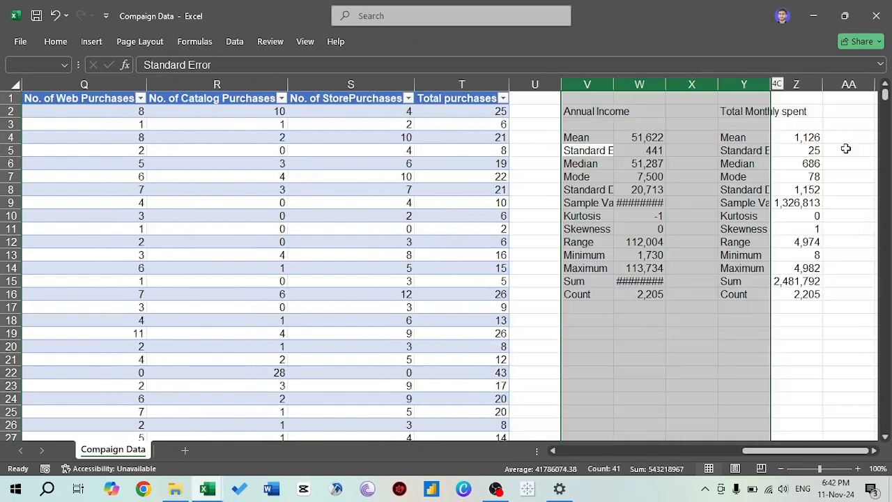
{"action": "key", "text": "Delete"}
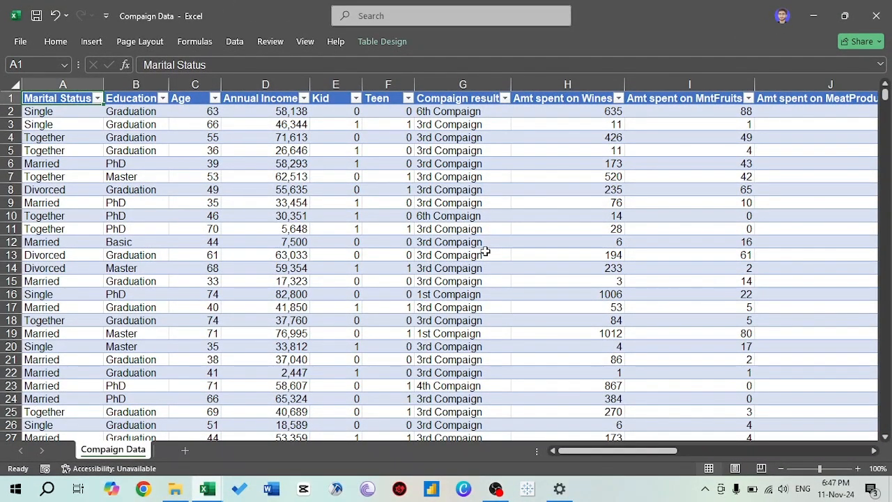
- Examine the campaign names listed in the Compaign result column's filter, leaving the filter unapplied
{"action": "key", "text": "Right"}
{"action": "key", "text": "Right"}
{"action": "key", "text": "Right"}
{"action": "key", "text": "Right"}
{"action": "key", "text": "Right"}
{"action": "key", "text": "Right"}
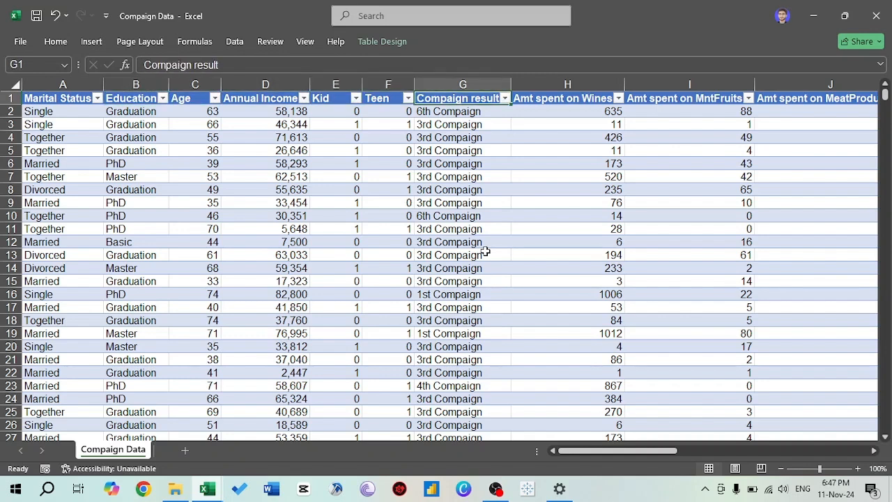
{"action": "key", "text": "alt+Down"}
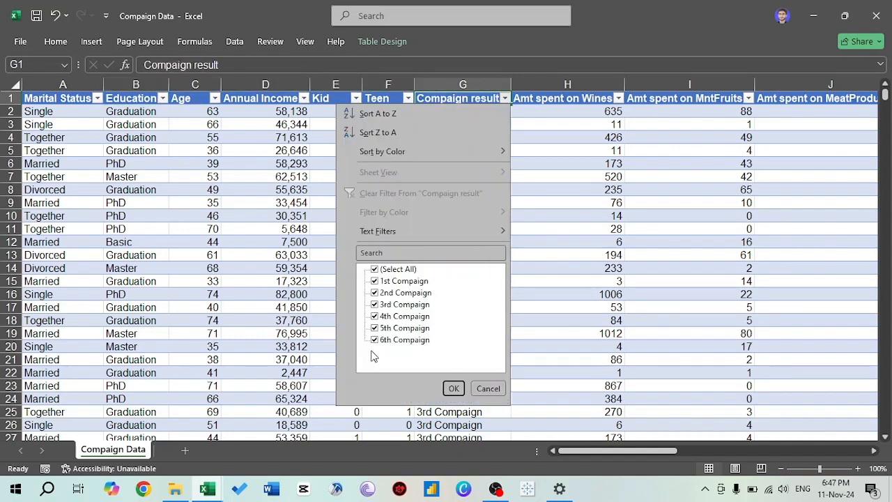
{"action": "key", "text": "Escape"}
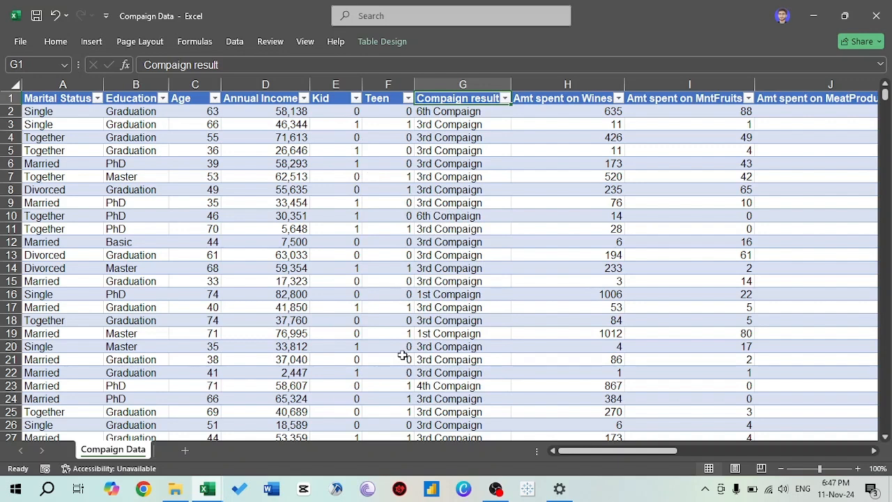
- Look over the product spending columns from Amt spent on Wines up to No. of Deals Purchases again
{"action": "key", "text": "Right"}
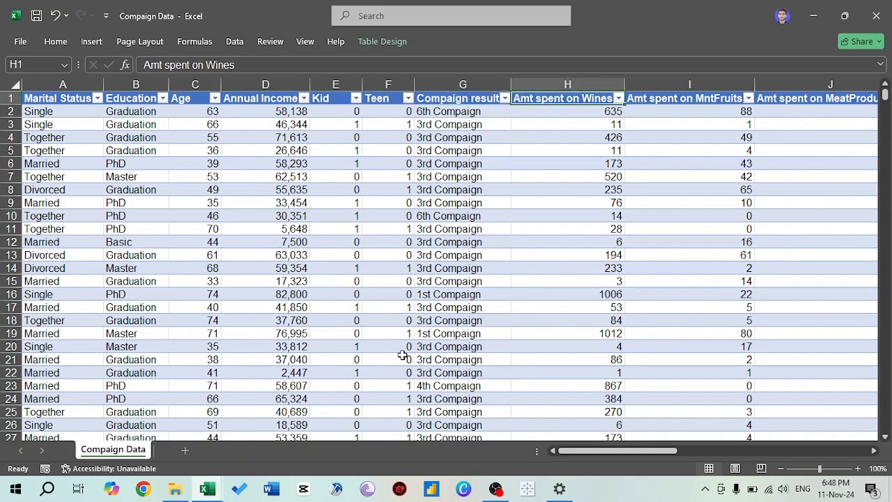
{"action": "key", "text": "Right"}
{"action": "key", "text": "Right"}
{"action": "key", "text": "Right"}
{"action": "key", "text": "Right"}
{"action": "key", "text": "Right"}
{"action": "key", "text": "Right"}
{"action": "key", "text": "Right"}
{"action": "key", "text": "Right"}
{"action": "key", "text": "Right"}
{"action": "key", "text": "Right"}
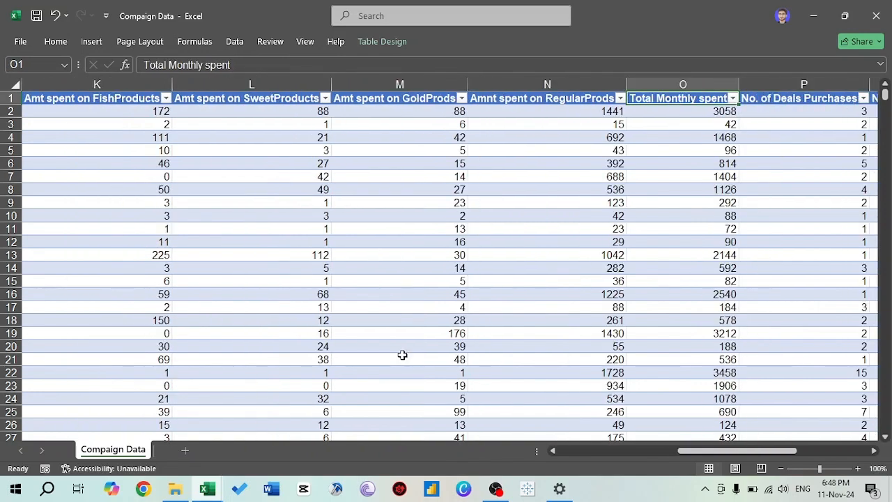
{"action": "key", "text": "Left"}
{"action": "key", "text": "Left"}
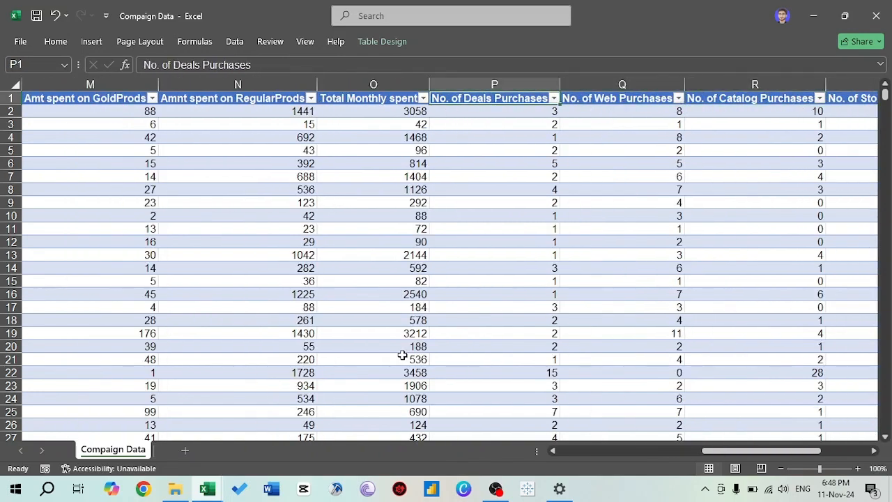
{"action": "key", "text": "Left"}
{"action": "key", "text": "Left"}
{"action": "key", "text": "Left"}
{"action": "key", "text": "Left"}
{"action": "key", "text": "Left"}
{"action": "key", "text": "Left"}
{"action": "key", "text": "Left"}
{"action": "key", "text": "Left"}
{"action": "key", "text": "Left"}
{"action": "key", "text": "Left"}
{"action": "key", "text": "Left"}
{"action": "key", "text": "Left"}
{"action": "key", "text": "Left"}
{"action": "key", "text": "Left"}
{"action": "key", "text": "Left"}
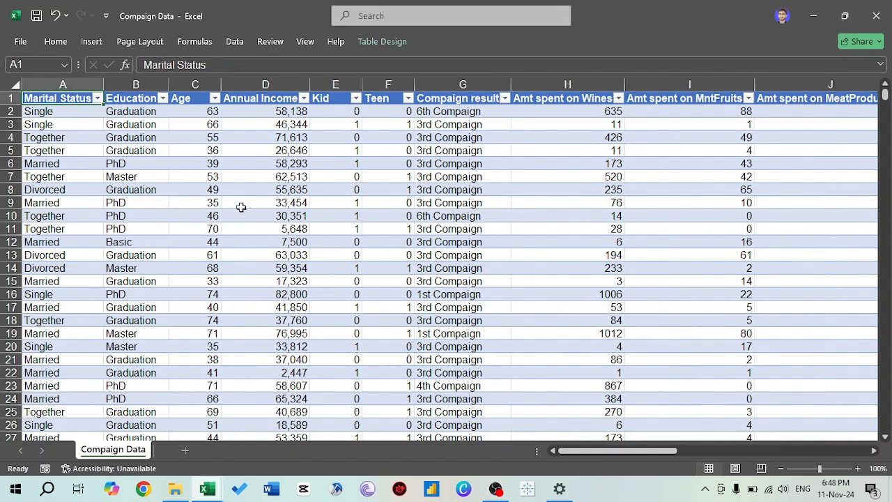
- Highlight the columns from Marital Status through Compaign result to look over the customer details
{"action": "key", "text": "shift+Down"}
{"action": "key", "text": "shift+Down"}
{"action": "key", "text": "shift+Down"}
{"action": "key", "text": "shift+Down"}
{"action": "key", "text": "shift+Down"}
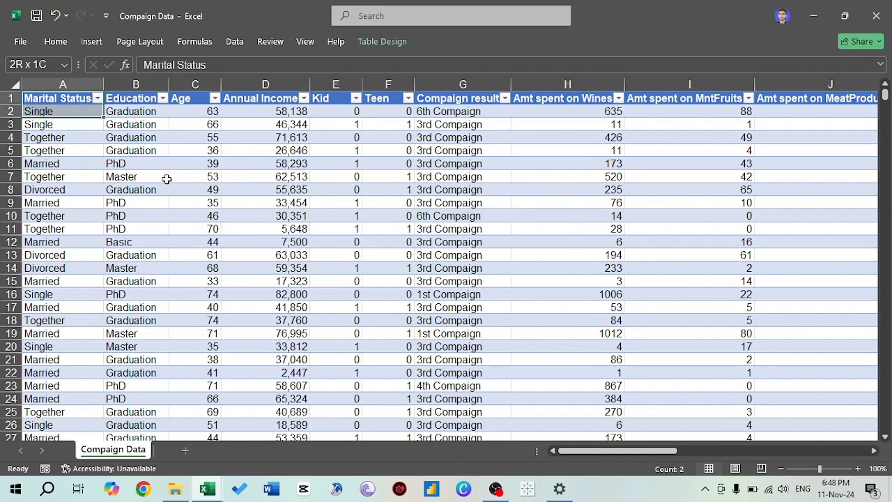
{"action": "left_click_drag", "start_coordinate": [93, 85], "coordinate": [495, 85]}
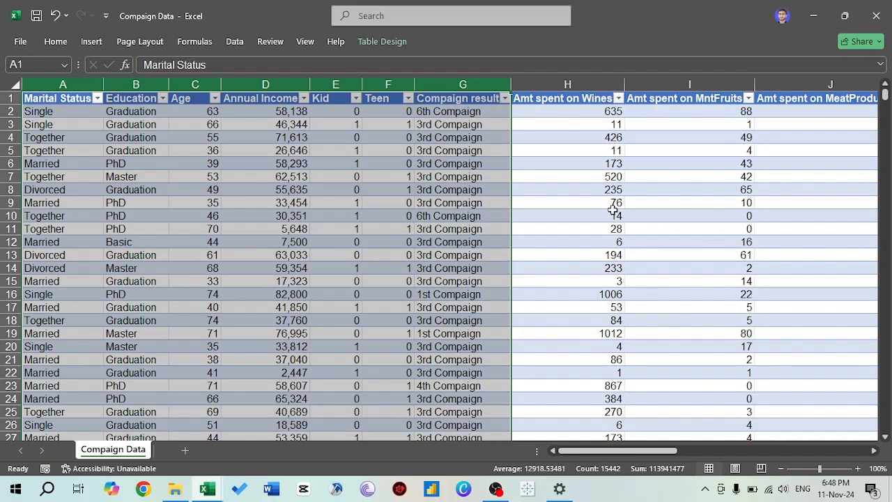
{"action": "left_click", "coordinate": [577, 224]}
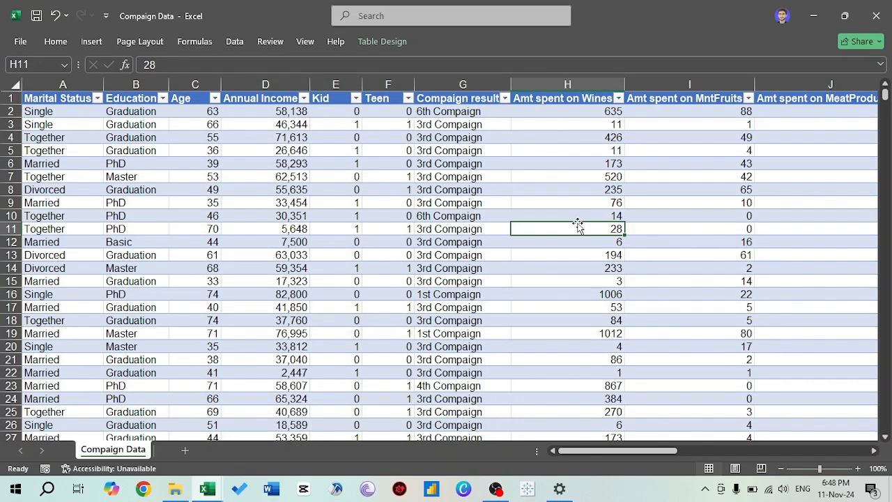
- Add a new worksheet after Compaign Data and name it Stat
{"action": "left_click", "coordinate": [187, 450]}
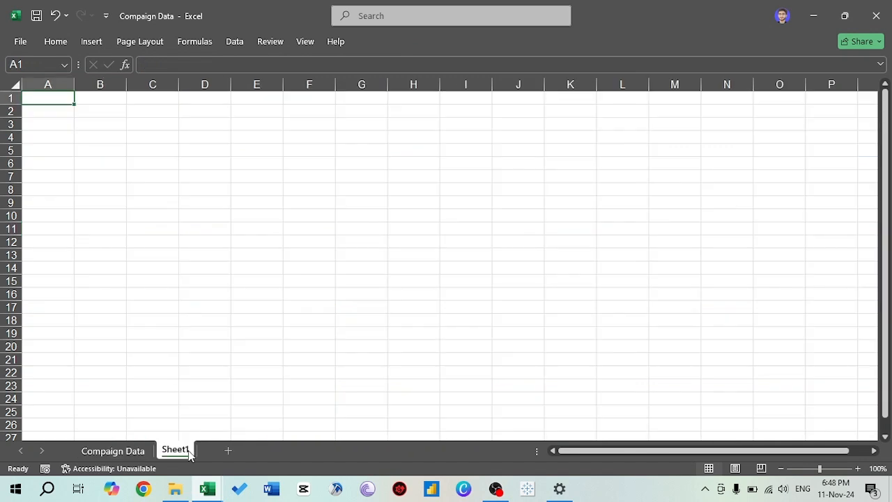
{"action": "double_click", "coordinate": [179, 451]}
{"action": "type", "text": "S"}
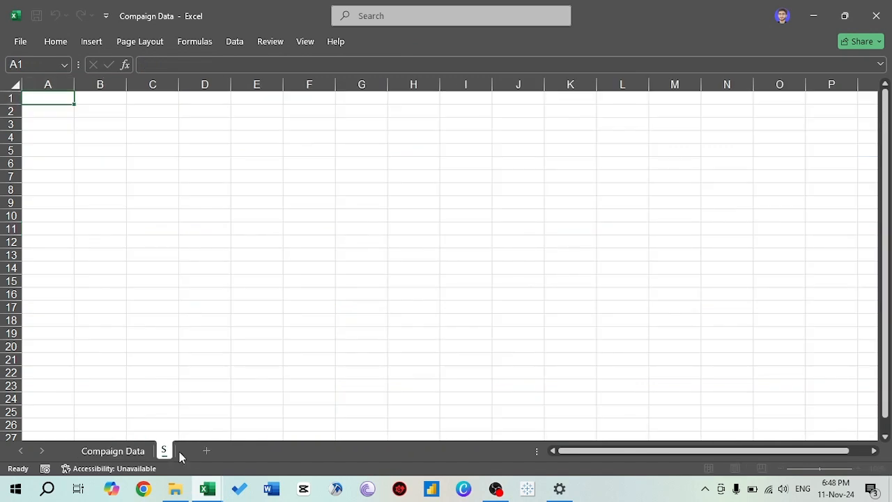
{"action": "type", "text": "tat"}
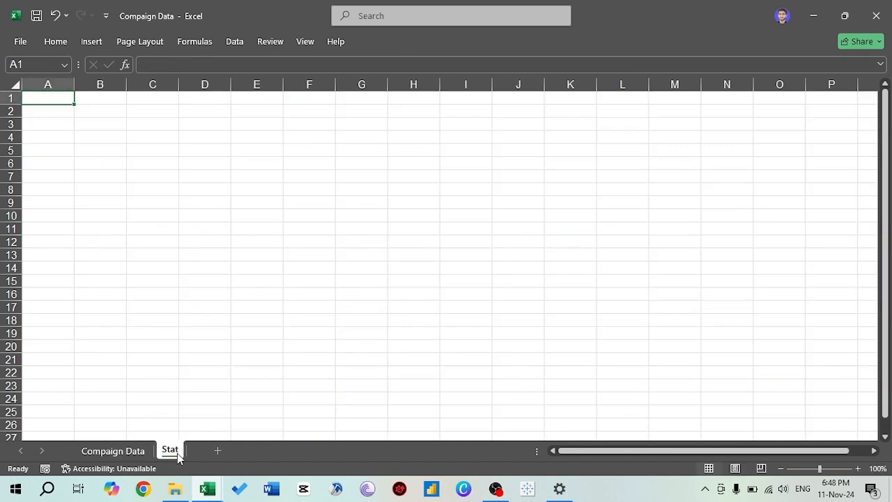
{"action": "key", "text": "Return"}
- Enter the first plan item in row 2 of the Stat sheet: 1 in B2 and "initial Scrutining" in C2
{"action": "key", "text": "Right"}
{"action": "key", "text": "Down"}
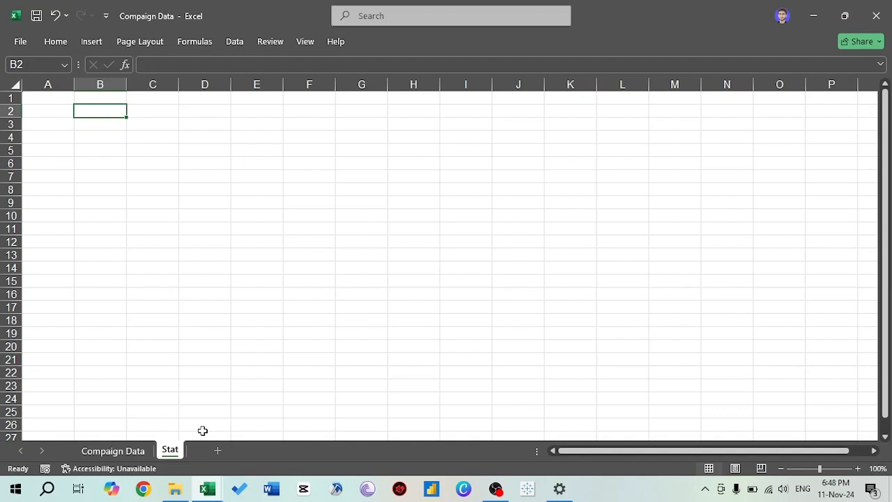
{"action": "type", "text": "1="}
{"action": "key", "text": "BackSpace"}
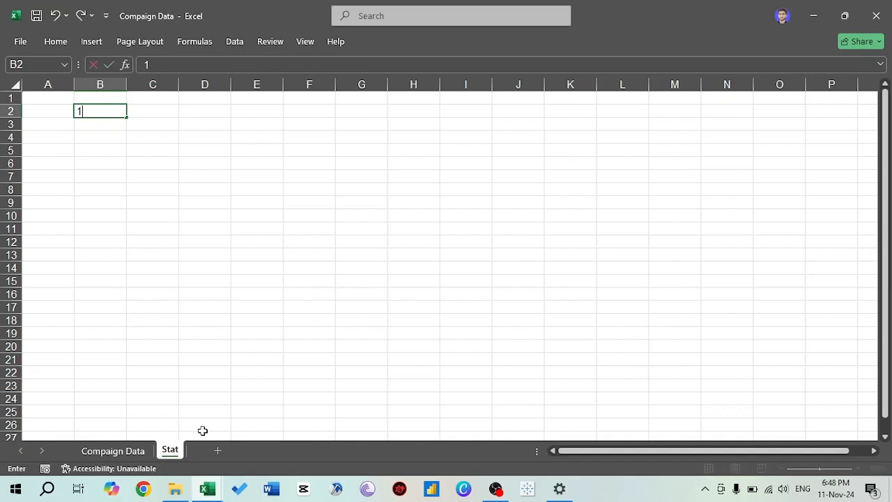
{"action": "key", "text": "Return"}
{"action": "key", "text": "Up"}
{"action": "key", "text": "Right"}
{"action": "type", "text": "init"}
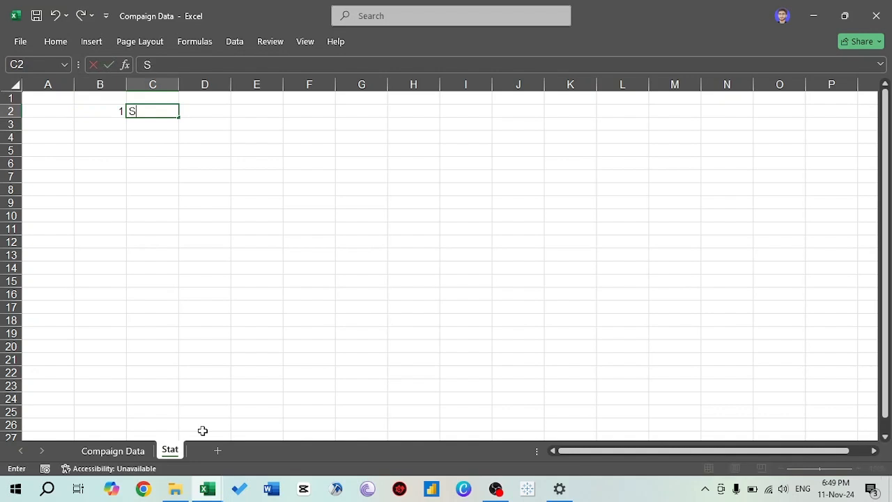
{"action": "type", "text": "ial Sc"}
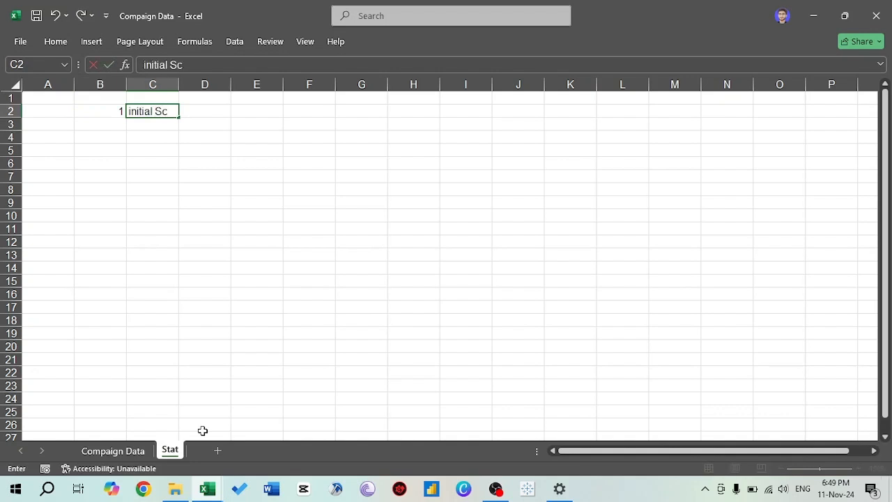
{"action": "type", "text": "rutining"}
{"action": "key", "text": "ctrl+Return"}
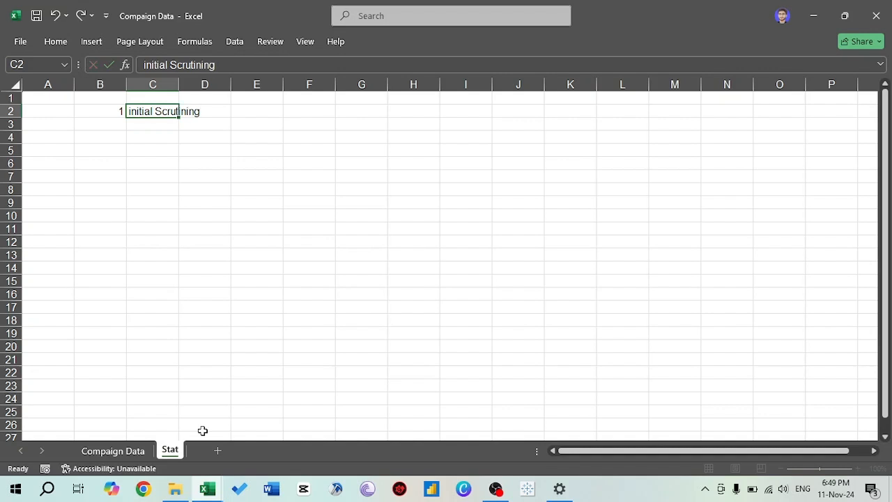
- Add plan item 2, "Statistical analysis", in B3 and C3, and enter the number 3 in B4
{"action": "key", "text": "Down"}
{"action": "key", "text": "Left"}
{"action": "type", "text": "2"}
{"action": "key", "text": "Return"}
{"action": "key", "text": "Up"}
{"action": "key", "text": "Right"}
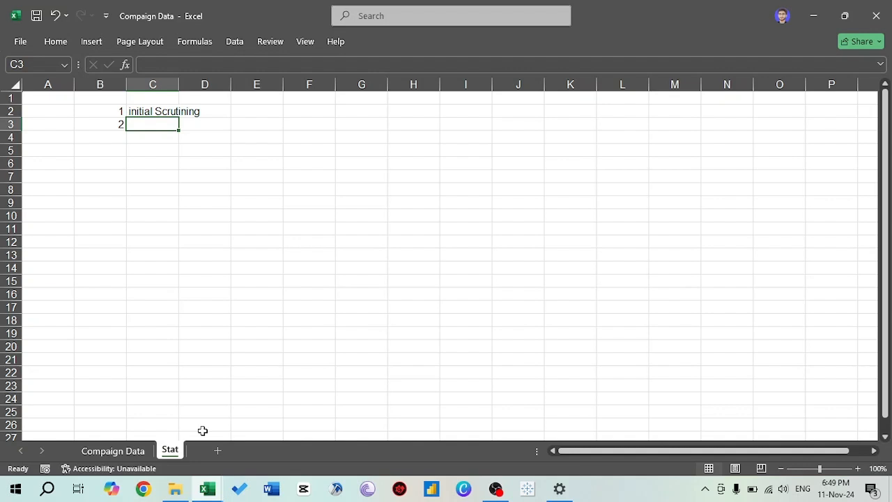
{"action": "type", "text": "S"}
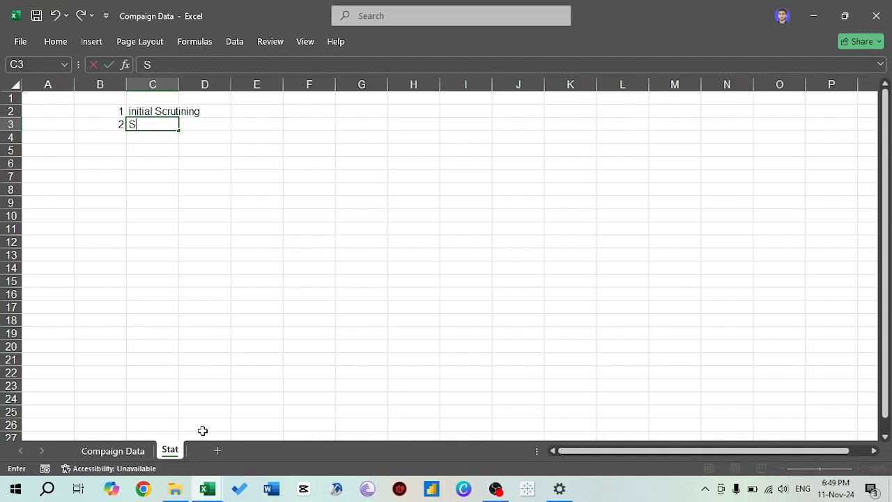
{"action": "type", "text": "tatistical analysis"}
{"action": "key", "text": "Return"}
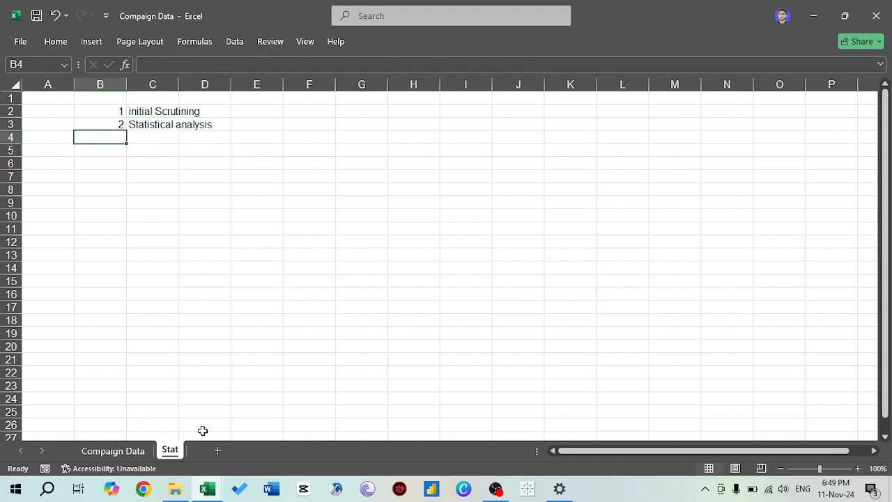
{"action": "type", "text": "3"}
{"action": "key", "text": "Tab"}
{"action": "type", "text": "t"}
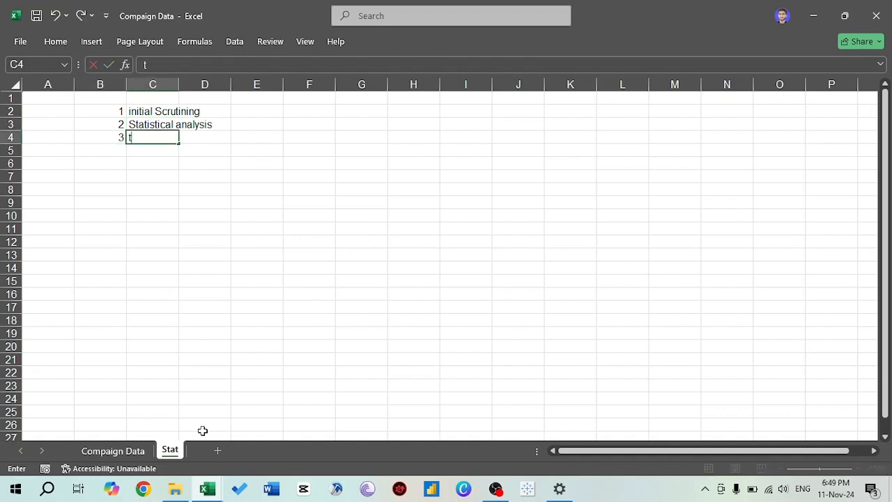
{"action": "type", "text": "hen chart ("}
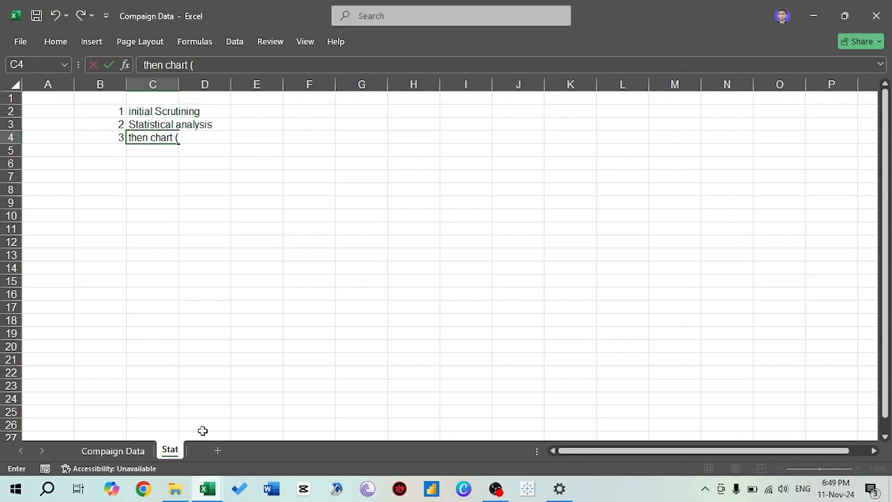
{"action": "key", "text": "Escape"}
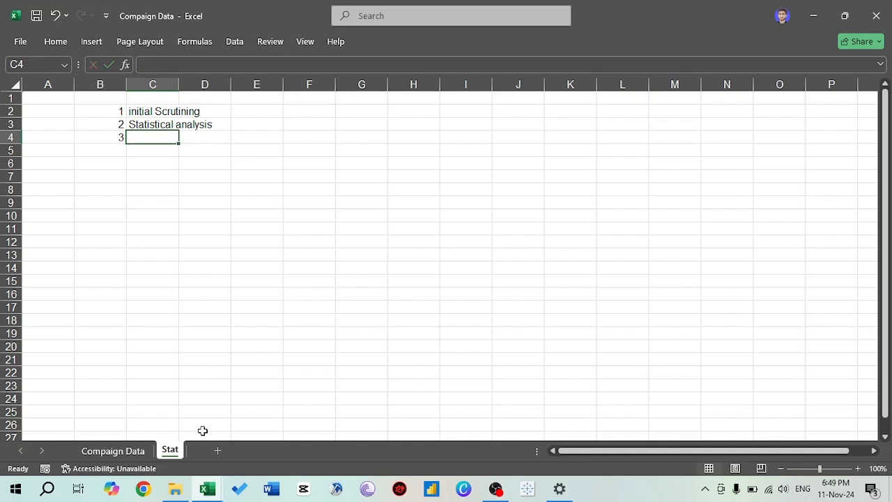
- Enter "Chart ( Inlcuding anamoly)" in C4 as the third plan item
{"action": "type", "text": "Chart"}
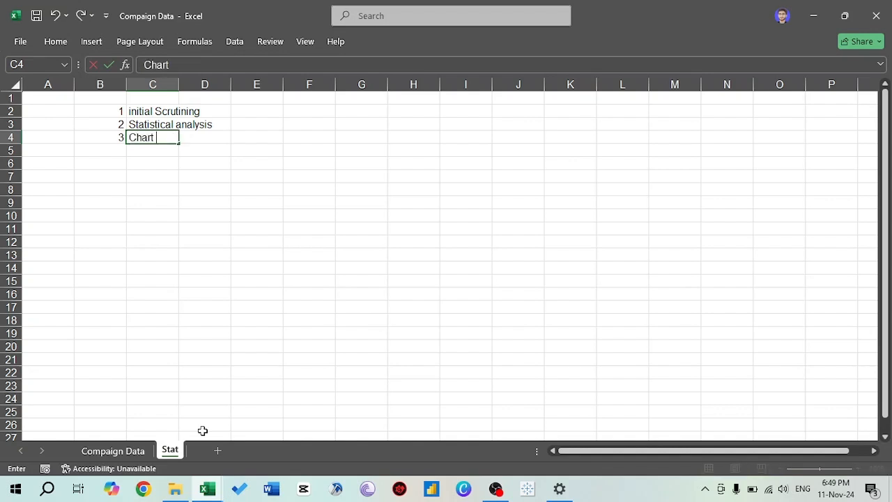
{"action": "type", "text": " (anamolu"}
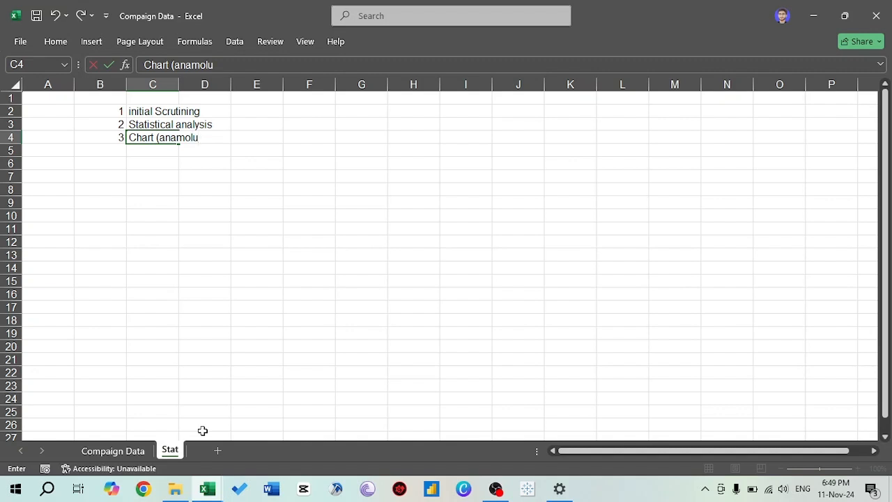
{"action": "key", "text": "BackSpace"}
{"action": "type", "text": "y"}
{"action": "key", "text": "Return"}
{"action": "key", "text": "Up"}
{"action": "key", "text": "F2"}
{"action": "type", "text": "Inlcuding anamoly"}
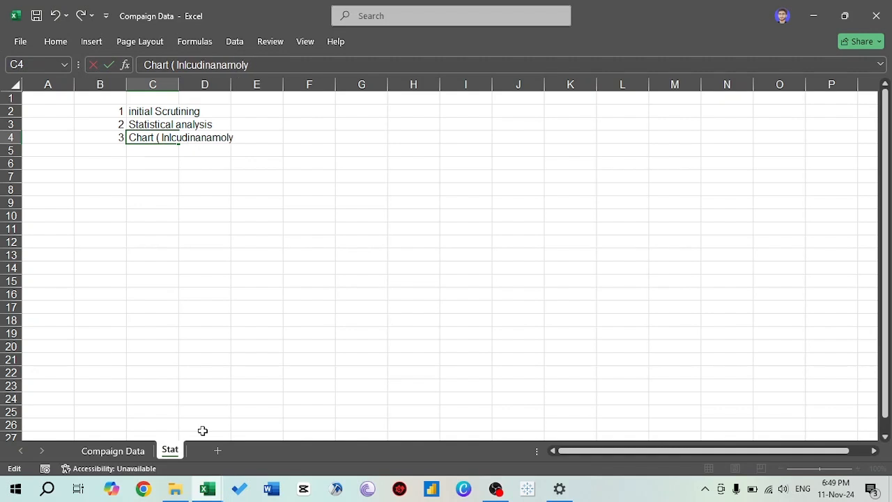
{"action": "type", "text": ")"}
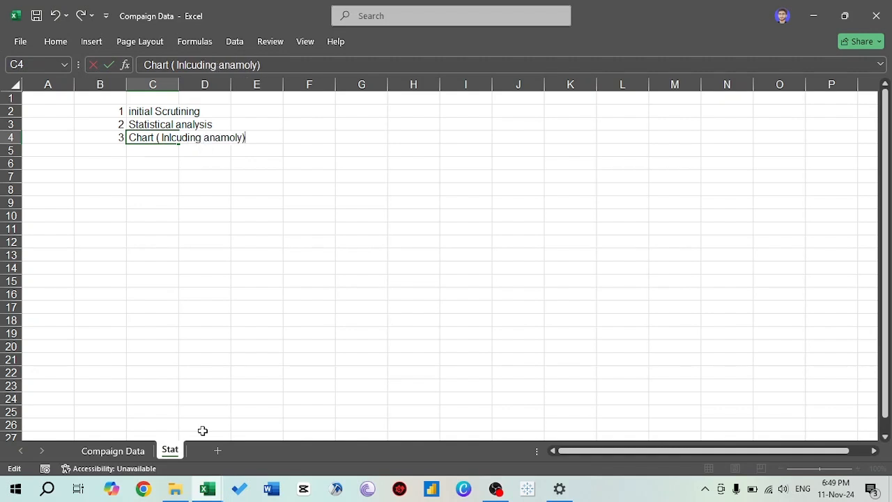
{"action": "key", "text": "Return"}
- Add the fourth plan item in row 5: 4 in B5 and "EDA" in C5
{"action": "type", "text": "4"}
{"action": "key", "text": "Tab"}
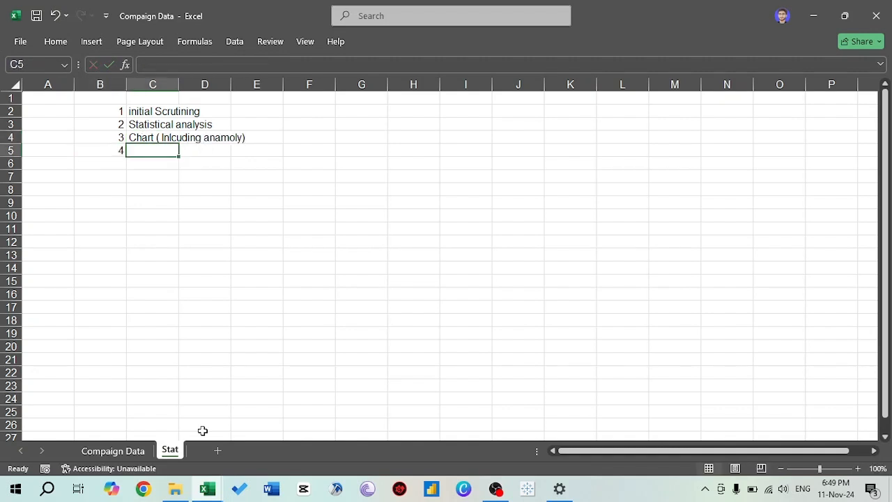
{"action": "type", "text": "EDA"}
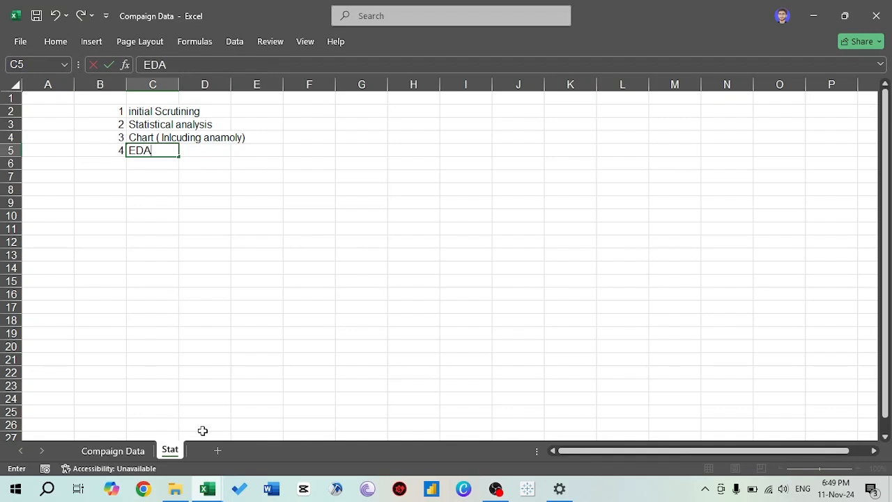
{"action": "key", "text": "Return"}
- Go through the plan items in the Stat sheet and glance at the Compaign Data table
{"action": "key", "text": "Up"}
{"action": "key", "text": "Up"}
{"action": "key", "text": "Up"}
{"action": "key", "text": "Up"}
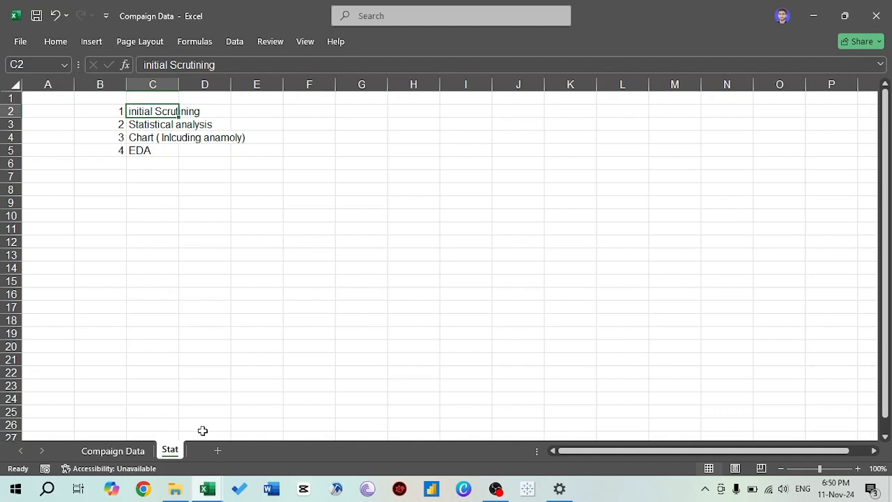
{"action": "key", "text": "Down"}
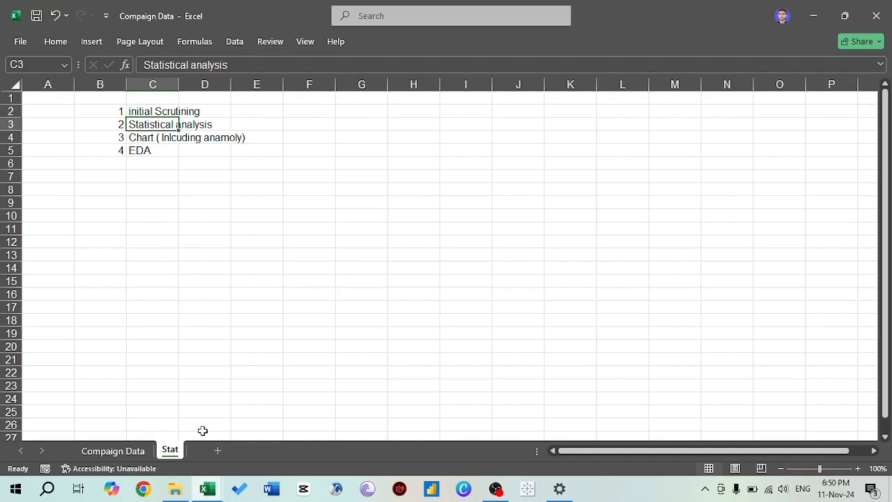
{"action": "key", "text": "Down"}
{"action": "key", "text": "Down"}
{"action": "key", "text": "Down"}
{"action": "key", "text": "Down"}
{"action": "key", "text": "Down"}
{"action": "key", "text": "Down"}
{"action": "key", "text": "Left"}
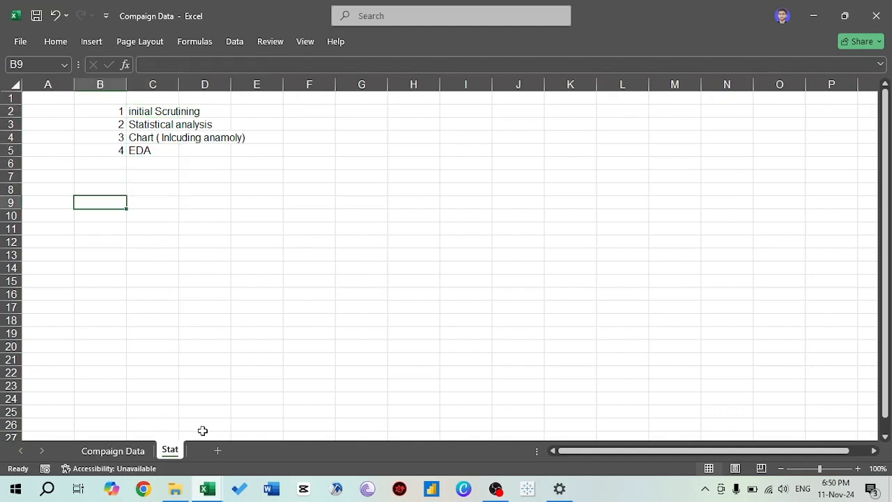
{"action": "key", "text": "ctrl+Page_Up"}
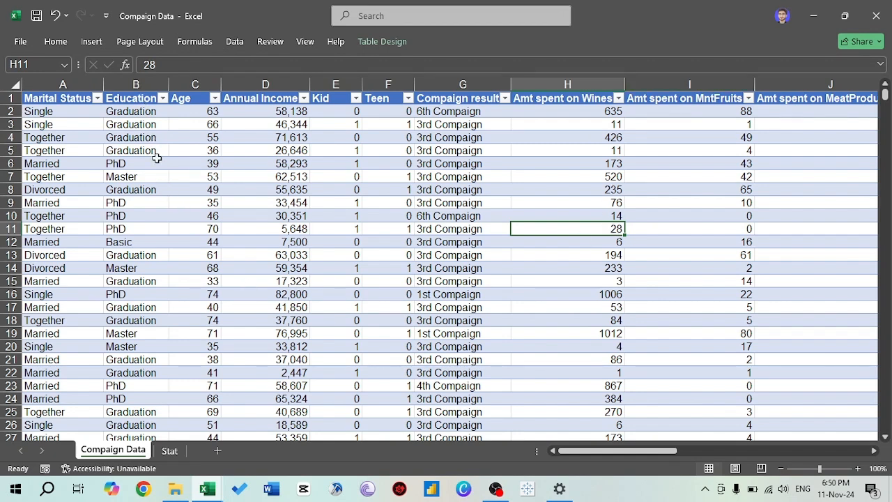
{"action": "key", "text": "ctrl+Page_Down"}
{"action": "key", "text": "Down"}
{"action": "key", "text": "Down"}
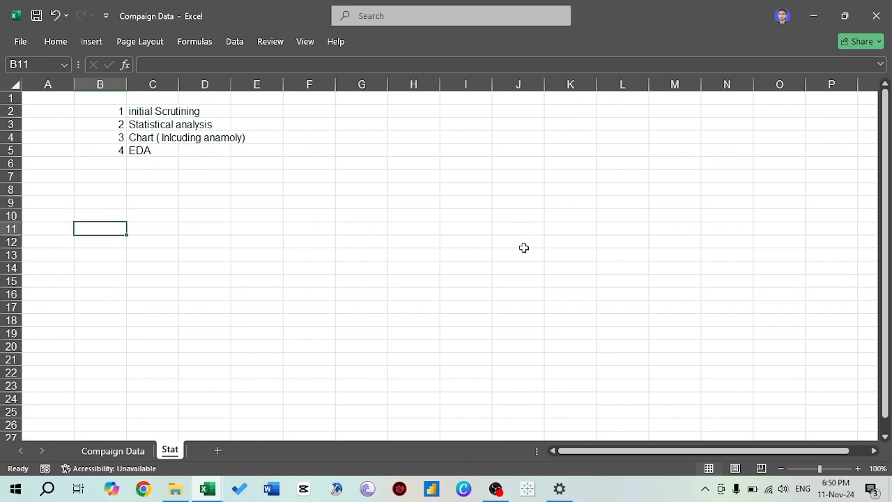
- Examine the Education filter's levels without filtering, and look across the Compaign Data columns up to No. of Deals Purchases
{"action": "key", "text": "ctrl+Page_Up"}
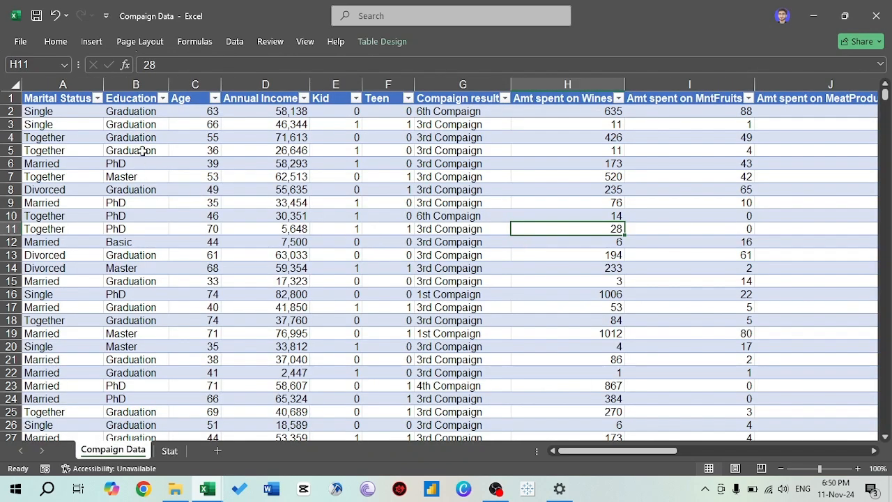
{"action": "left_click", "coordinate": [162, 99]}
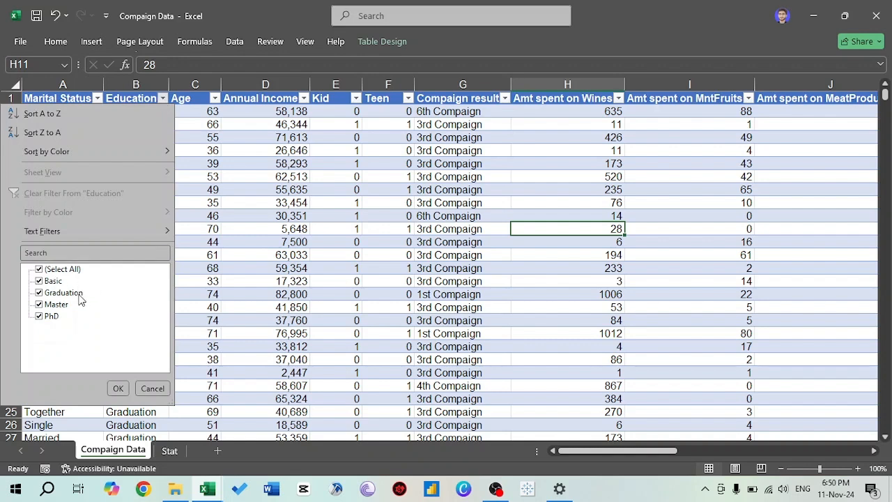
{"action": "left_click", "coordinate": [118, 389]}
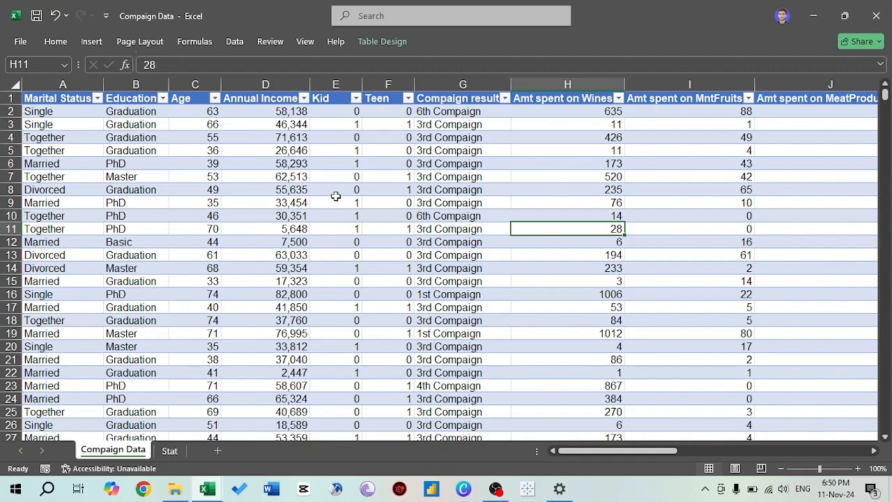
{"action": "key", "text": "Right"}
{"action": "key", "text": "Right"}
{"action": "key", "text": "Right"}
{"action": "key", "text": "Right"}
{"action": "key", "text": "Right"}
{"action": "key", "text": "Right"}
{"action": "key", "text": "Right"}
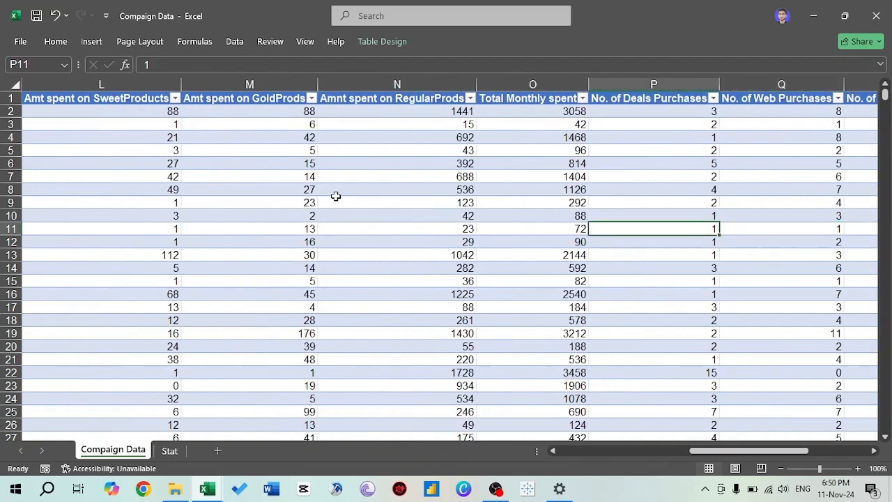
{"action": "key", "text": "ctrl+space"}
{"action": "key", "text": "Home"}
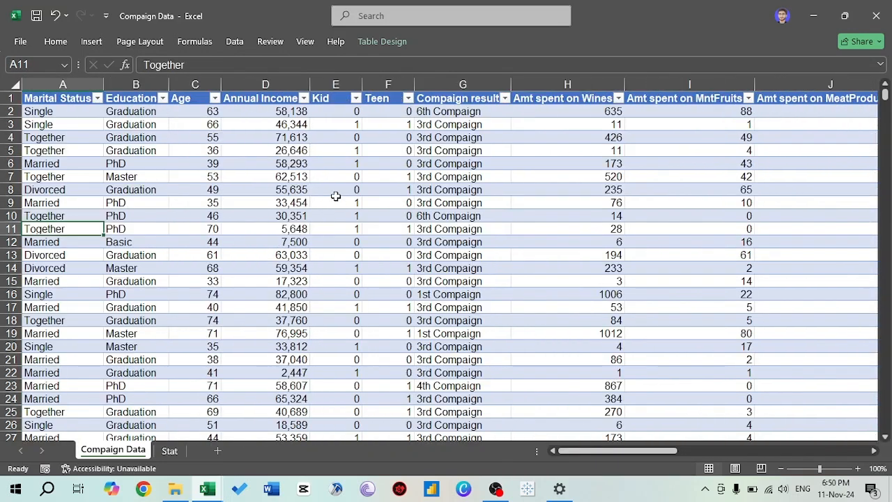
{"action": "key", "text": "ctrl+Page_Down"}
{"action": "key", "text": "Up"}
{"action": "key", "text": "Up"}
{"action": "key", "text": "Up"}
{"action": "key", "text": "Left"}
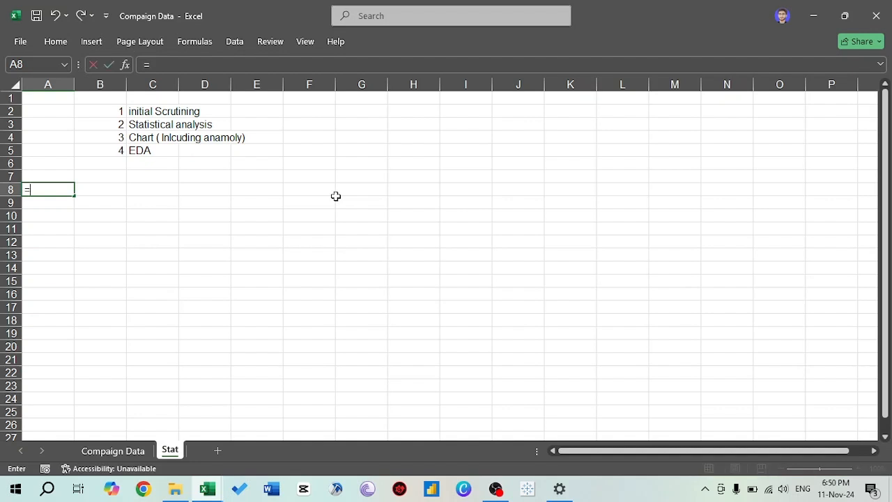
{"action": "type", "text": "=aver"}
{"action": "key", "text": "Tab"}
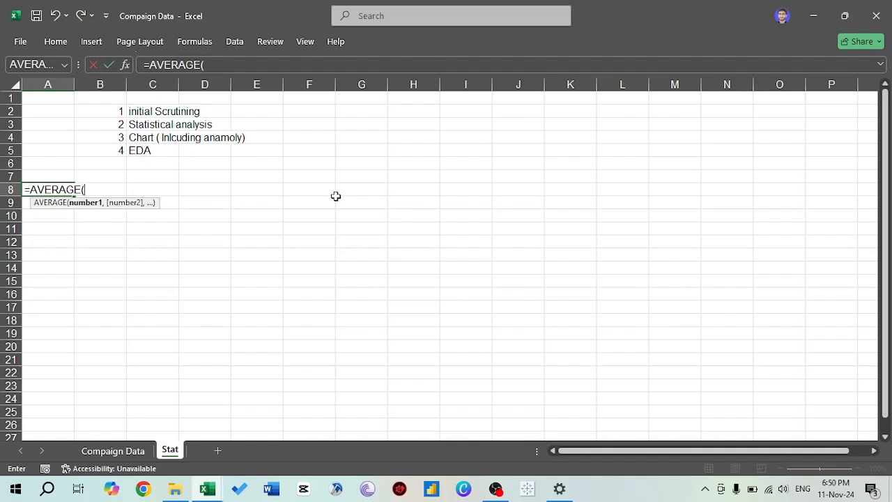
{"action": "key", "text": "Escape"}
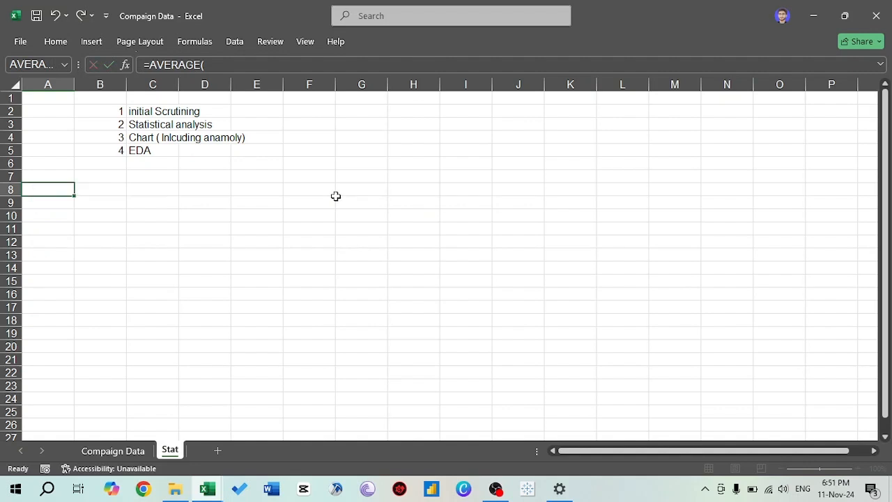
- Label cell A8 of the Stat sheet "Average"
{"action": "type", "text": "Averag"}
{"action": "key", "text": "BackSpace"}
{"action": "type", "text": "age"}
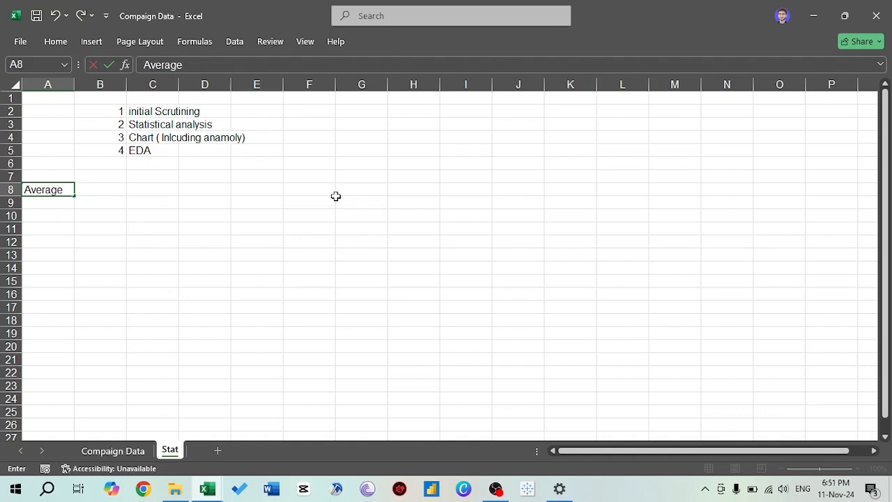
{"action": "key", "text": "Tab"}
{"action": "key", "text": "Tab"}
- Calculate the average of the Compaign Data table's Total Monthly spent column in C8 with the AVERAGE function
{"action": "type", "text": "="}
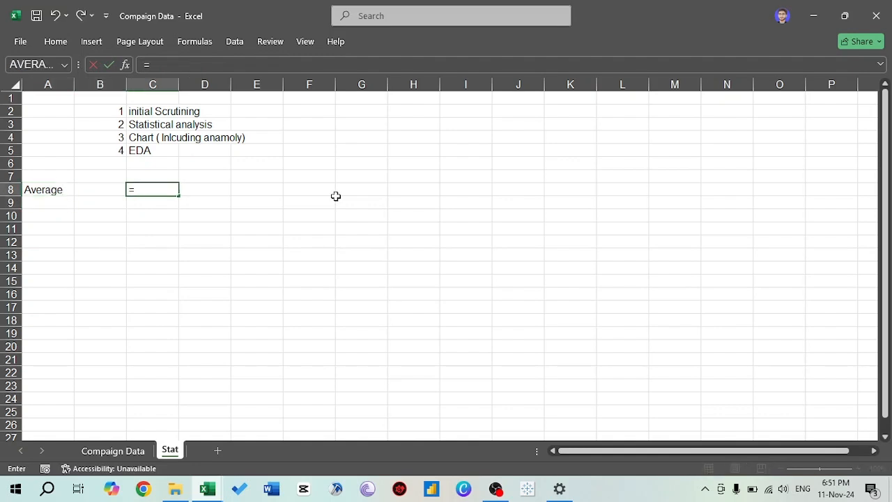
{"action": "type", "text": "AVERAGE("}
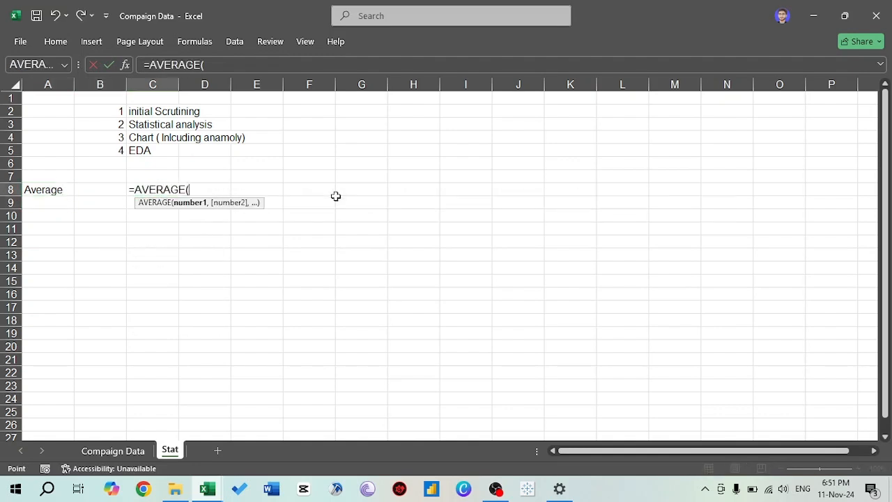
{"action": "key", "text": "ctrl+Page_Down"}
{"action": "key", "text": "Right"}
{"action": "key", "text": "Right"}
{"action": "key", "text": "Right"}
{"action": "key", "text": "Right"}
{"action": "key", "text": "Right"}
{"action": "key", "text": "Right"}
{"action": "key", "text": "Right"}
{"action": "key", "text": "Right"}
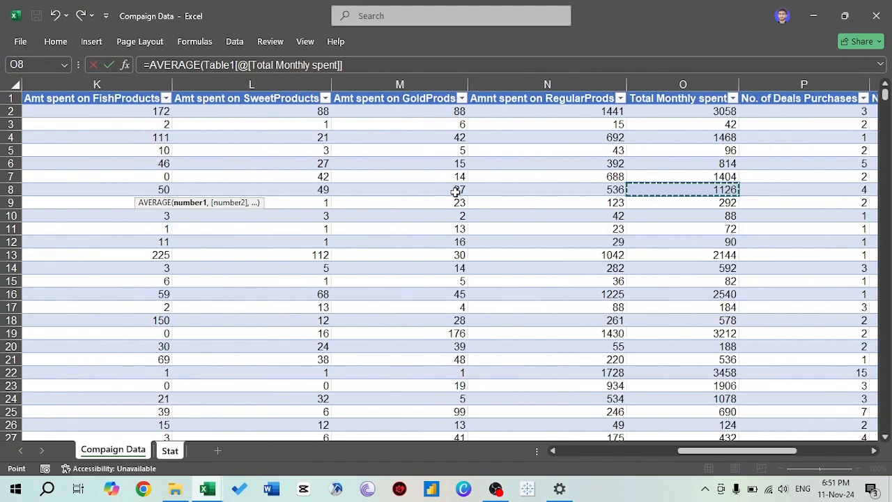
{"action": "key", "text": "ctrl+Up"}
{"action": "key", "text": "Down"}
{"action": "key", "text": "ctrl+shift+Down"}
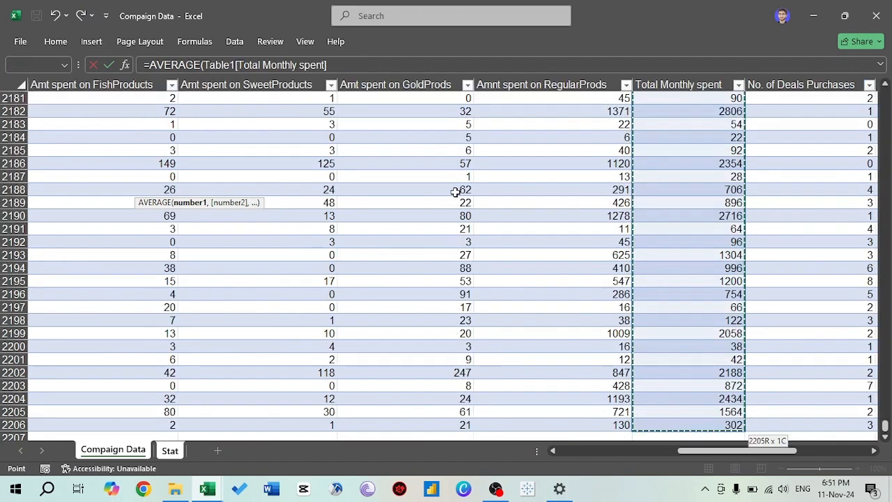
{"action": "key", "text": "ctrl+Page_Up"}
{"action": "key", "text": "Return"}
- Format the average in C8 with a thousands separator and no decimal places
{"action": "key", "text": "Up"}
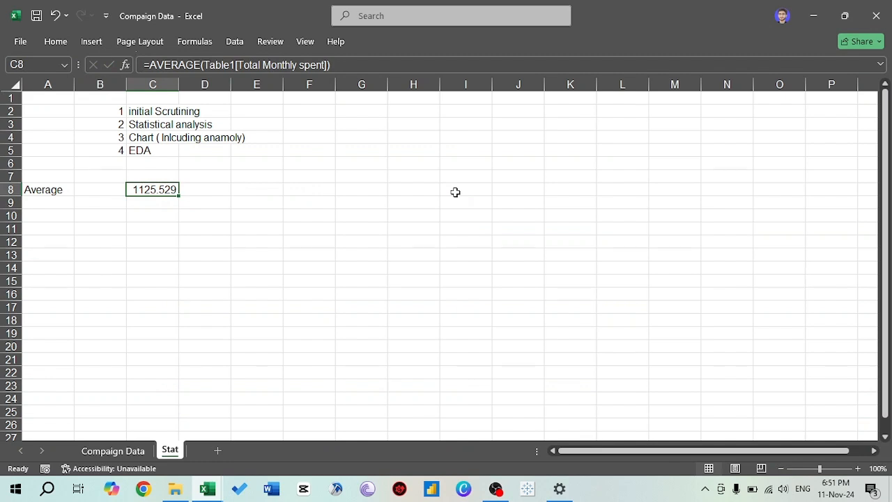
{"action": "key", "text": "alt+h"}
{"action": "key", "text": "9"}
{"action": "key", "text": "alt+h"}
{"action": "key", "text": "9"}
{"action": "key", "text": "alt"}
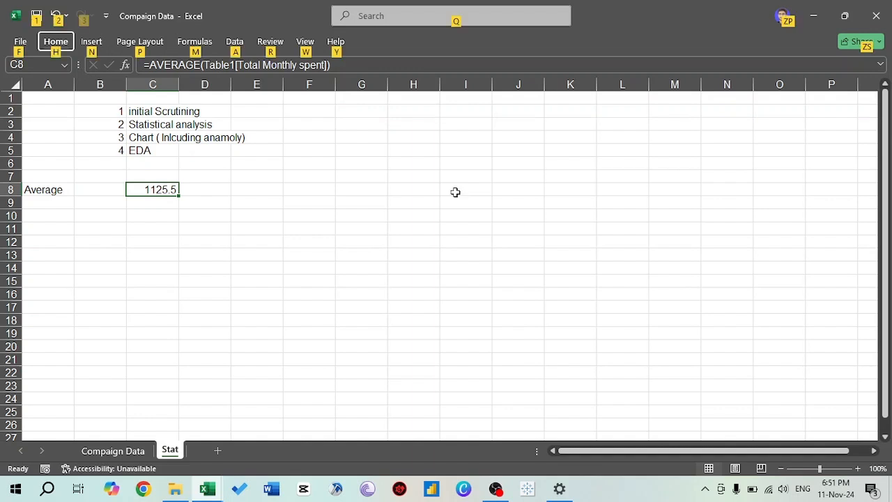
{"action": "key", "text": "h"}
{"action": "key", "text": "k"}
{"action": "key", "text": "alt+h"}
{"action": "key", "text": "9"}
{"action": "key", "text": "alt+h"}
{"action": "key", "text": "9"}
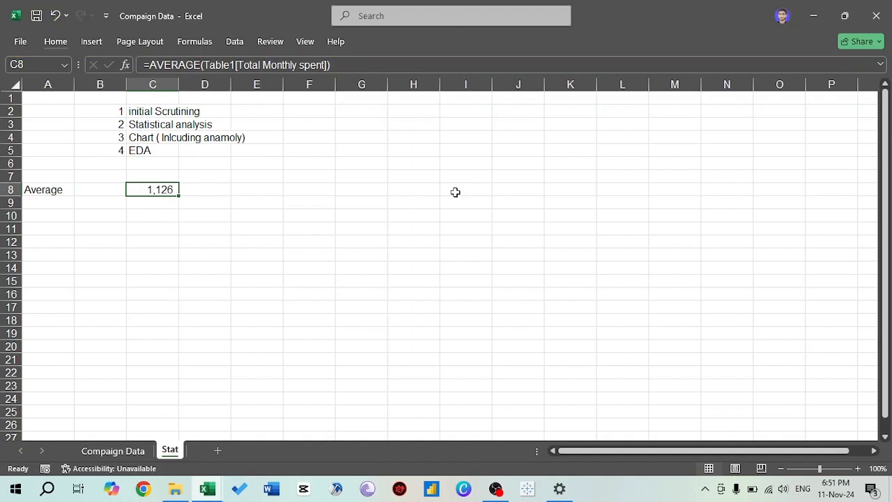
- Enter the heading "Average for each category" in cell A10
{"action": "key", "text": "Down"}
{"action": "key", "text": "Left"}
{"action": "key", "text": "Left"}
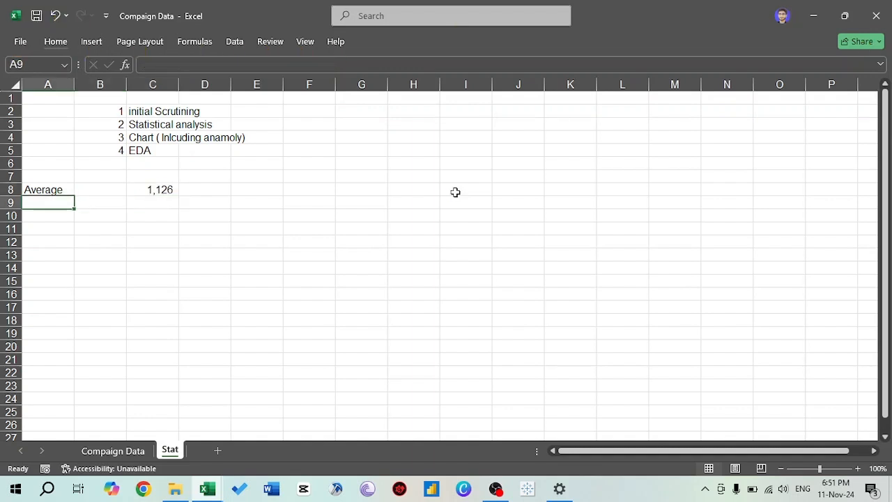
{"action": "key", "text": "Down"}
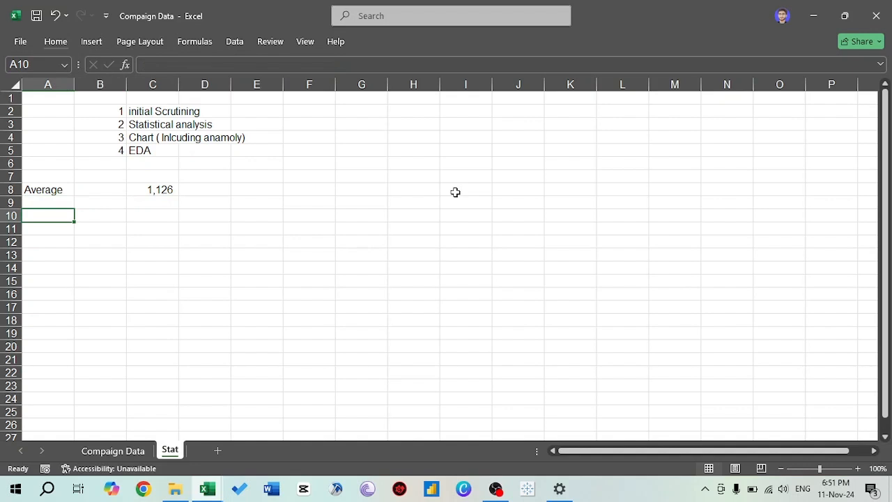
{"action": "key", "text": "Down"}
{"action": "key", "text": "Up"}
{"action": "type", "text": "Av"}
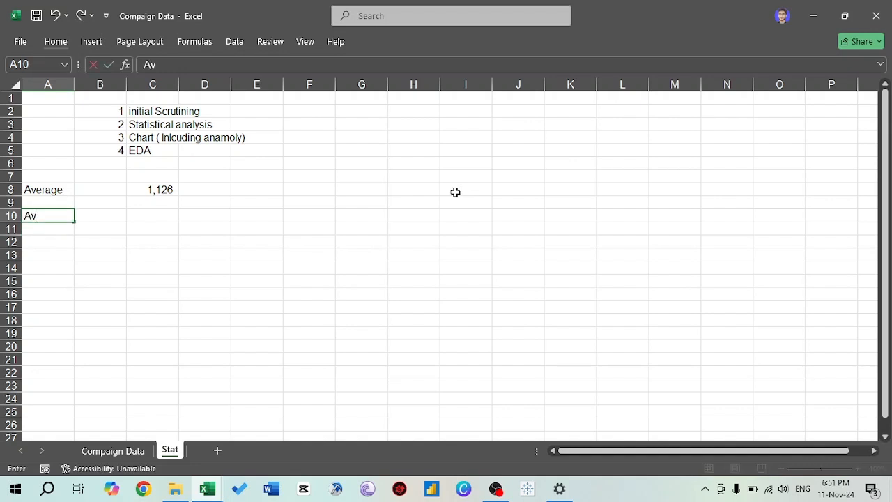
{"action": "type", "text": "erage for each category"}
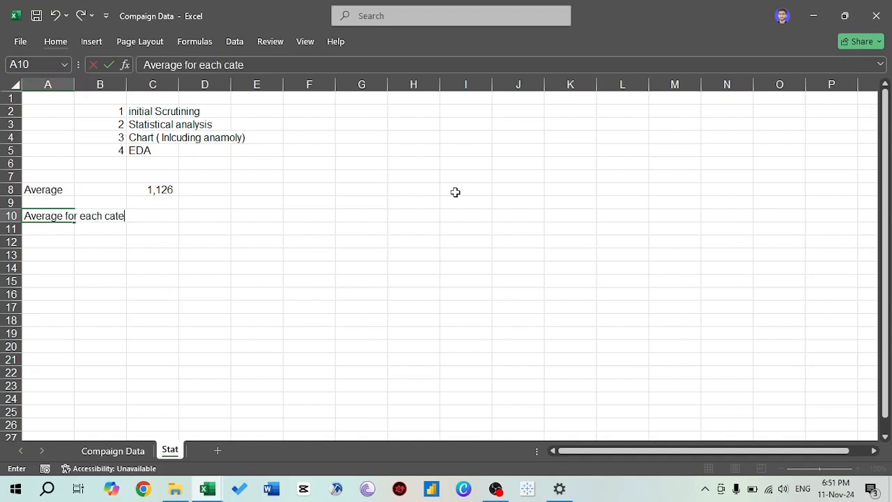
{"action": "key", "text": "ctrl+Return"}
- Insert the word "education" into the A10 heading so it reads "Average for each education category"
{"action": "key", "text": "Right"}
{"action": "key", "text": "Left"}
{"action": "key", "text": "F2"}
{"action": "type", "text": "education"}
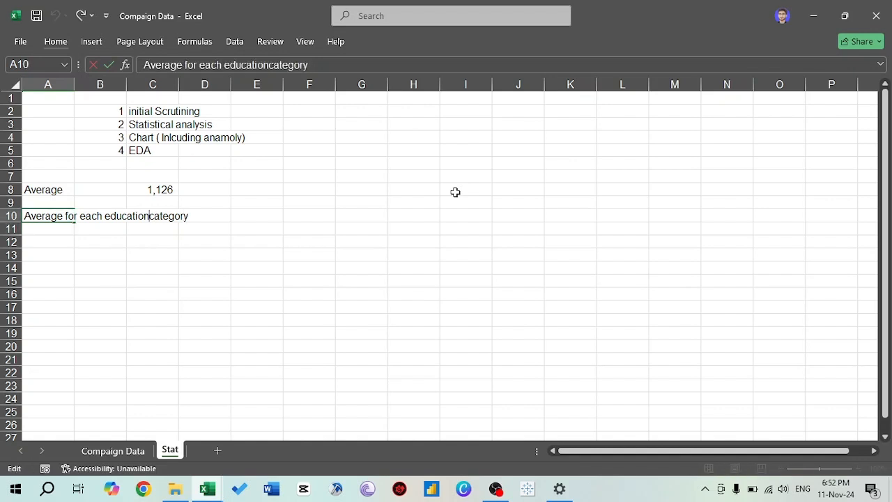
{"action": "key", "text": "Return"}
{"action": "key", "text": "Return"}
- Begin an AVERAGEIF formula in B12 with the Compaign Data table's Education column as its range
{"action": "key", "text": "Right"}
{"action": "type", "text": "=ave"}
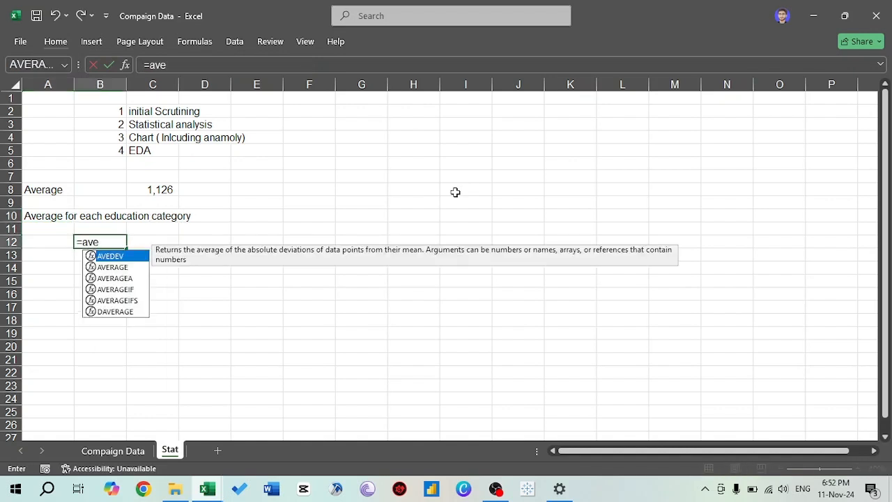
{"action": "type", "text": "r"}
{"action": "key", "text": "Down"}
{"action": "key", "text": "Down"}
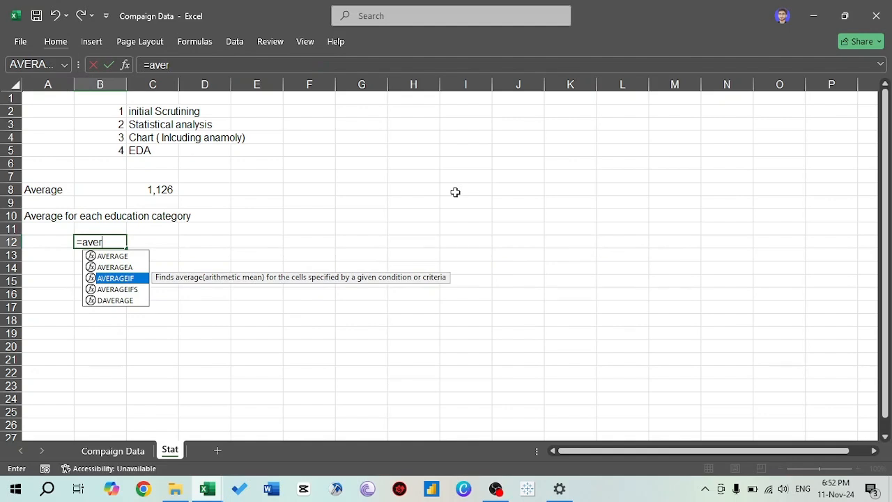
{"action": "key", "text": "Tab"}
{"action": "key", "text": "ctrl+Page_Up"}
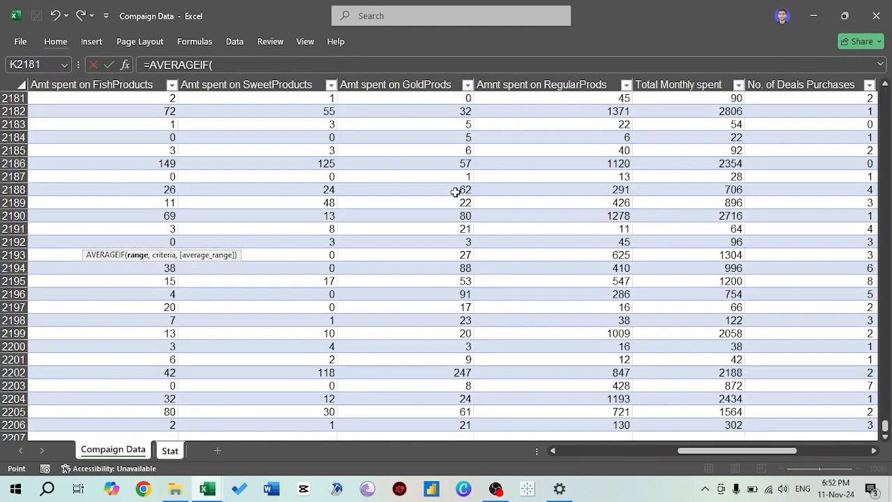
{"action": "key", "text": "ctrl+Up"}
{"action": "key", "text": "ctrl+Left"}
{"action": "key", "text": "Right"}
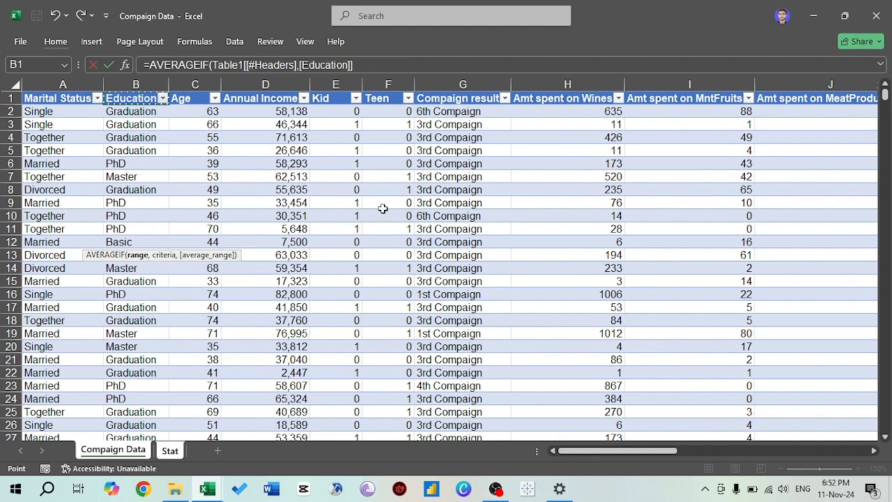
{"action": "key", "text": "Down"}
{"action": "key", "text": "ctrl+shift+Down"}
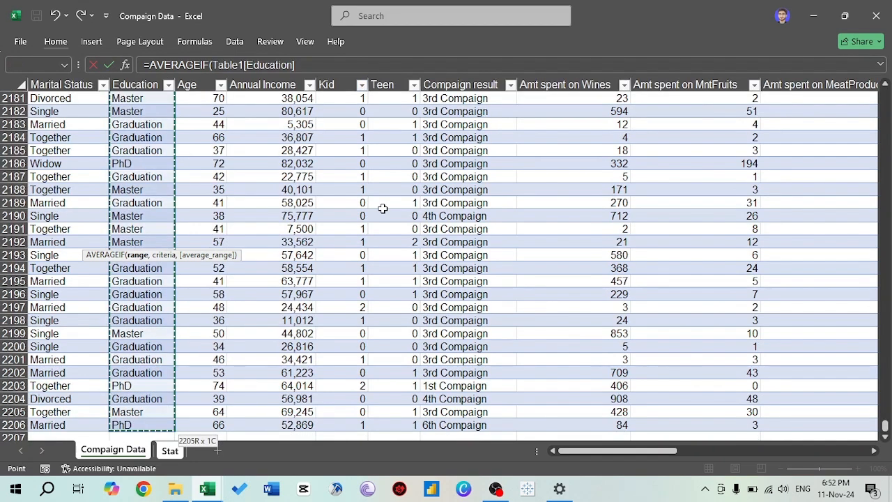
- Set the criterion of the AVERAGEIF formula in B12 to "Basic"
{"action": "type", "text": ","}
{"action": "key", "text": "ctrl+Page_Down"}
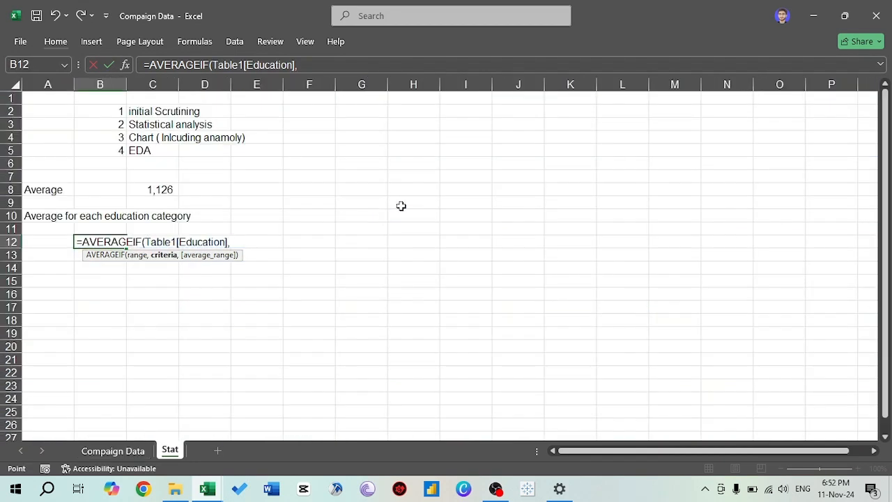
{"action": "type", "text": "\"Basic\""}
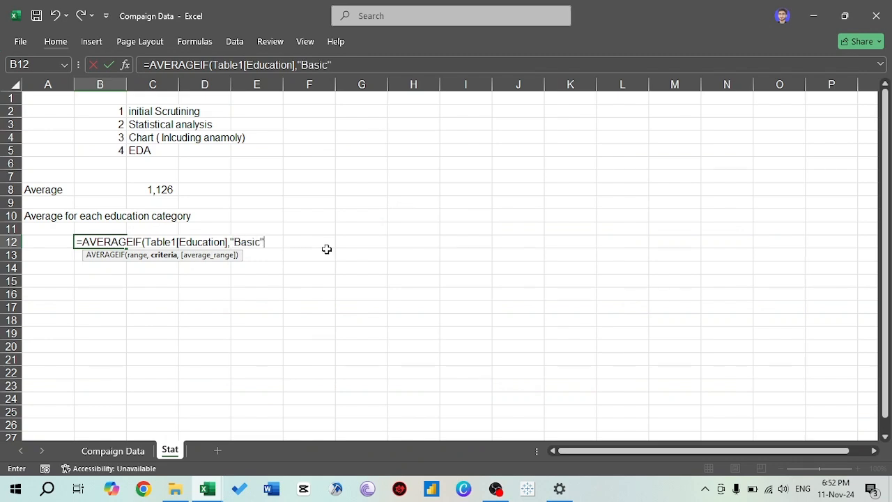
{"action": "type", "text": ","}
- Complete the AVERAGEIF formula in B12 with the Total Monthly spent column as the average range
{"action": "key", "text": "ctrl+Page_Up"}
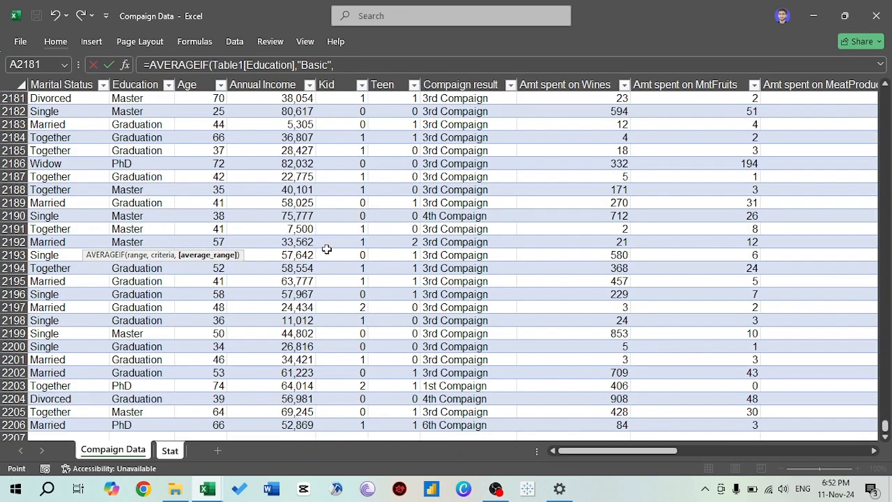
{"action": "left_click", "coordinate": [279, 189]}
{"action": "key", "text": "ctrl+Up"}
{"action": "key", "text": "Right"}
{"action": "key", "text": "Right"}
{"action": "key", "text": "Right"}
{"action": "key", "text": "Right"}
{"action": "key", "text": "Right"}
{"action": "key", "text": "Right"}
{"action": "key", "text": "Right"}
{"action": "key", "text": "Right"}
{"action": "key", "text": "Right"}
{"action": "key", "text": "Right"}
{"action": "key", "text": "Right"}
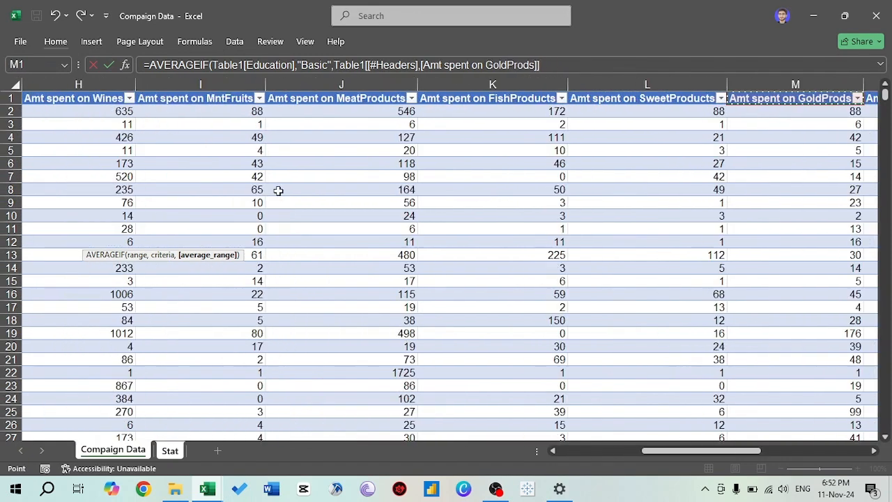
{"action": "key", "text": "Down"}
{"action": "key", "text": "ctrl+shift+Down"}
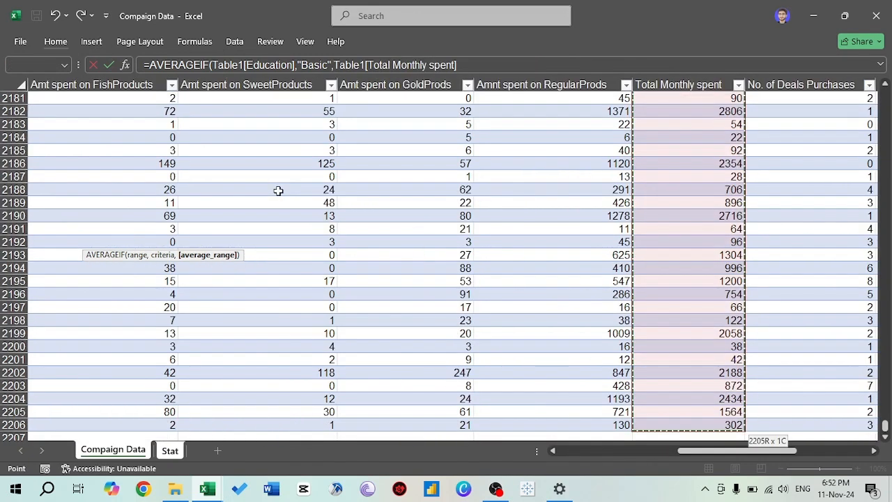
{"action": "key", "text": "Return"}
- Enter the column label "Basic" in B11 above the AVERAGEIF result
{"action": "key", "text": "Up"}
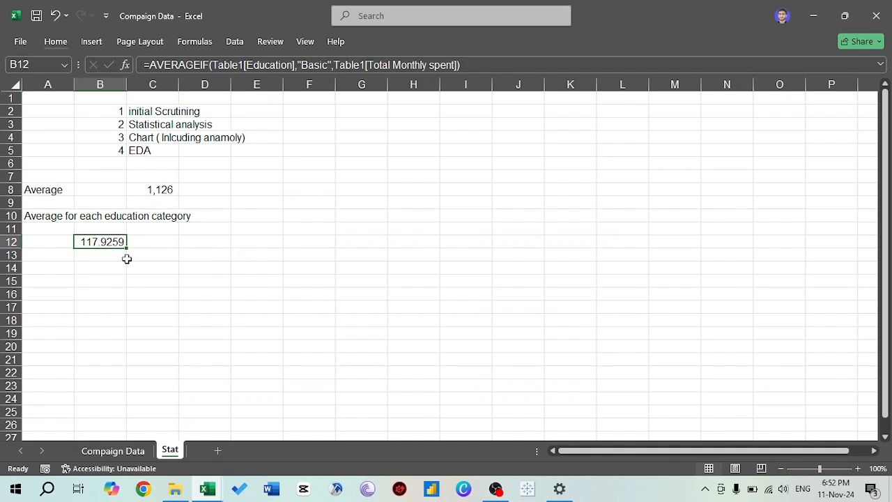
{"action": "key", "text": "Up"}
{"action": "type", "text": "M"}
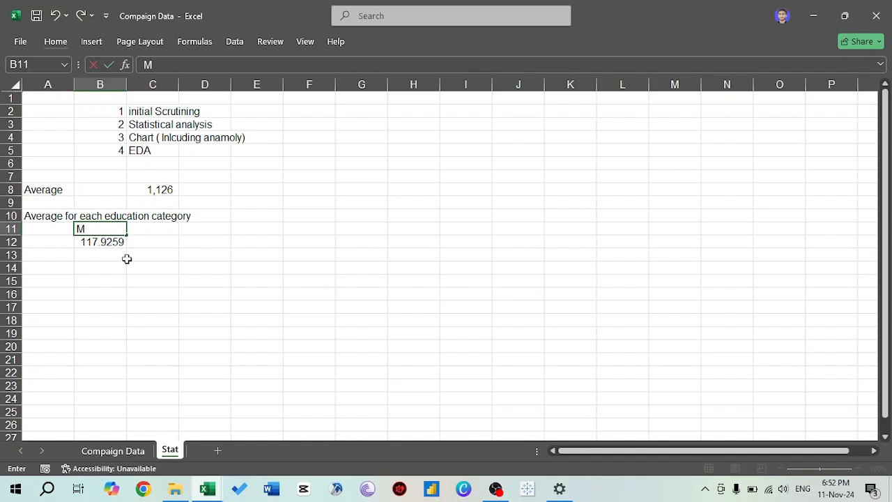
{"action": "type", "text": "a"}
{"action": "key", "text": "BackSpace"}
{"action": "key", "text": "BackSpace"}
{"action": "type", "text": "Basic"}
{"action": "key", "text": "Return"}
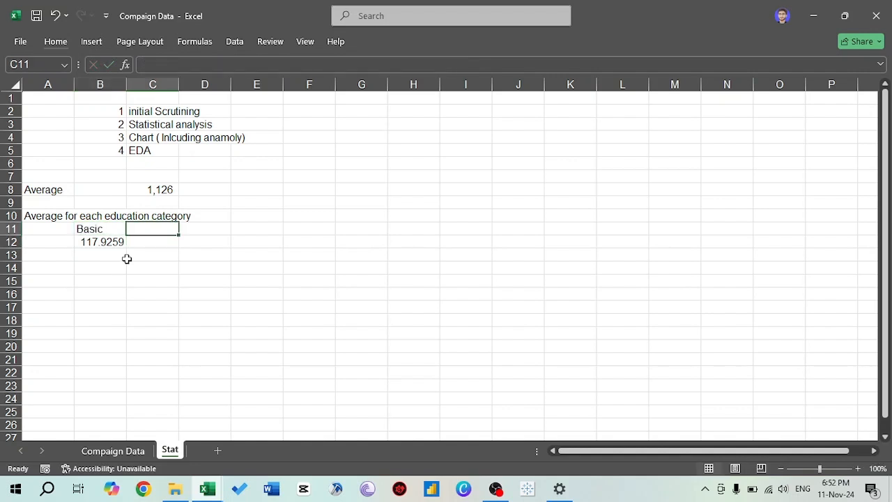
- Enter the remaining education labels in row 11: "Graduation" in C11, "Master" in D11 and "Phd" in E11
{"action": "type", "text": "Ma"}
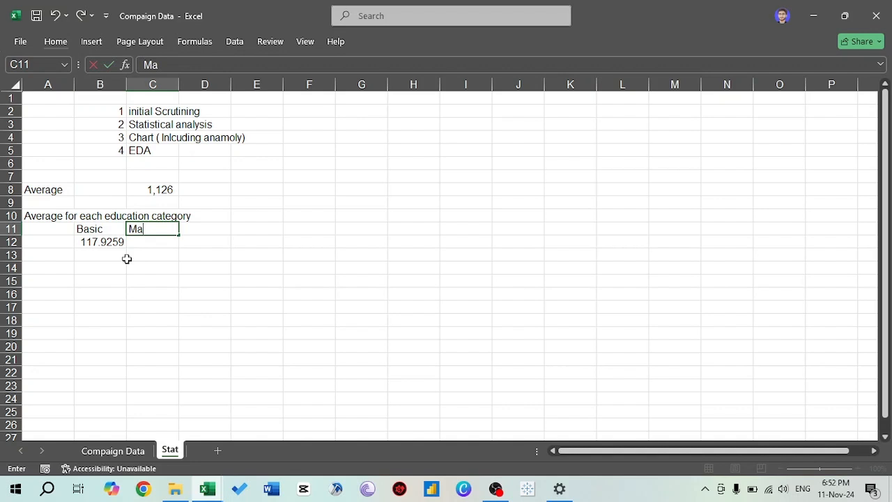
{"action": "key", "text": "BackSpace"}
{"action": "key", "text": "BackSpace"}
{"action": "type", "text": "Graduation"}
{"action": "key", "text": "Tab"}
{"action": "type", "text": "Ma"}
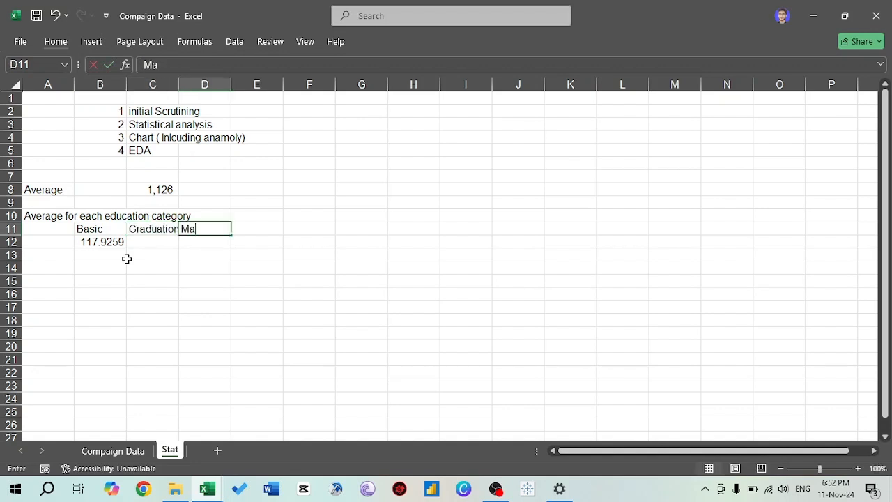
{"action": "type", "text": "ster"}
{"action": "key", "text": "Tab"}
{"action": "type", "text": "Phd"}
{"action": "key", "text": "Return"}
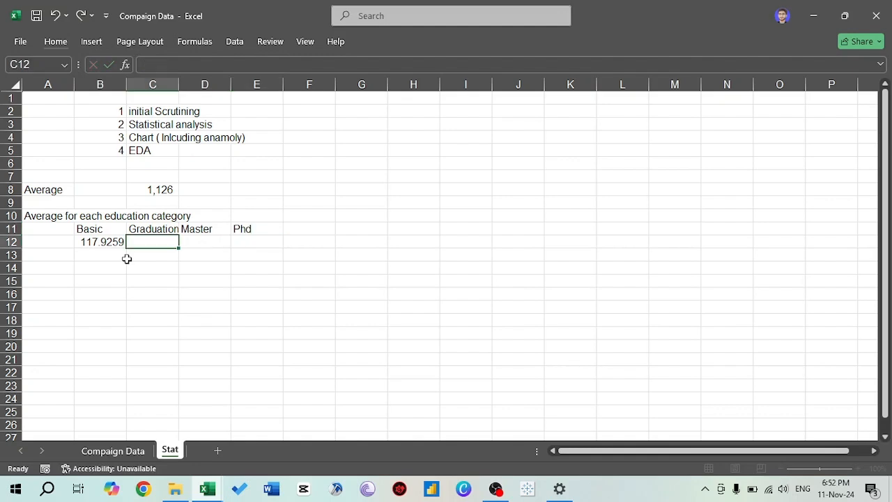
- Replace the "Basic" criterion of the AVERAGEIF formula in B12 with a reference to cell B11
{"action": "key", "text": "ctrl+Page_Up"}
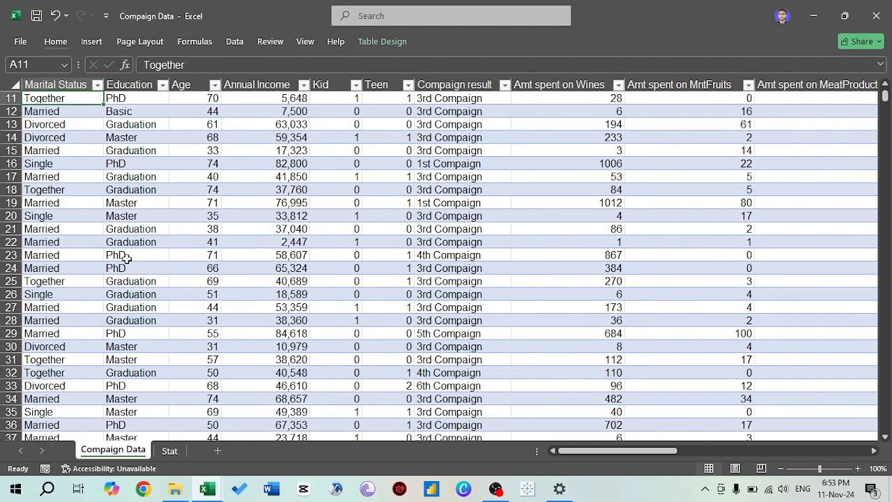
{"action": "key", "text": "ctrl+Page_Down"}
{"action": "key", "text": "Left"}
{"action": "key", "text": "F2"}
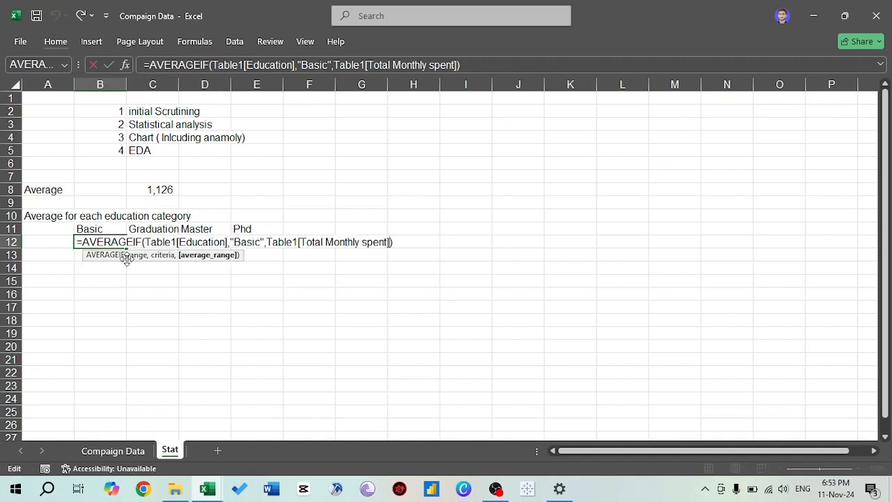
{"action": "key", "text": "Left"}
{"action": "key", "text": "Left"}
{"action": "key", "text": "Left"}
{"action": "key", "text": "Left"}
{"action": "key", "text": "Left"}
{"action": "key", "text": "Left"}
{"action": "key", "text": "Left"}
{"action": "key", "text": "Left"}
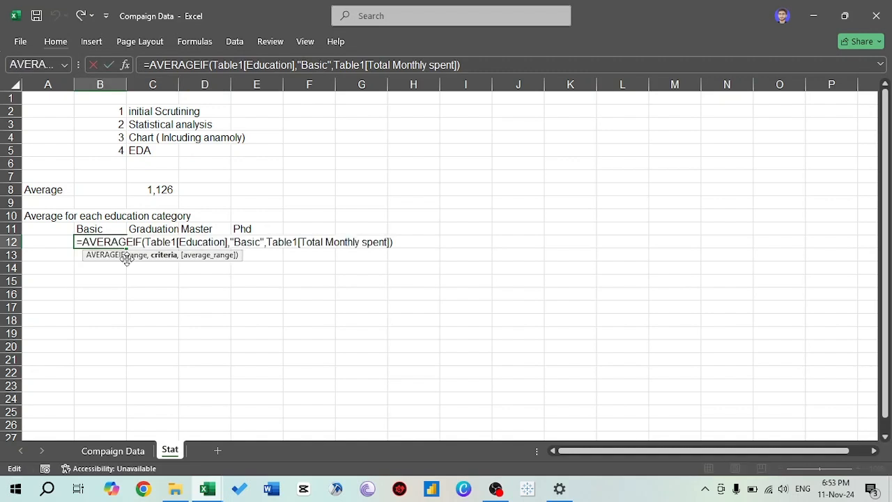
{"action": "key", "text": "shift+Left"}
{"action": "key", "text": "shift+Left"}
{"action": "key", "text": "shift+Left"}
{"action": "key", "text": "shift+Left"}
{"action": "key", "text": "shift+Left"}
{"action": "key", "text": "shift+Left"}
{"action": "key", "text": "shift+Left"}
{"action": "key", "text": "BackSpace"}
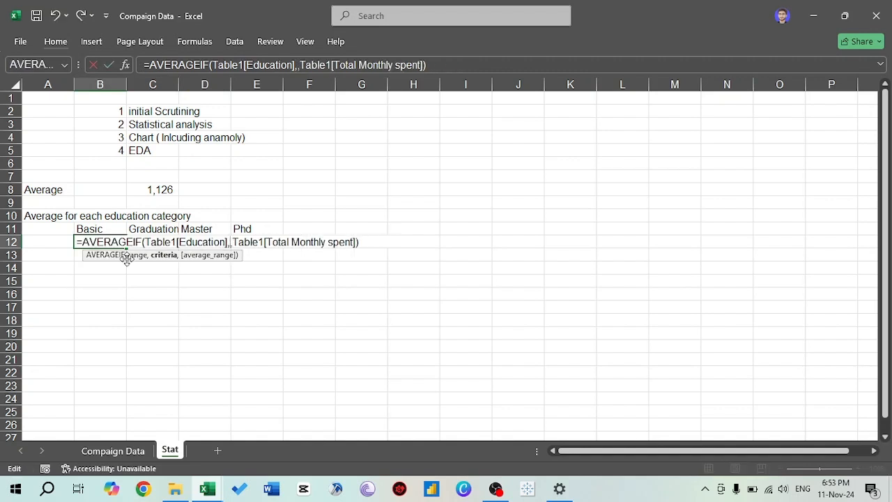
{"action": "left_click", "coordinate": [88, 229]}
{"action": "key", "text": "Return"}
- Fill the AVERAGEIF formula from B12 across to E12 for the Graduation, Master and Phd columns
{"action": "key", "text": "Up"}
{"action": "key", "text": "shift+Right"}
{"action": "key", "text": "shift+Right"}
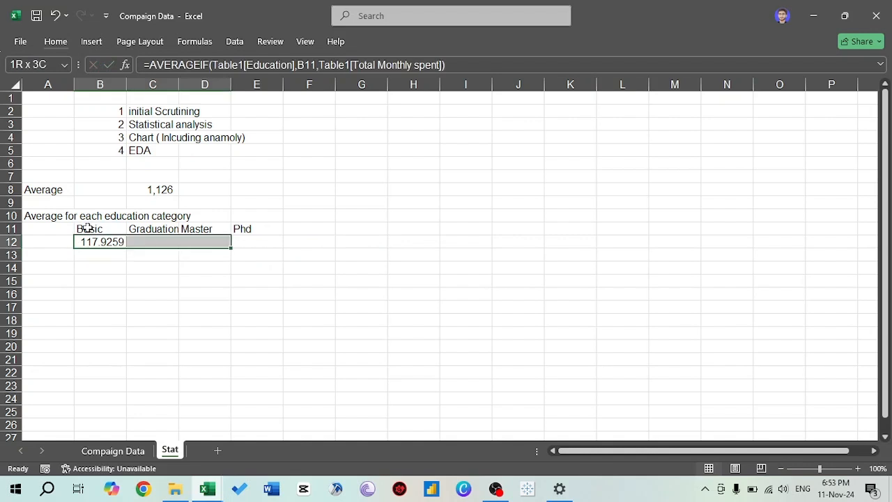
{"action": "key", "text": "shift+Right"}
{"action": "key", "text": "ctrl+r"}
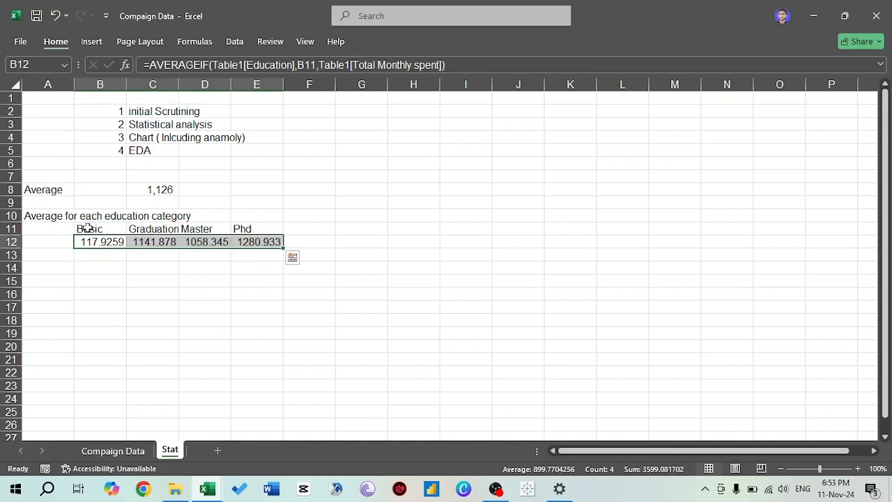
- Format the averages in B12:E12 with thousands separators and no decimal places
{"action": "key", "text": "alt+h"}
{"action": "key", "text": "k"}
{"action": "key", "text": "alt+h"}
{"action": "key", "text": "9"}
{"action": "key", "text": "alt+h"}
{"action": "key", "text": "9"}
{"action": "key", "text": "Down"}
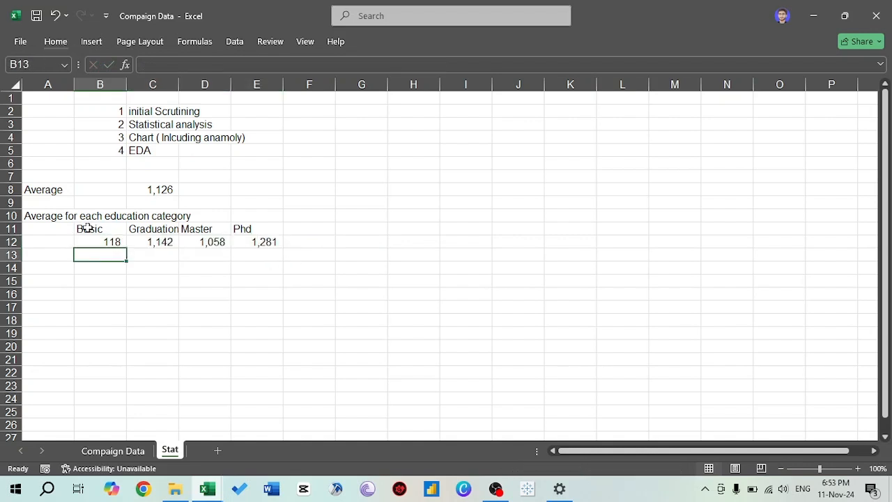
- Examine the average monthly spending of each education category in row 12
{"action": "key", "text": "Up"}
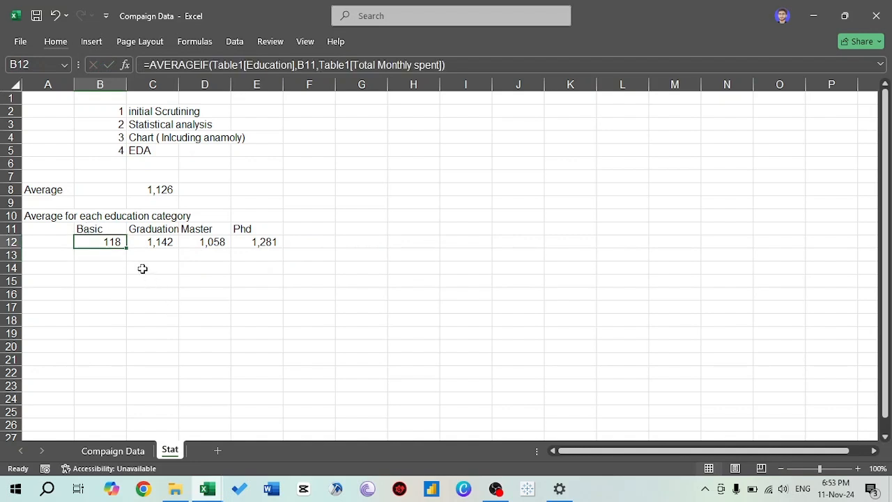
{"action": "key", "text": "Right"}
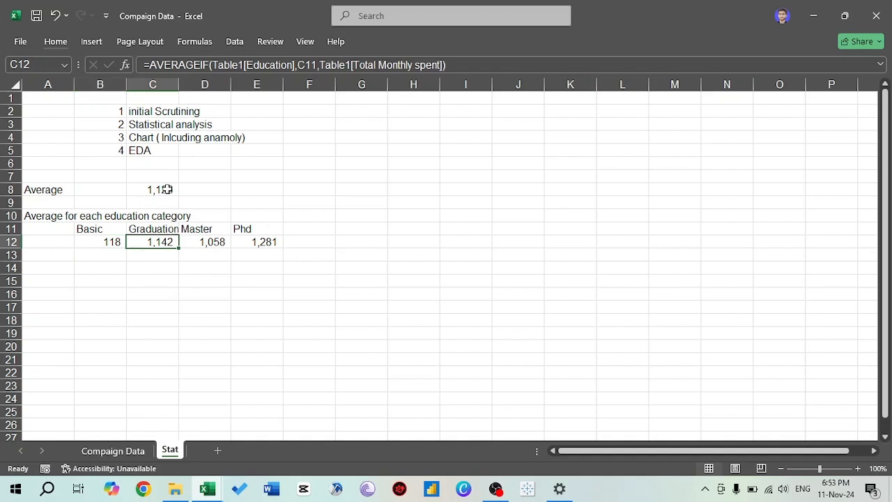
{"action": "left_click", "coordinate": [219, 246]}
{"action": "key", "text": "Right"}
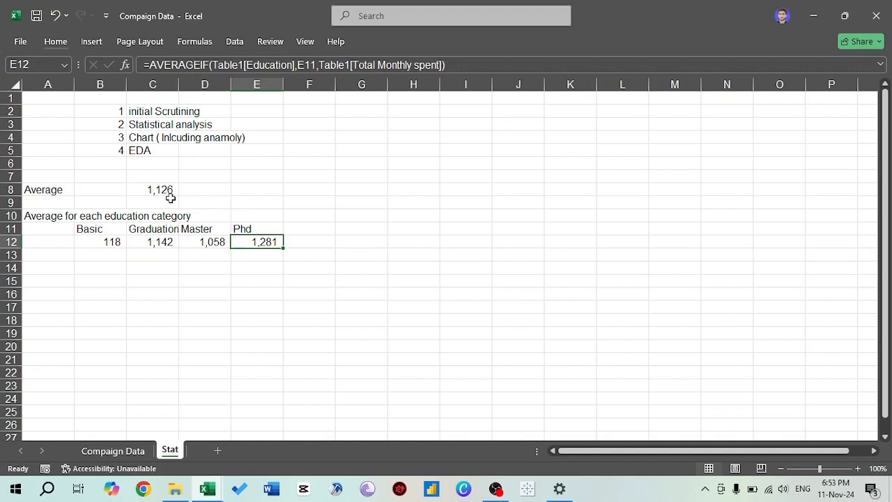
{"action": "key", "text": "Left"}
{"action": "key", "text": "Left"}
{"action": "key", "text": "Left"}
{"action": "key", "text": "Up"}
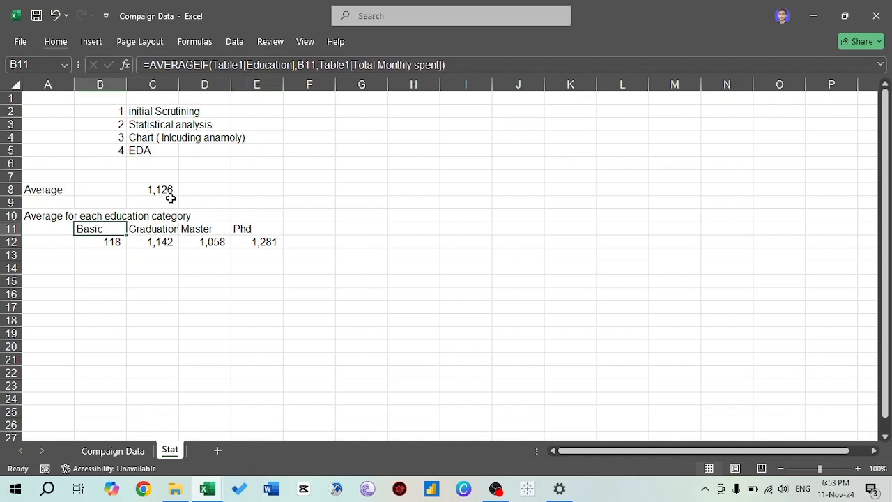
{"action": "key", "text": "Left"}
{"action": "key", "text": "Up"}
{"action": "key", "text": "Down"}
{"action": "key", "text": "Down"}
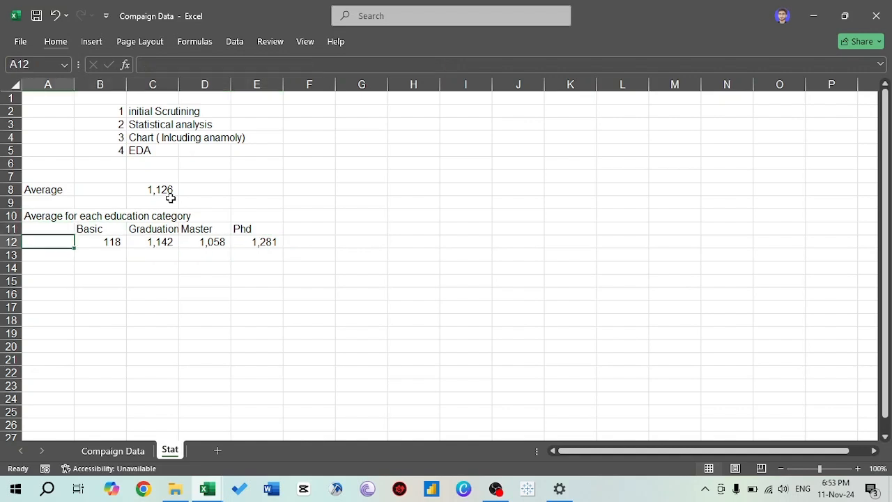
- Move the label "Average for each education category" from A10 to A12, beside the averages
{"action": "key", "text": "Up"}
{"action": "key", "text": "Up"}
{"action": "key", "text": "F2"}
{"action": "key", "text": "shift+Home"}
{"action": "key", "text": "ctrl+c"}
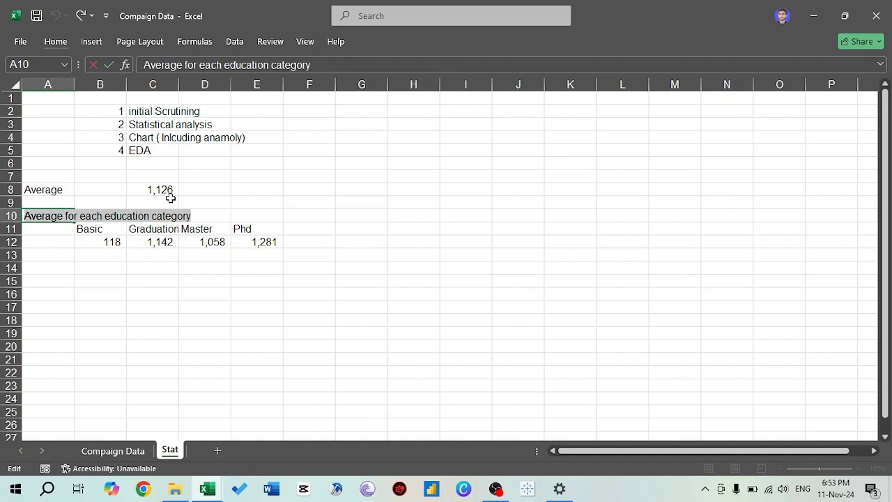
{"action": "key", "text": "BackSpace"}
{"action": "key", "text": "Return"}
{"action": "key", "text": "Down"}
{"action": "key", "text": "F2"}
{"action": "key", "text": "ctrl+v"}
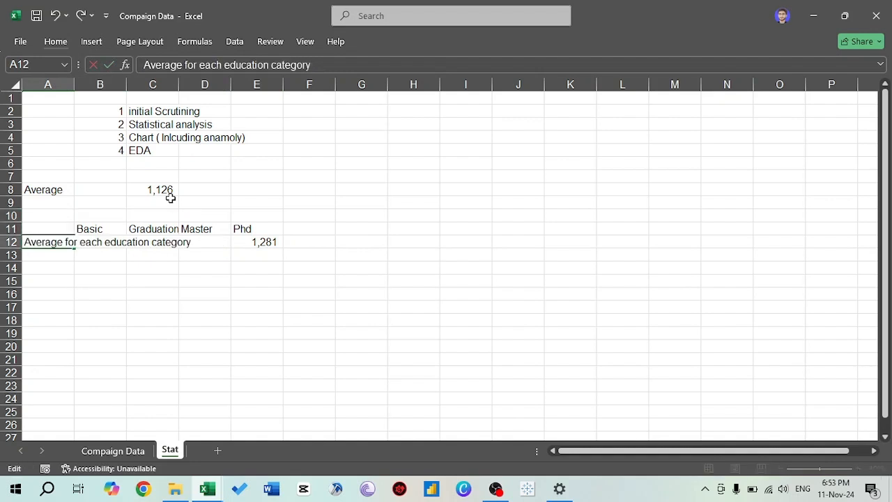
{"action": "key", "text": "ctrl+Return"}
- Autofit the width of column A to the label in A12
{"action": "key", "text": "alt+h"}
{"action": "key", "text": "o"}
{"action": "key", "text": "i"}
- Enter the row labels "Max" in A13 and "Min" in A14
{"action": "key", "text": "Down"}
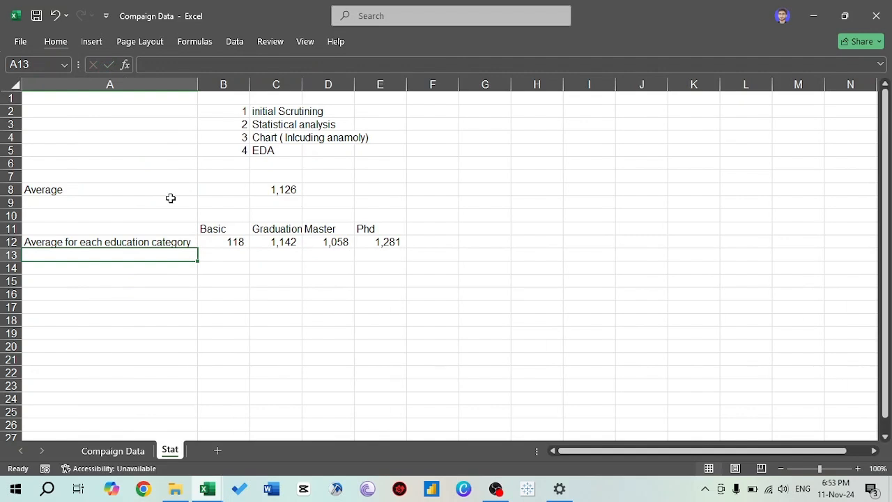
{"action": "type", "text": "M"}
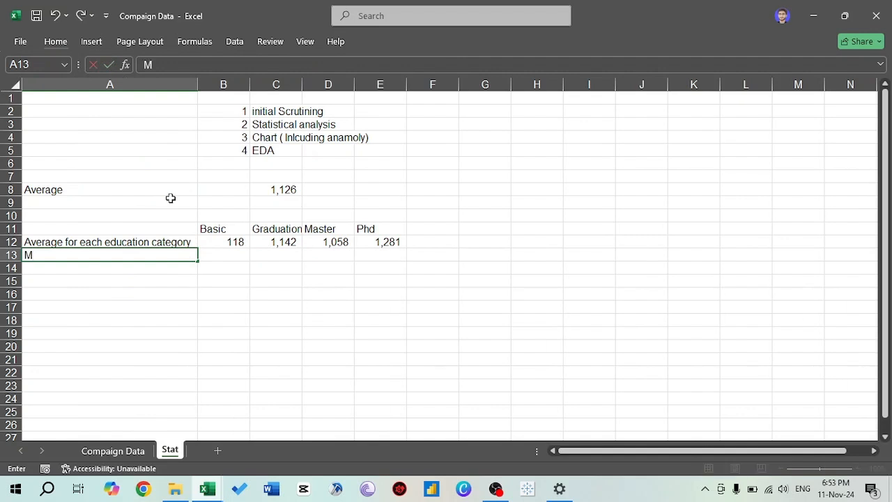
{"action": "type", "text": "ax"}
{"action": "key", "text": "Tab"}
{"action": "key", "text": "Return"}
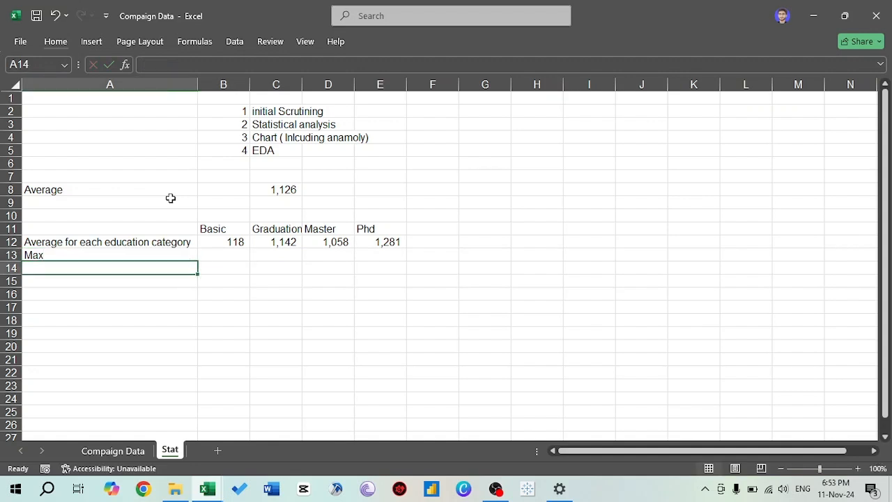
{"action": "type", "text": "Min"}
{"action": "key", "text": "Tab"}
- Start a MAXIFS formula in B13 with the Total Monthly spent column of Compaign Data as the max range
{"action": "key", "text": "Up"}
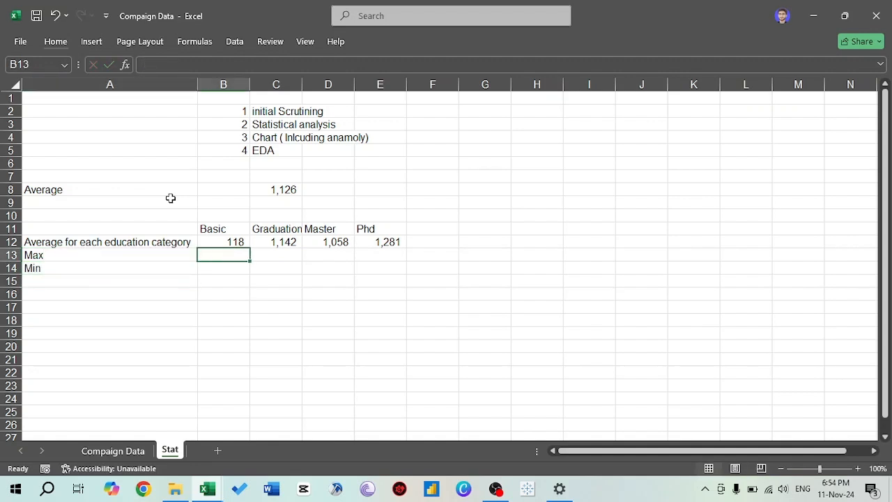
{"action": "type", "text": "=max"}
{"action": "key", "text": "Down"}
{"action": "key", "text": "Down"}
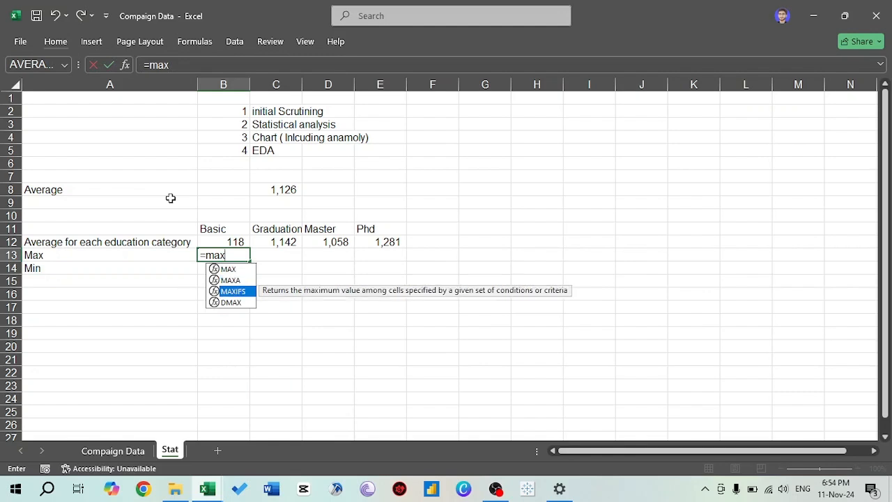
{"action": "key", "text": "Tab"}
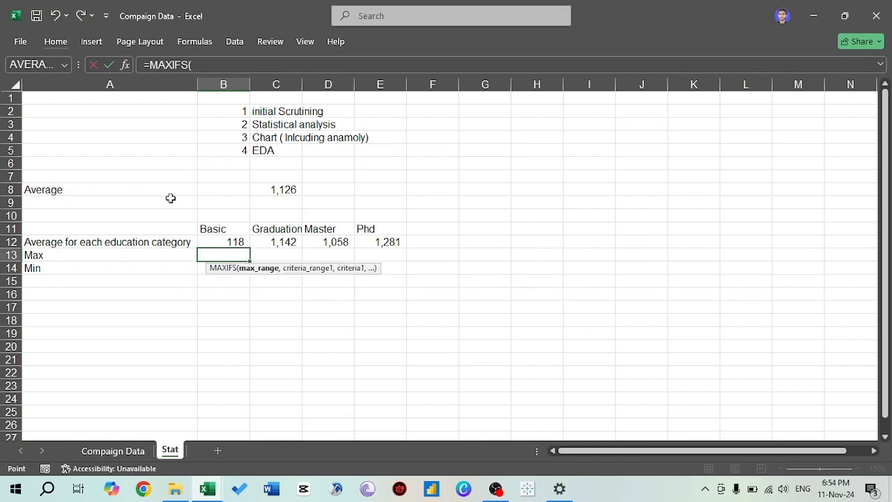
{"action": "key", "text": "ctrl+Page_Up"}
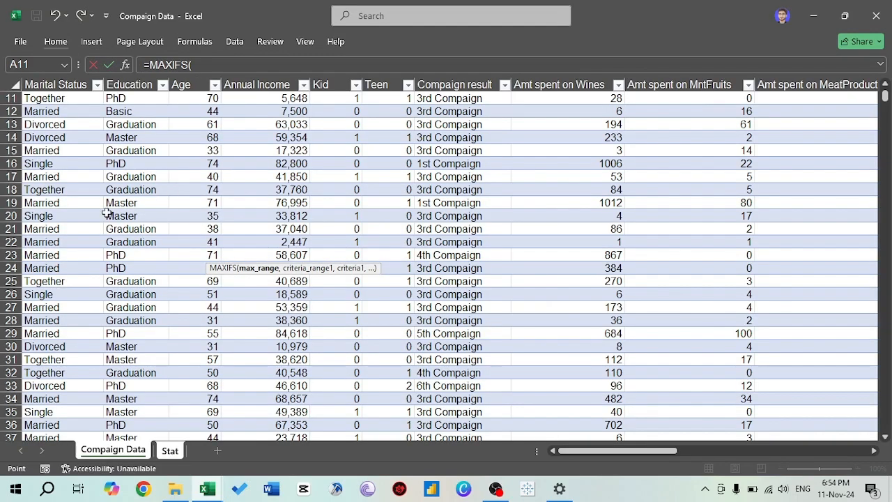
{"action": "left_click", "coordinate": [432, 162]}
{"action": "key", "text": "ctrl+Up"}
{"action": "key", "text": "Right"}
{"action": "key", "text": "Right"}
{"action": "key", "text": "Right"}
{"action": "key", "text": "Right"}
{"action": "key", "text": "Right"}
{"action": "key", "text": "Right"}
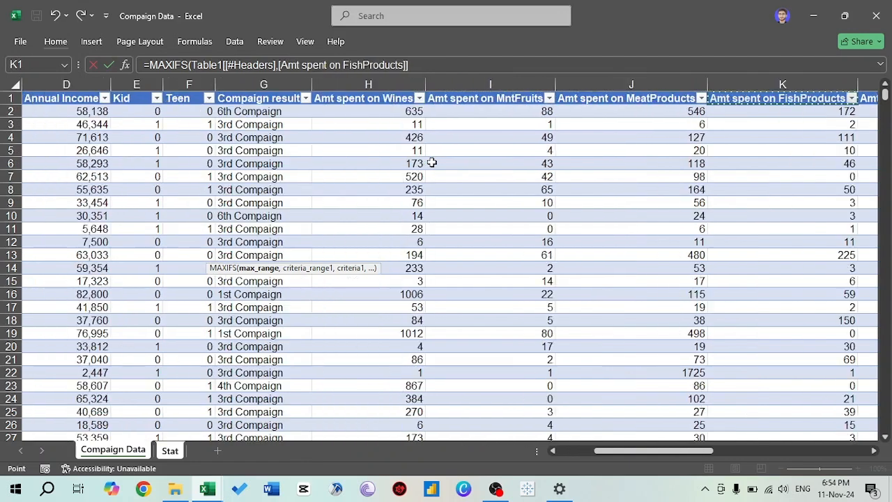
{"action": "key", "text": "Right"}
{"action": "key", "text": "Right"}
{"action": "key", "text": "ctrl+shift+Down"}
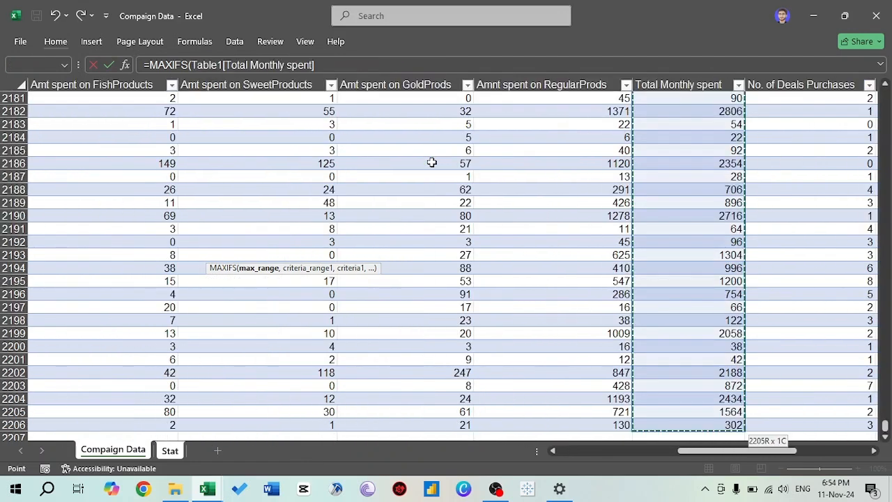
{"action": "type", "text": ","}
- Set the Education column as the criteria range of the MAXIFS formula
{"action": "left_click", "coordinate": [432, 162]}
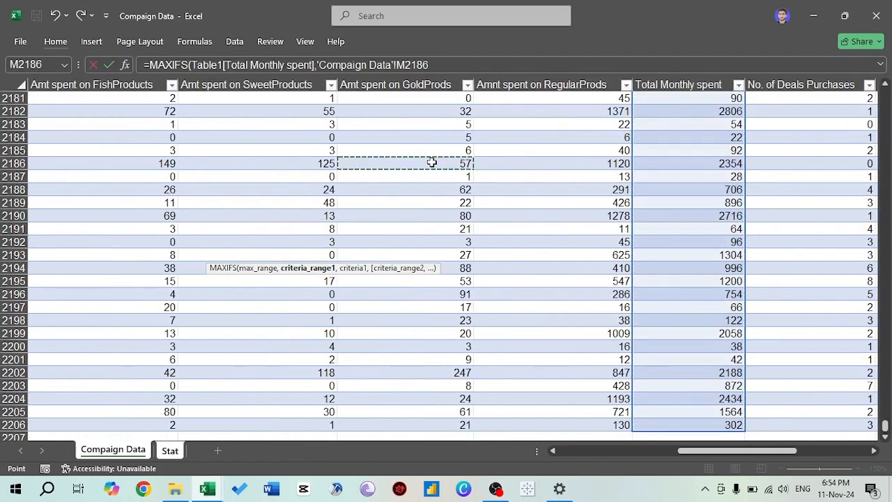
{"action": "key", "text": "ctrl+Left"}
{"action": "key", "text": "ctrl+Up"}
{"action": "key", "text": "Right"}
{"action": "key", "text": "Down"}
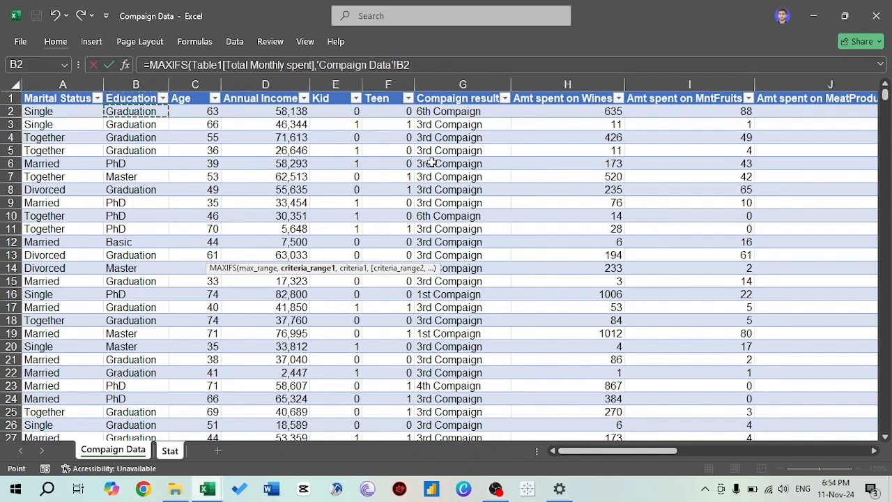
{"action": "key", "text": "ctrl+shift+Down"}
{"action": "type", "text": ","}
- Complete the MAXIFS formula in B13 with cell B11 on the Stat sheet as the criterion
{"action": "key", "text": "ctrl+Page_Up"}
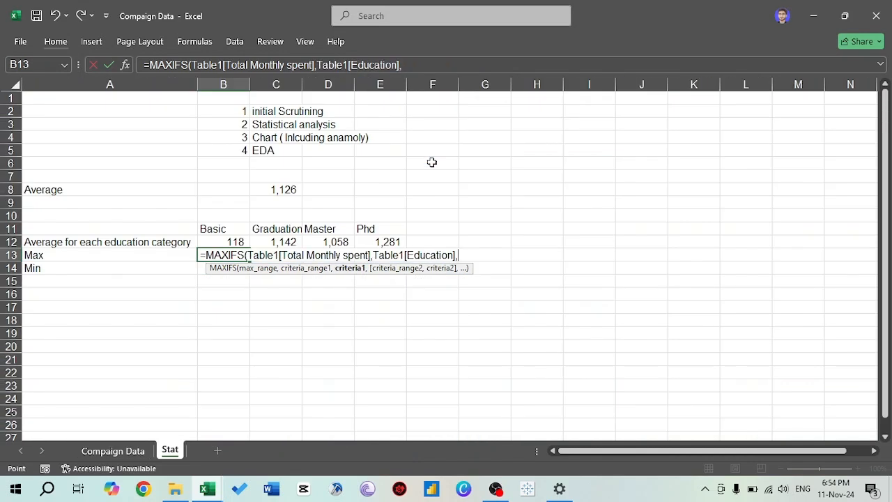
{"action": "left_click", "coordinate": [216, 227]}
{"action": "key", "text": "Return"}
- Fill the MAXIFS formula from B13 across to E13
{"action": "key", "text": "Up"}
{"action": "key", "text": "shift+Right"}
{"action": "key", "text": "shift+Right"}
{"action": "key", "text": "shift+Right"}
{"action": "key", "text": "ctrl+r"}
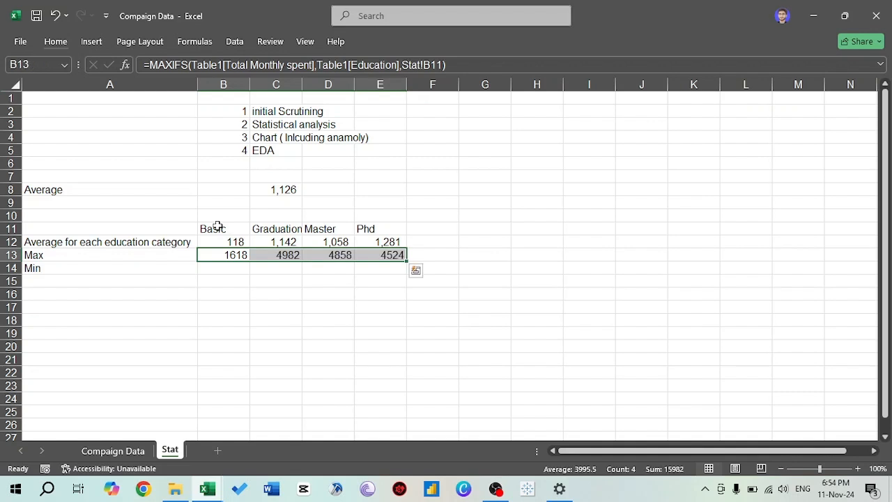
- Examine the maximum monthly spending of the education categories in row 13
{"action": "key", "text": "Down"}
{"action": "key", "text": "Up"}
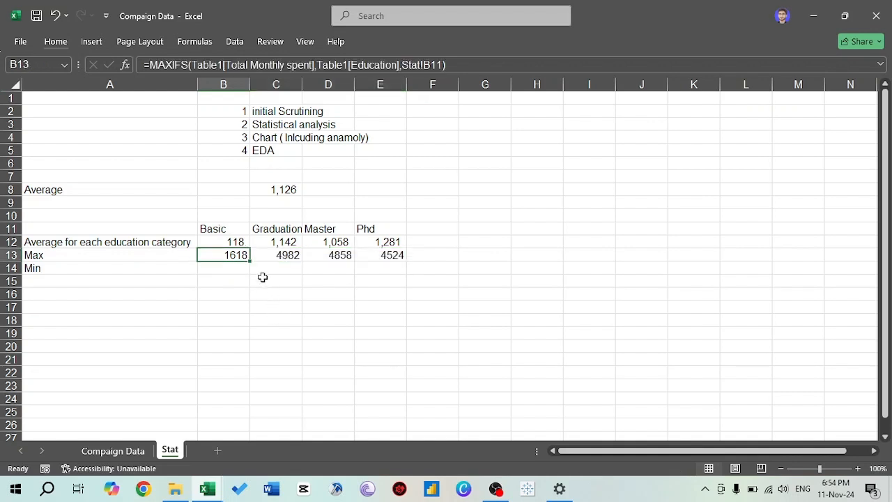
{"action": "key", "text": "Right"}
{"action": "key", "text": "Right"}
{"action": "key", "text": "Left"}
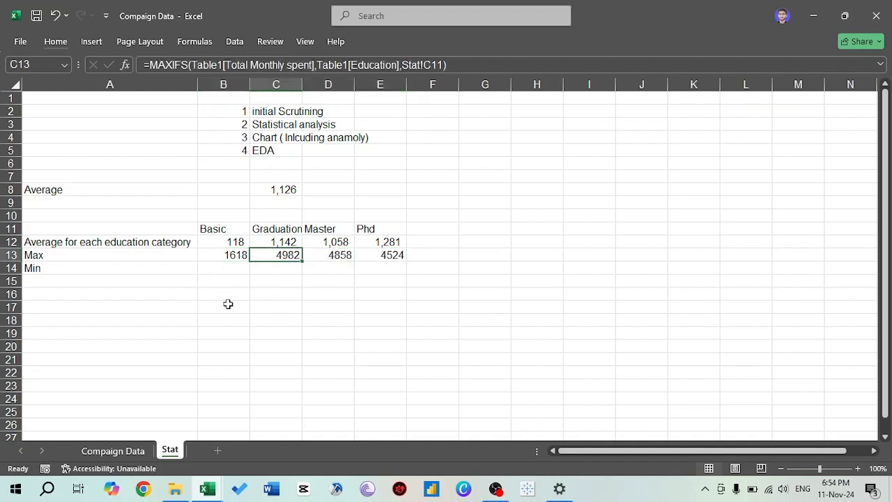
{"action": "key", "text": "Left"}
{"action": "key", "text": "Down"}
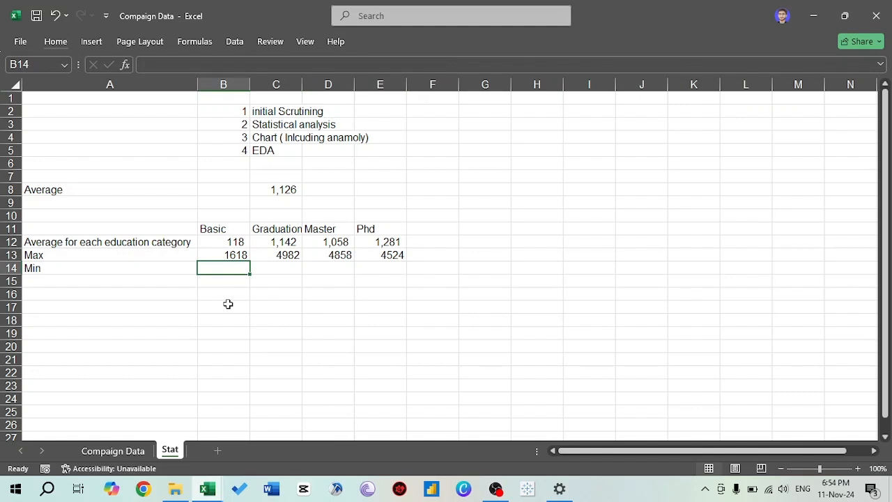
{"action": "key", "text": "Up"}
- Start a MINIFS formula in cell B14 with the Total Monthly spent column of the Compaign Data sheet as the minimum range
{"action": "key", "text": "Down"}
{"action": "type", "text": "=min"}
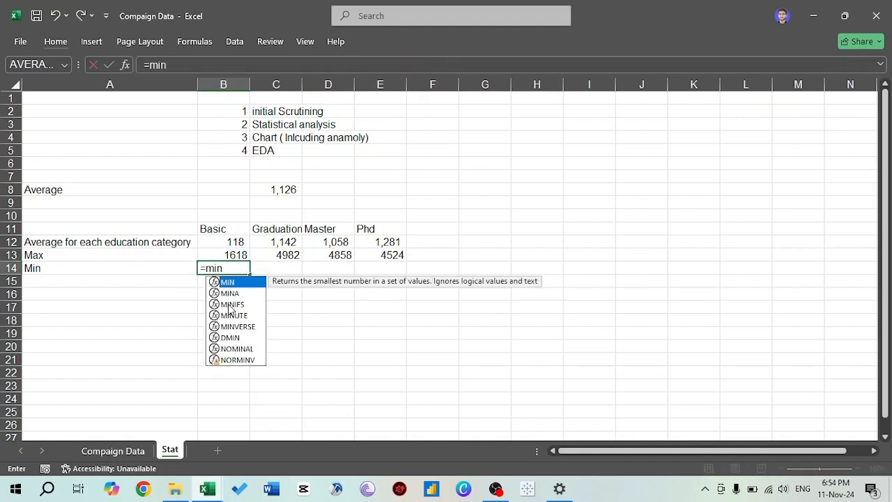
{"action": "key", "text": "Down"}
{"action": "key", "text": "Down"}
{"action": "key", "text": "Tab"}
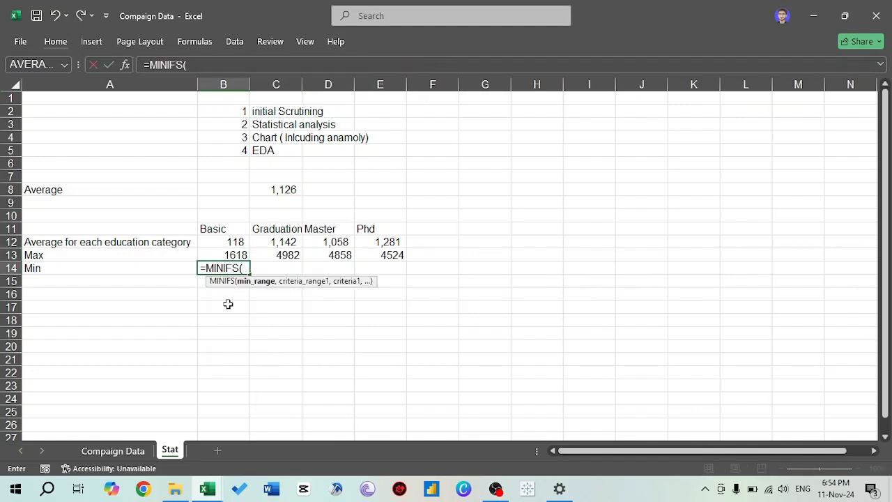
{"action": "key", "text": "ctrl+Page_Up"}
{"action": "left_click", "coordinate": [227, 232]}
{"action": "key", "text": "Left"}
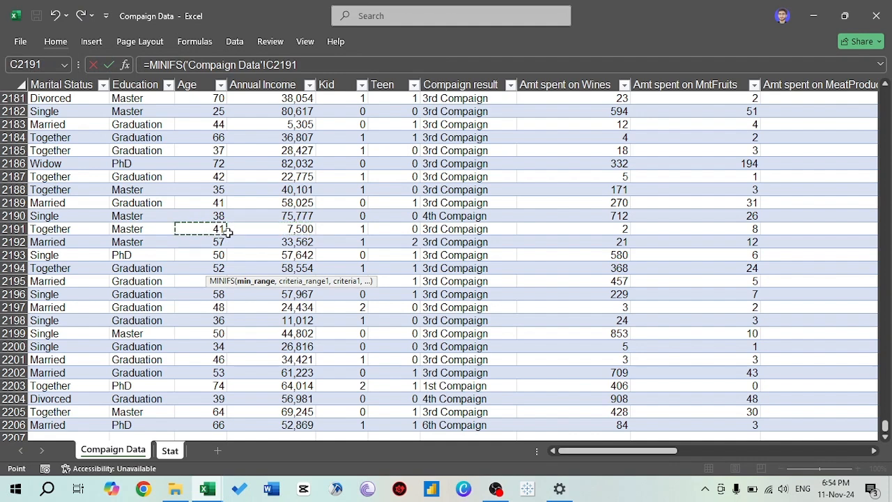
{"action": "key", "text": "ctrl+Up"}
{"action": "key", "text": "Right"}
{"action": "key", "text": "Right"}
{"action": "key", "text": "Right"}
{"action": "key", "text": "Right"}
{"action": "key", "text": "Right"}
{"action": "key", "text": "Right"}
{"action": "key", "text": "Right"}
{"action": "key", "text": "Right"}
{"action": "key", "text": "Right"}
{"action": "key", "text": "Right"}
{"action": "key", "text": "Right"}
{"action": "key", "text": "Right"}
{"action": "key", "text": "Right"}
{"action": "key", "text": "Right"}
{"action": "key", "text": "Right"}
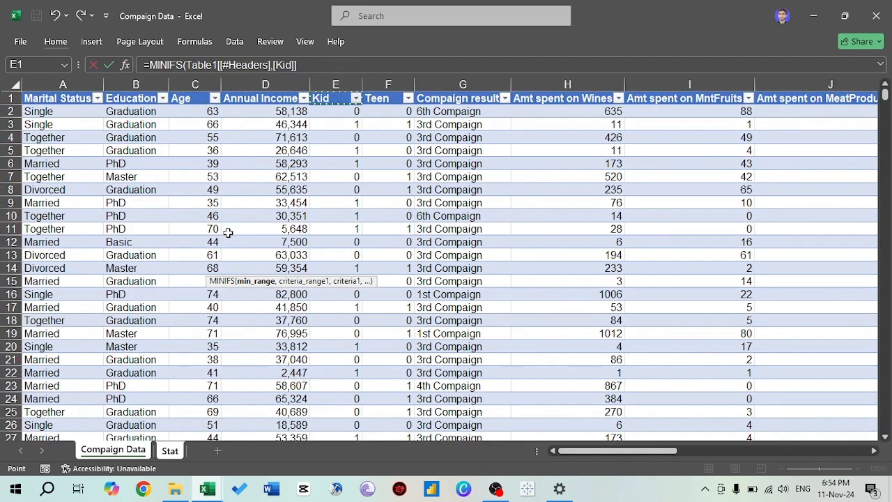
{"action": "key", "text": "Left"}
{"action": "key", "text": "Left"}
{"action": "key", "text": "Left"}
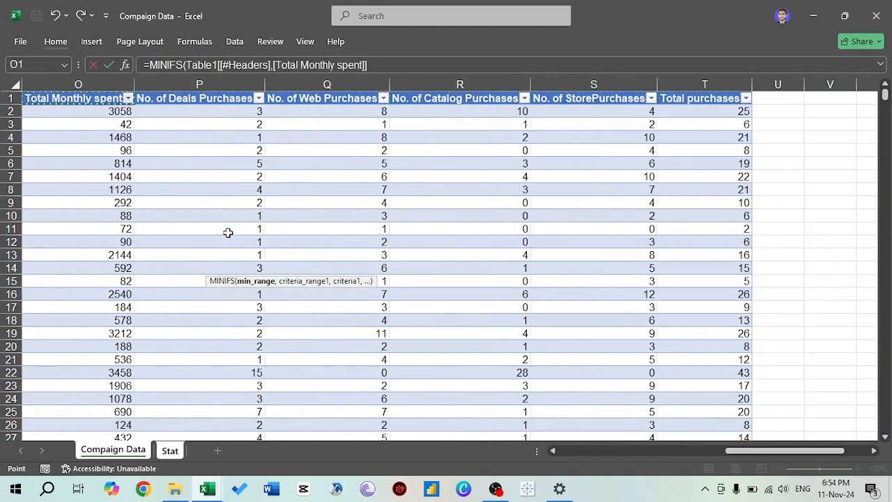
{"action": "key", "text": "ctrl+shift+Down"}
{"action": "type", "text": ","}
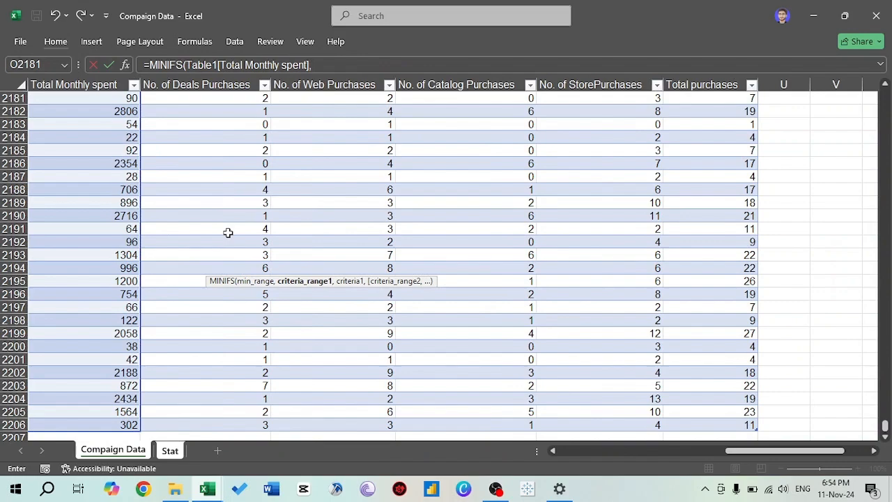
- Set the Education column as the criteria range of the MINIFS formula
{"action": "left_click", "coordinate": [277, 218]}
{"action": "key", "text": "ctrl+Left"}
{"action": "key", "text": "ctrl+Up"}
{"action": "key", "text": "ctrl+Right"}
{"action": "key", "text": "Down"}
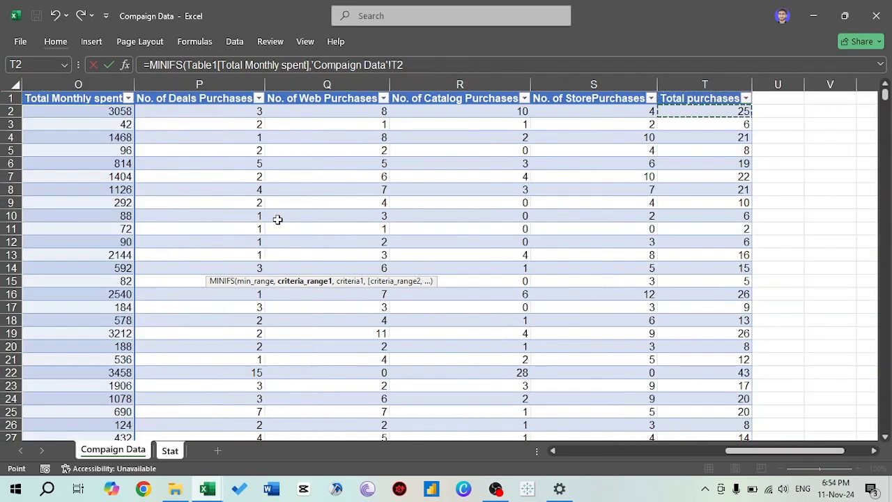
{"action": "key", "text": "ctrl+Left"}
{"action": "key", "text": "Right"}
{"action": "key", "text": "ctrl+shift+Down"}
{"action": "type", "text": ","}
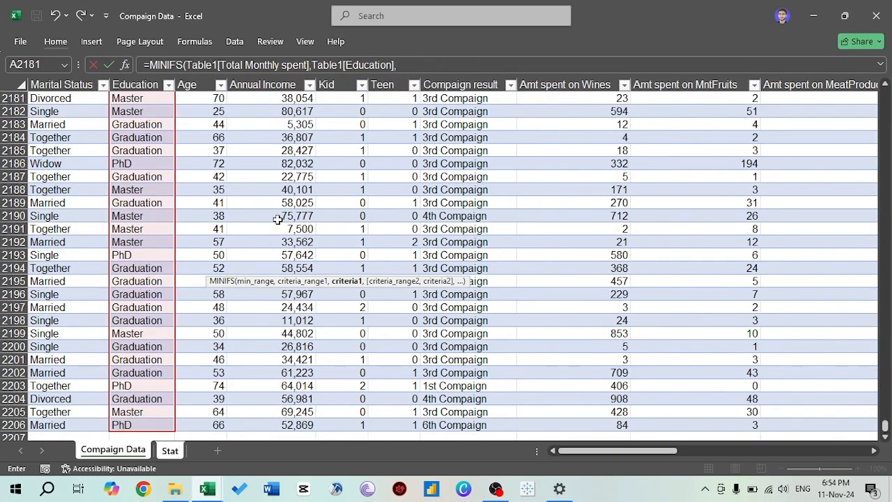
- Complete the MINIFS formula with cell B11 on the Stat sheet as the criterion and fill it across to E14
{"action": "key", "text": "ctrl+Page_Down"}
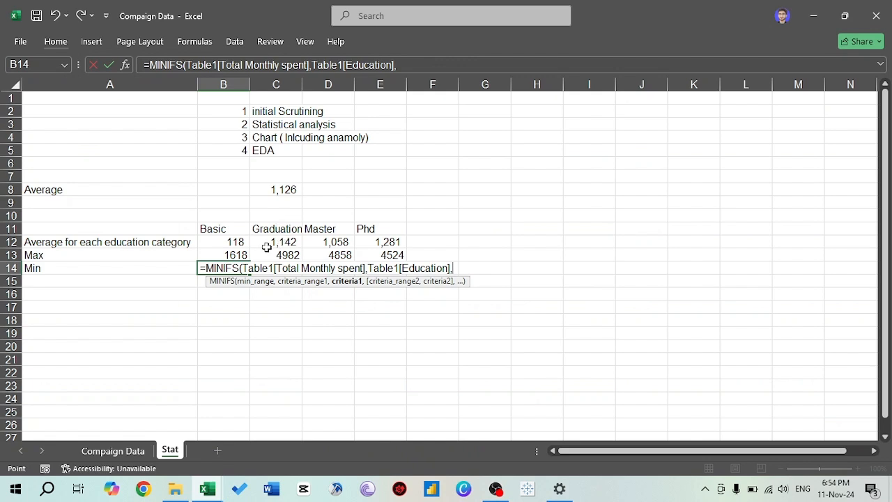
{"action": "left_click", "coordinate": [221, 227]}
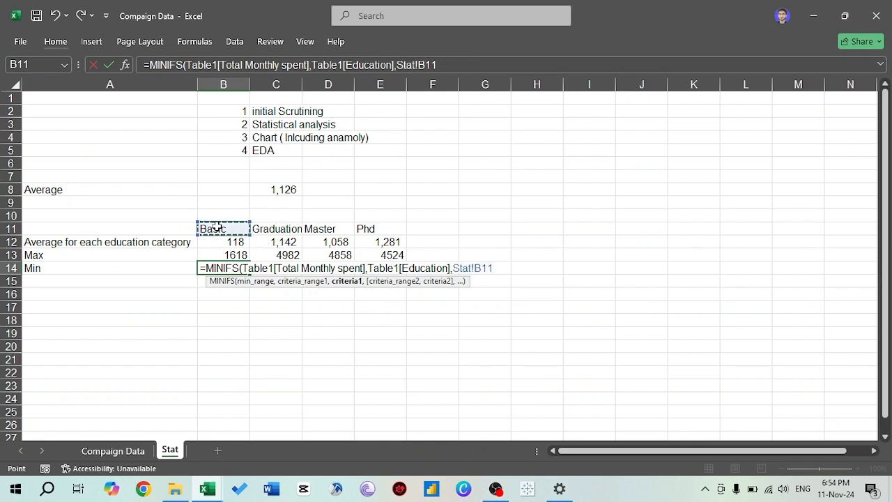
{"action": "key", "text": "ctrl+Return"}
{"action": "key", "text": "shift+Right"}
{"action": "key", "text": "shift+Right"}
{"action": "key", "text": "shift+Right"}
{"action": "key", "text": "ctrl+r"}
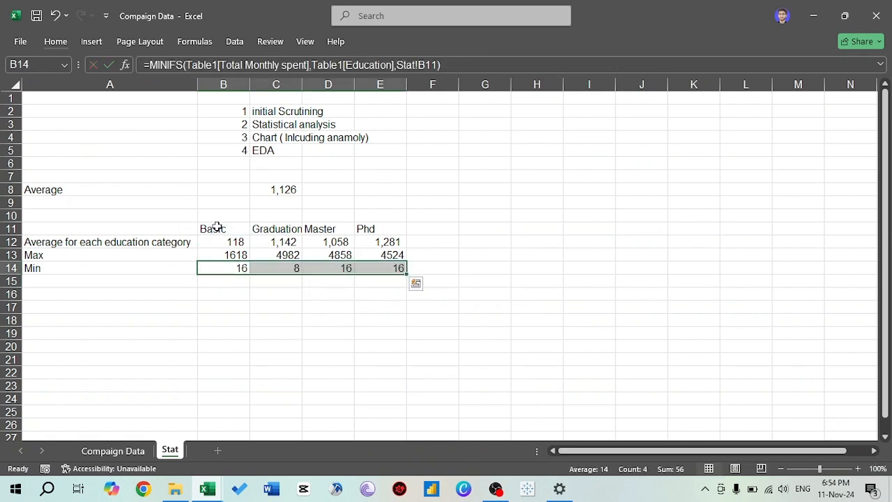
{"action": "key", "text": "Down"}
{"action": "key", "text": "Down"}
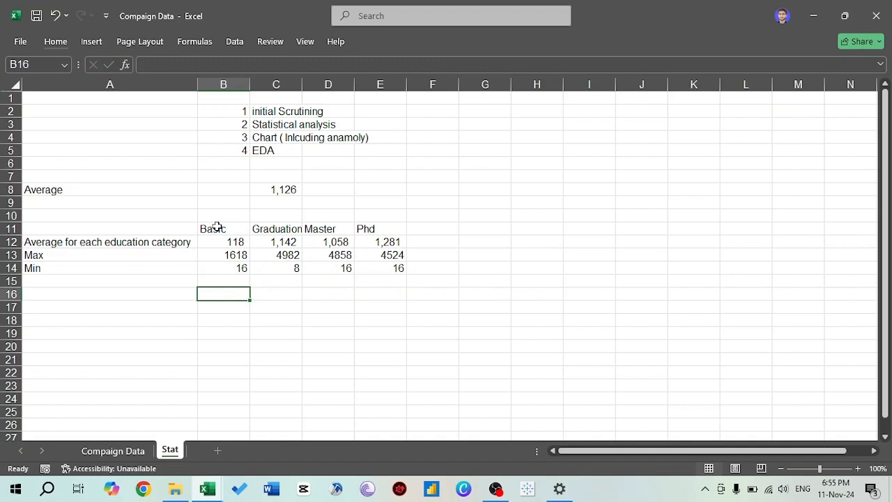
- Move the "Average for each education category" row between the Max and Min rows
{"action": "key", "text": "Up"}
{"action": "key", "text": "Up"}
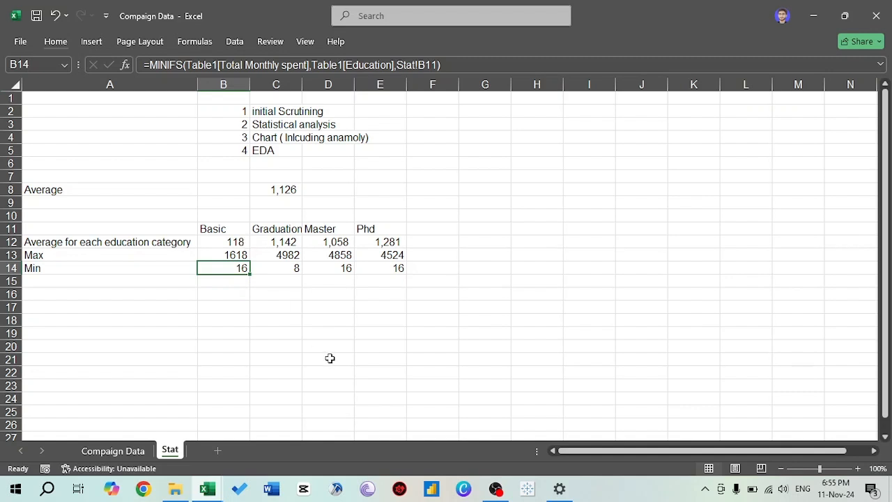
{"action": "key", "text": "Up"}
{"action": "key", "text": "Up"}
{"action": "key", "text": "shift+space"}
{"action": "key", "text": "ctrl+c"}
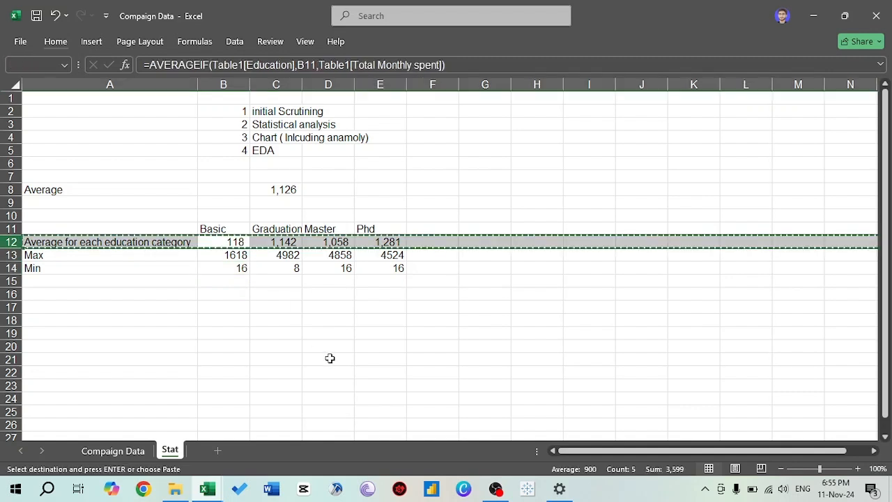
{"action": "key", "text": "Down"}
- Examine the maximum, average and minimum monthly spending of the education categories in rows 12 to 14
{"action": "key", "text": "Down"}
{"action": "key", "text": "shift+space"}
{"action": "key", "text": "ctrl+plus"}
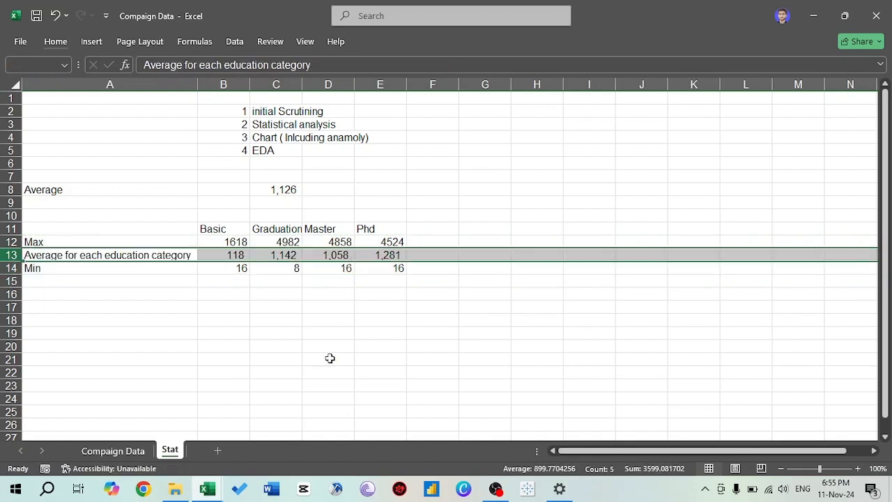
{"action": "key", "text": "Down"}
{"action": "key", "text": "Down"}
{"action": "key", "text": "Right"}
{"action": "key", "text": "Right"}
{"action": "key", "text": "Up"}
{"action": "key", "text": "Left"}
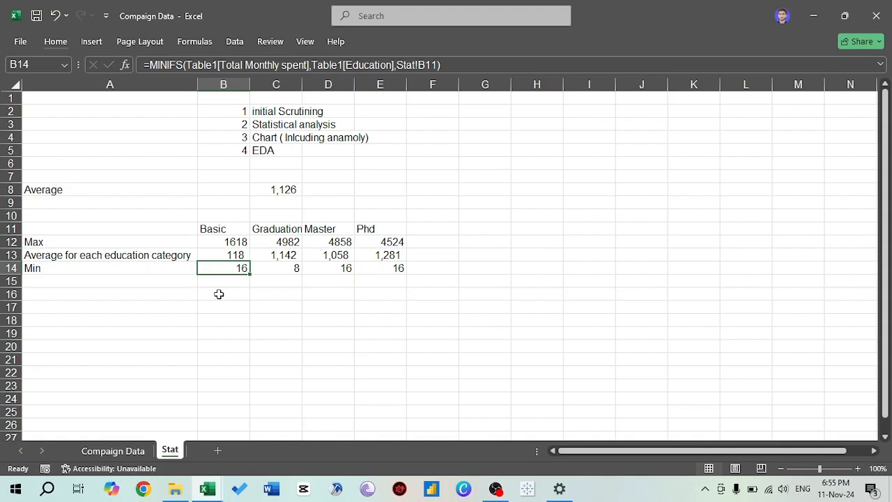
{"action": "key", "text": "Up"}
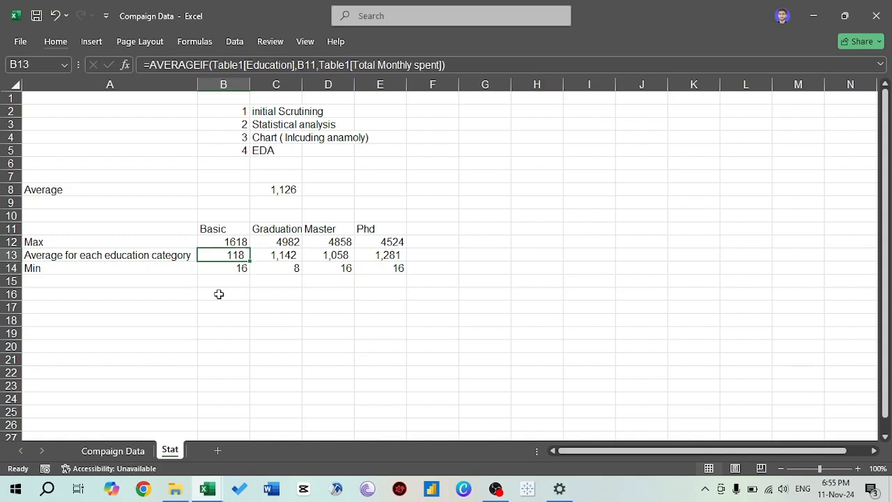
{"action": "key", "text": "Right"}
{"action": "key", "text": "Right"}
{"action": "key", "text": "Right"}
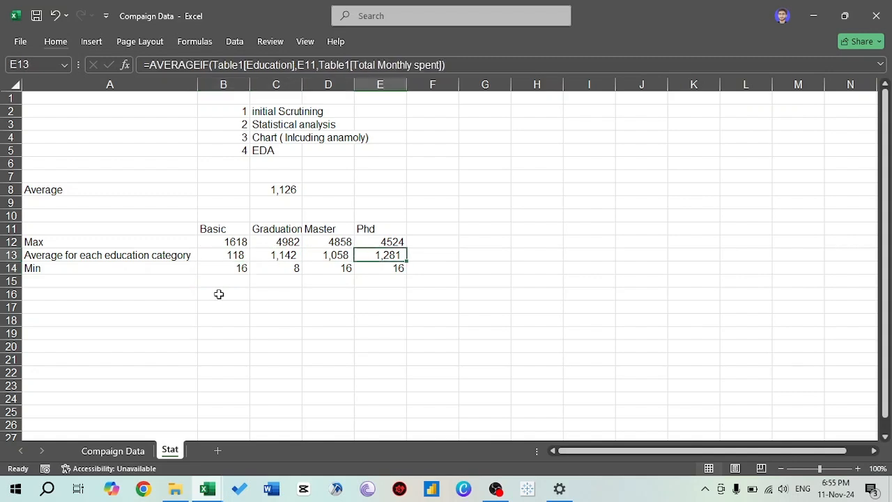
{"action": "key", "text": "Left"}
{"action": "key", "text": "Left"}
{"action": "key", "text": "Up"}
{"action": "key", "text": "Left"}
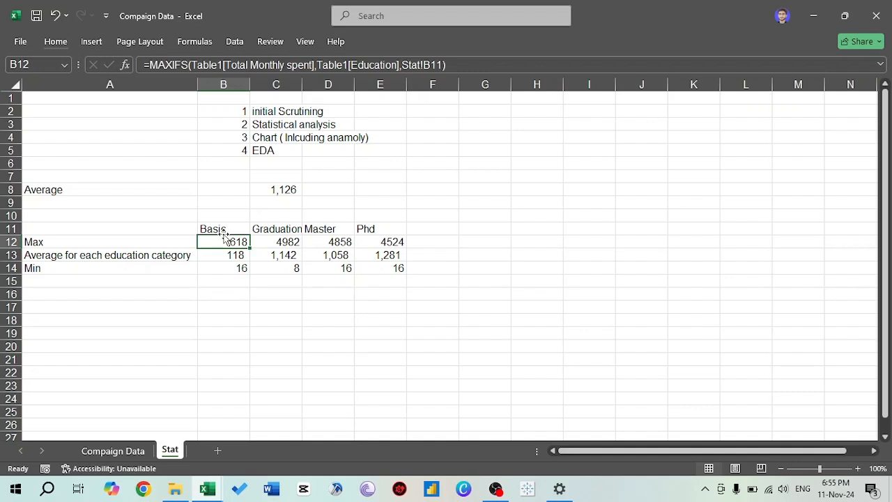
{"action": "key", "text": "Right"}
{"action": "key", "text": "Down"}
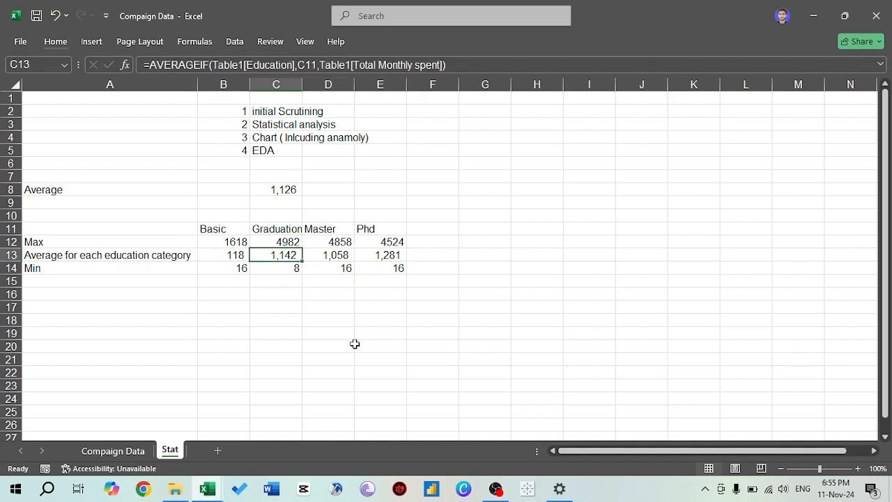
{"action": "key", "text": "Down"}
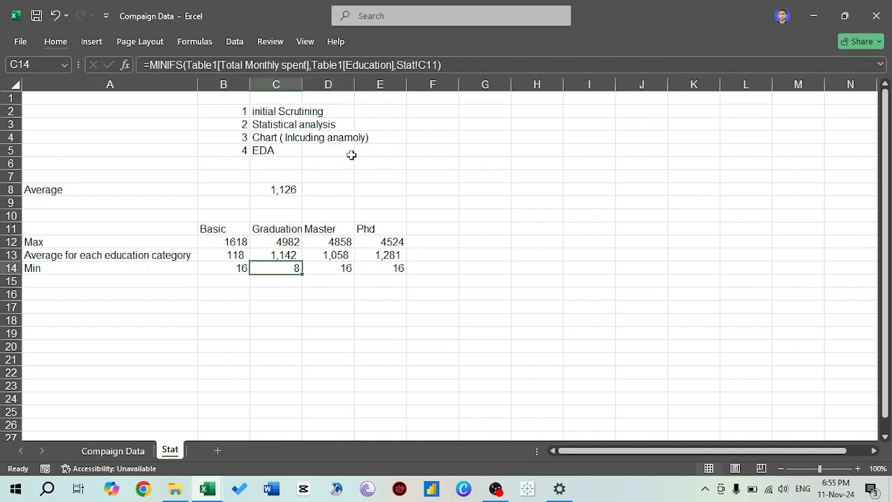
- Widen column C to fit the Graduation header and review that category's maximum, average and minimum spending
{"action": "double_click", "coordinate": [302, 85]}
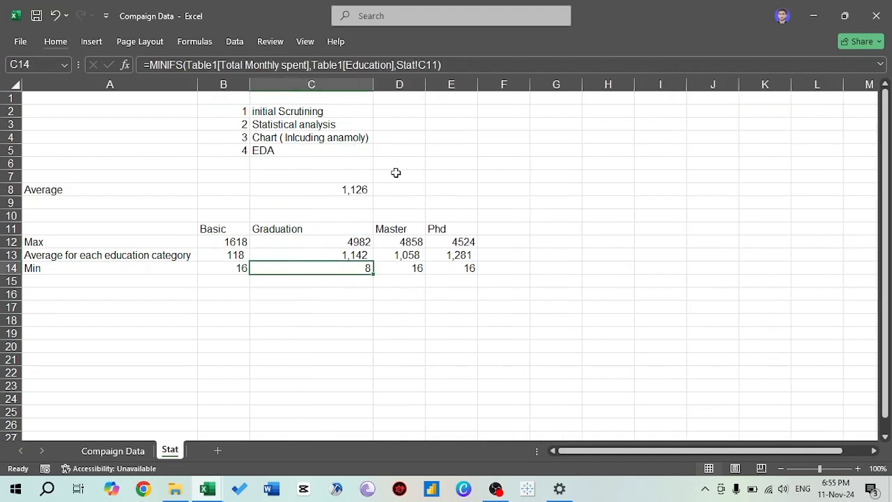
{"action": "left_click_drag", "start_coordinate": [373, 85], "coordinate": [338, 85]}
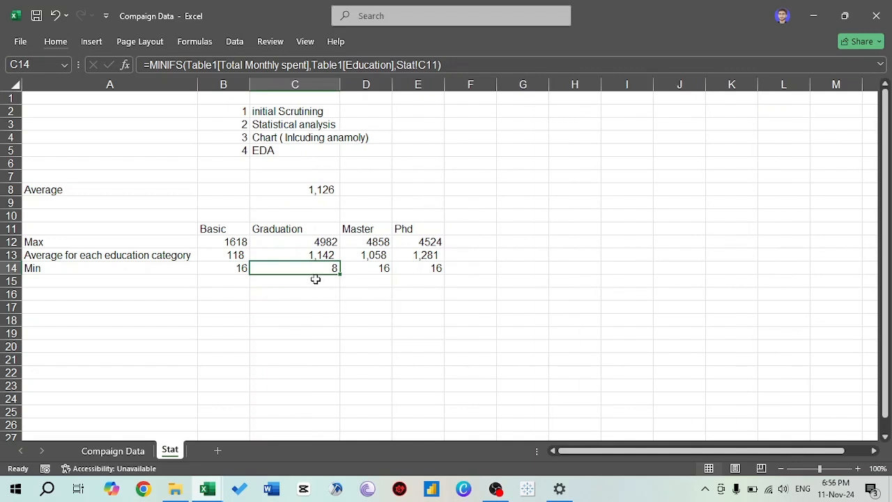
{"action": "key", "text": "Up"}
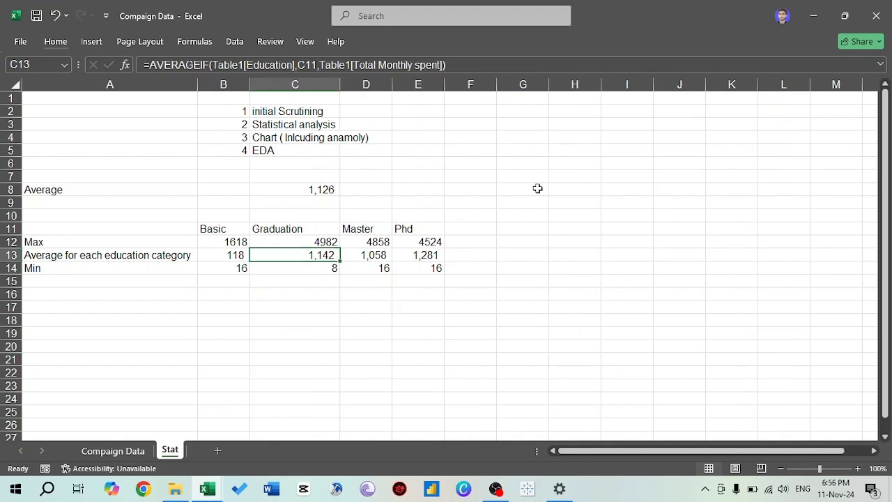
{"action": "key", "text": "Up"}
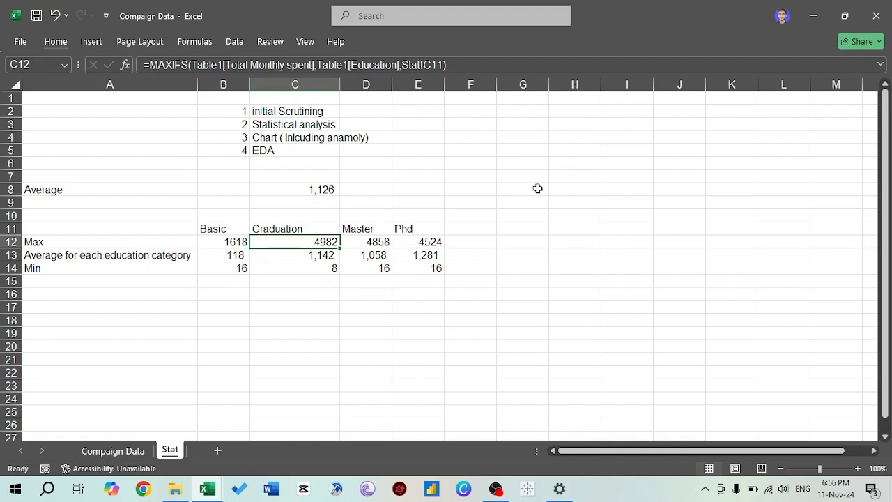
{"action": "key", "text": "Down"}
{"action": "key", "text": "Down"}
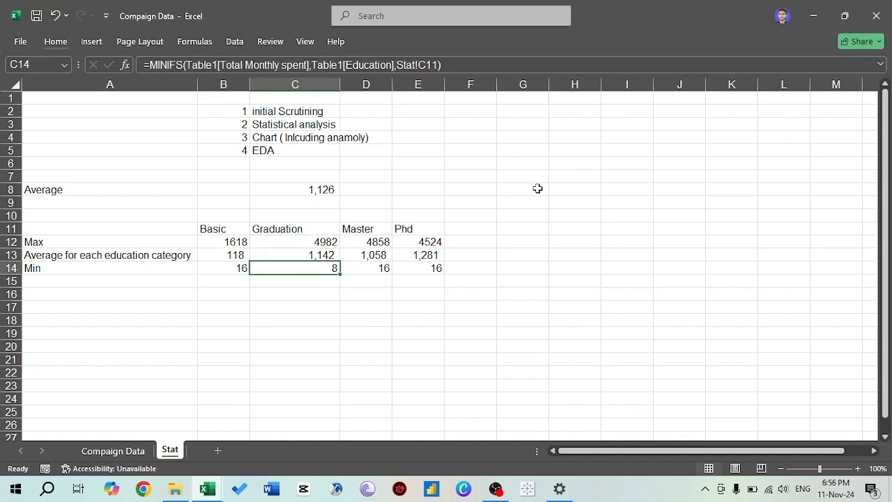
- Label cell A15 below the Min row as "Annual Income"
{"action": "key", "text": "Down"}
{"action": "key", "text": "Left"}
{"action": "key", "text": "Left"}
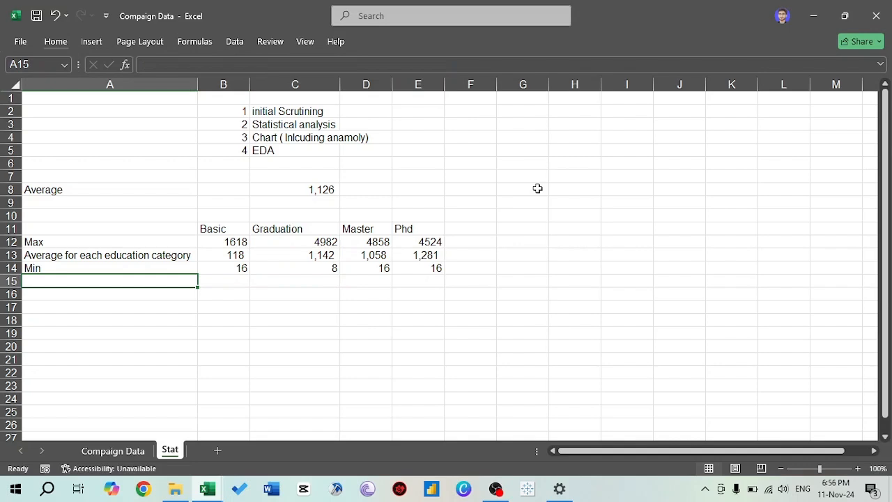
{"action": "type", "text": "Annual "}
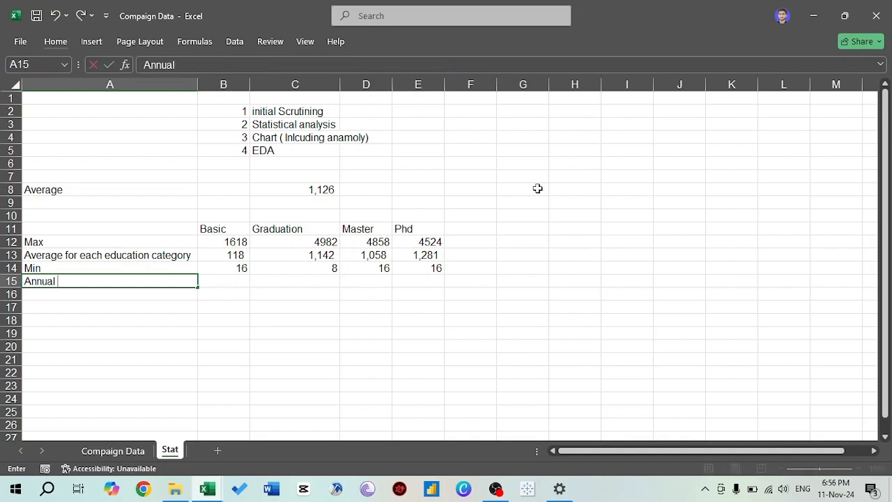
{"action": "type", "text": "Income"}
{"action": "key", "text": "Tab"}
- Enter an AVERAGEIF formula in B15 that averages Annual Income by Education, with cell B11 on the Stat sheet as the criterion
{"action": "type", "text": "=AVERAGE("}
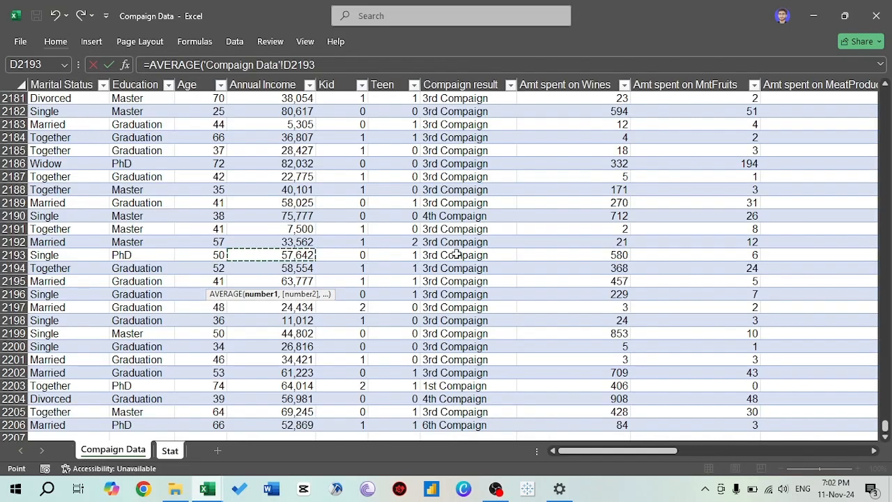
{"action": "key", "text": "Escape"}
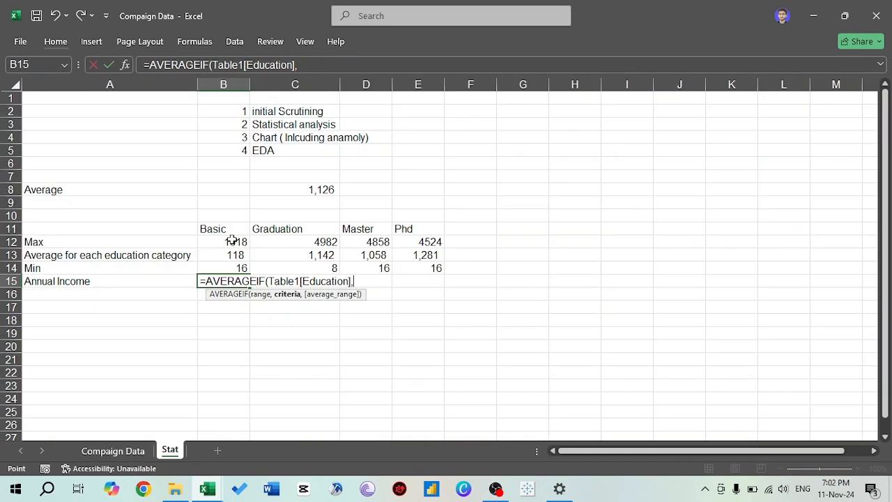
{"action": "left_click", "coordinate": [223, 230]}
{"action": "type", "text": ",Table1[Education],Stat!B11)"}
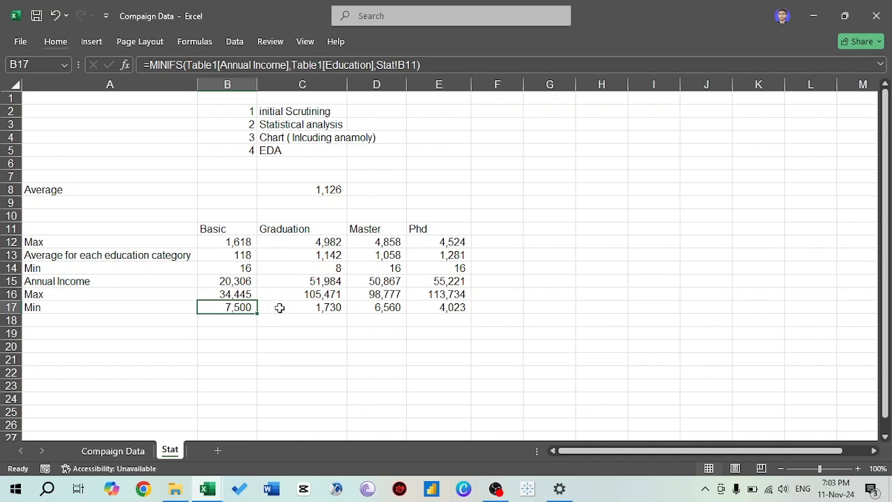
- Move the Annual Income row between the income Max and Min rows below the spending figures
{"action": "key", "text": "Up"}
{"action": "key", "text": "Up"}
{"action": "key", "text": "shift+space"}
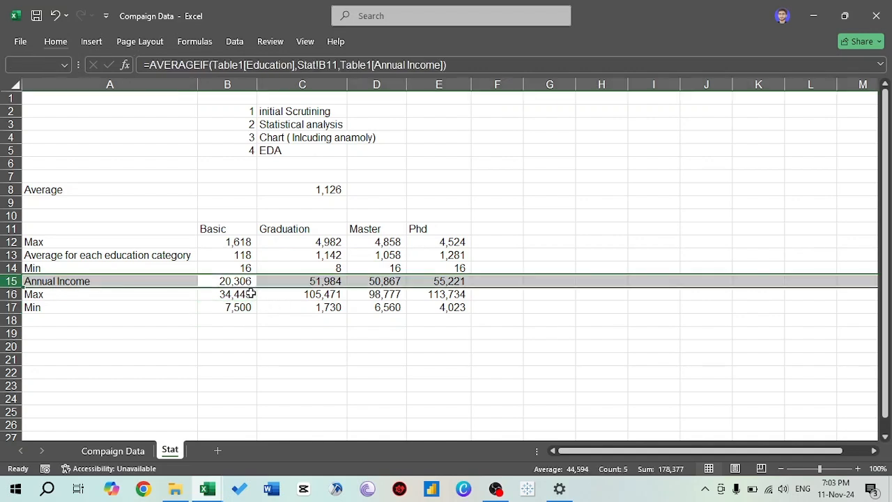
{"action": "key", "text": "ctrl+c"}
{"action": "key", "text": "Down"}
{"action": "key", "text": "Down"}
{"action": "key", "text": "shift+space"}
{"action": "key", "text": "ctrl+shift+plus"}
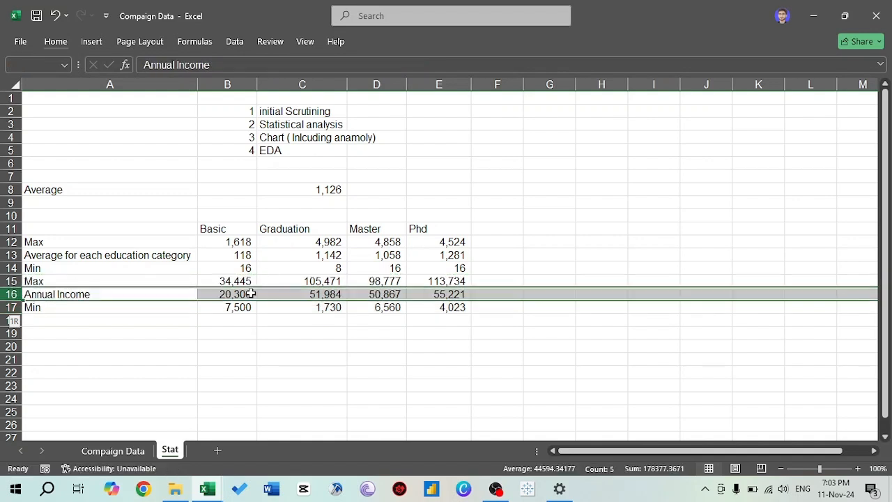
- Examine the annual income and monthly spending figures of the Basic category in column B
{"action": "left_click", "coordinate": [368, 386]}
{"action": "key", "text": "Up"}
{"action": "key", "text": "Up"}
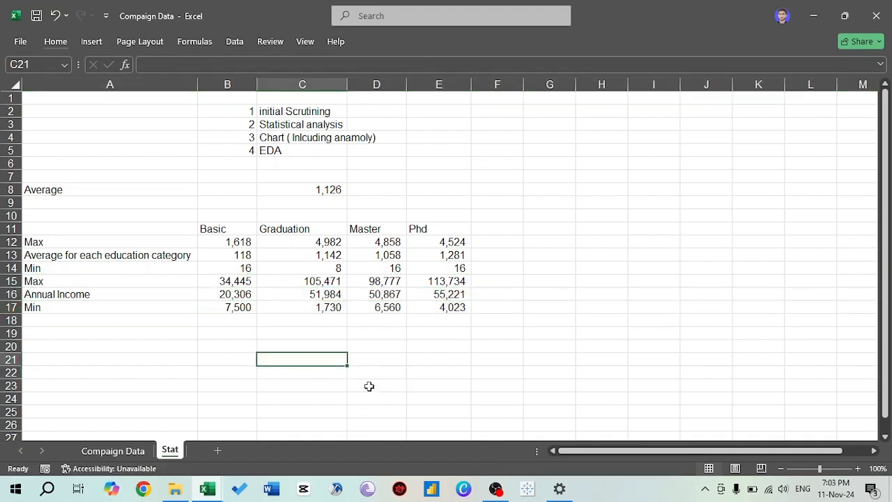
{"action": "key", "text": "Up"}
{"action": "key", "text": "Left"}
{"action": "key", "text": "Up"}
{"action": "key", "text": "Up"}
{"action": "key", "text": "Up"}
{"action": "key", "text": "Up"}
{"action": "key", "text": "Up"}
{"action": "key", "text": "Up"}
{"action": "key", "text": "Up"}
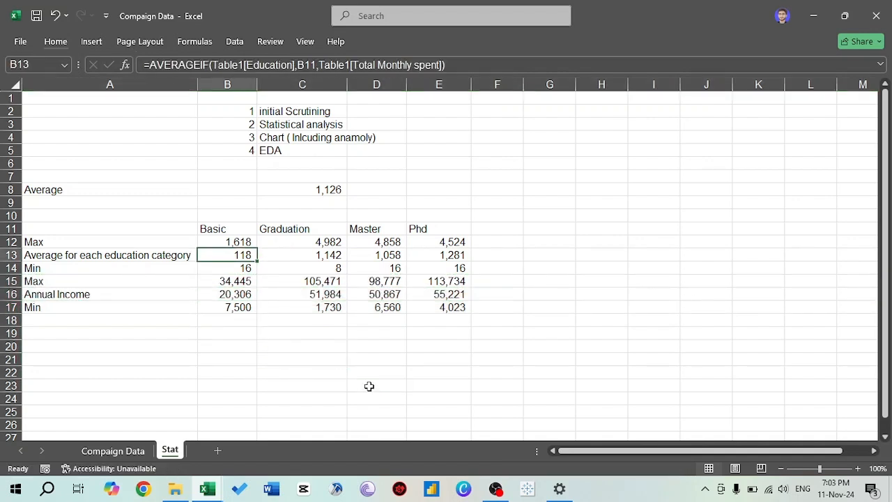
- Compare the Basic category's maximum, average and minimum monthly spending with its annual income figures in B12:B17
{"action": "key", "text": "Down"}
{"action": "key", "text": "Down"}
{"action": "key", "text": "Down"}
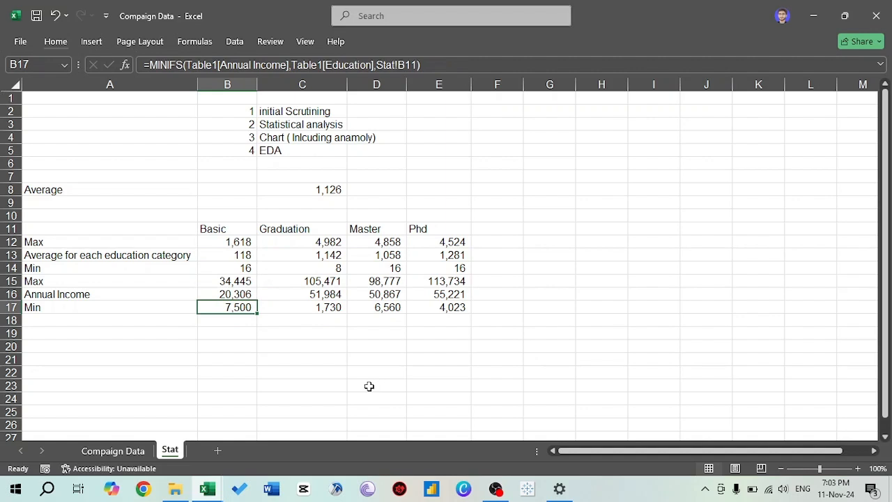
{"action": "key", "text": "Up"}
{"action": "key", "text": "Up"}
{"action": "key", "text": "Up"}
{"action": "key", "text": "Up"}
{"action": "key", "text": "Up"}
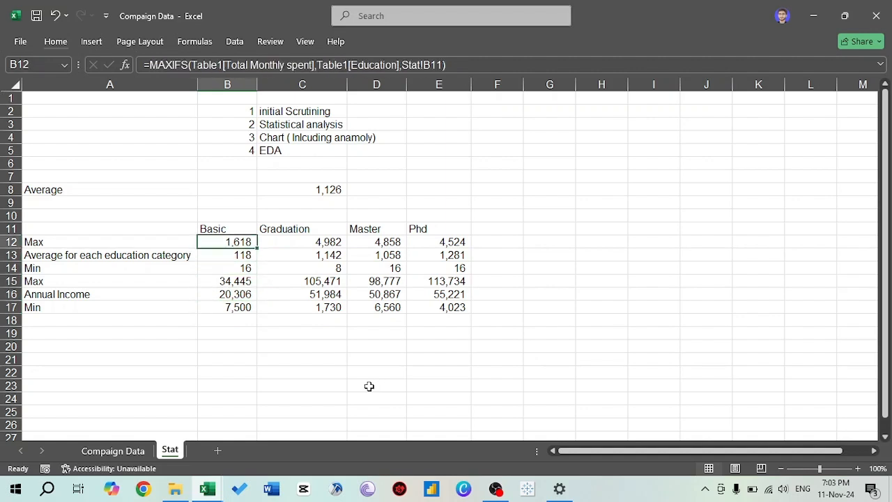
{"action": "key", "text": "Up"}
{"action": "key", "text": "Down"}
{"action": "key", "text": "Down"}
{"action": "key", "text": "Down"}
{"action": "key", "text": "Down"}
{"action": "key", "text": "Down"}
{"action": "key", "text": "Down"}
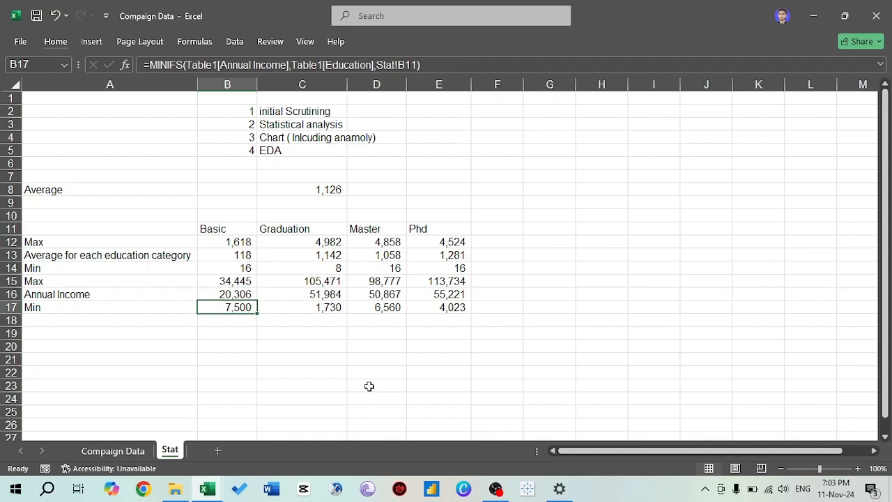
{"action": "key", "text": "Up"}
{"action": "key", "text": "Up"}
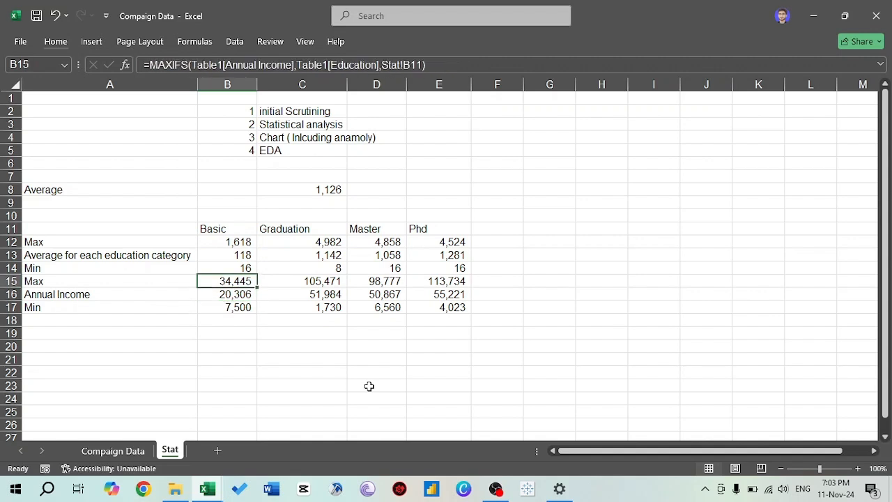
- Examine the monthly spending and annual income figures of the Graduation, Master and Phd categories
{"action": "key", "text": "Right"}
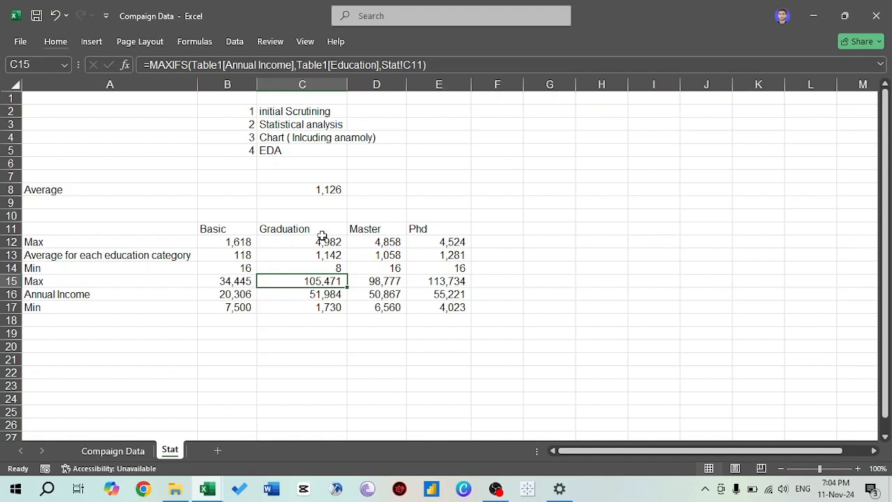
{"action": "left_click", "coordinate": [317, 245]}
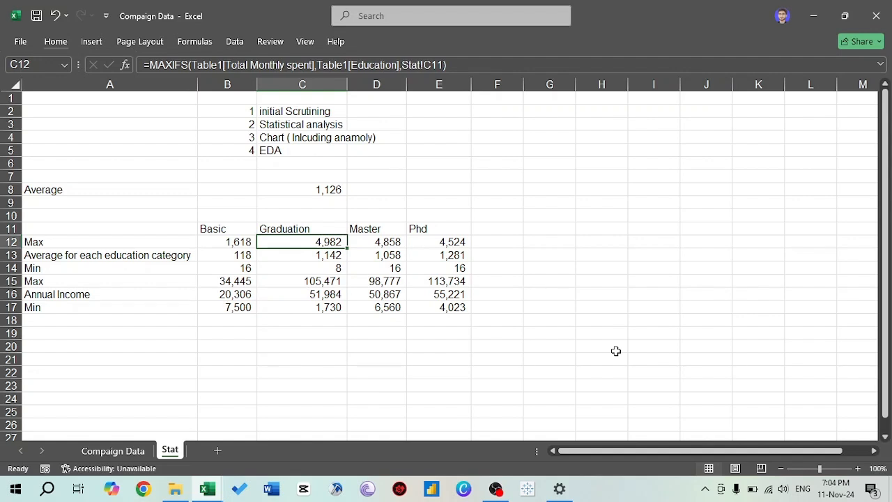
{"action": "key", "text": "Down"}
{"action": "key", "text": "Down"}
{"action": "key", "text": "Down"}
{"action": "key", "text": "Down"}
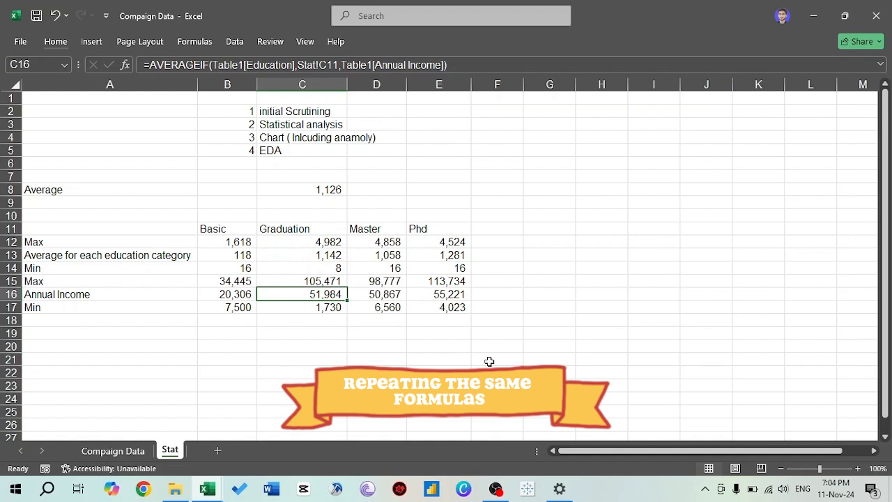
{"action": "key", "text": "Right"}
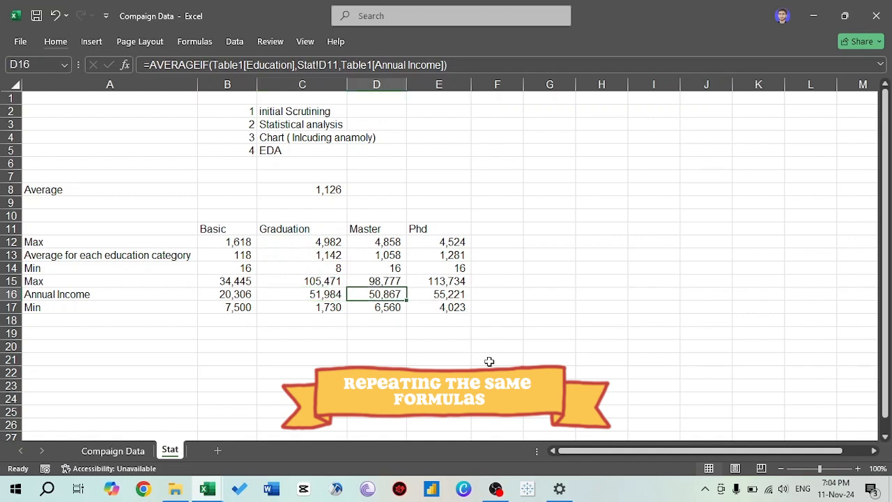
{"action": "key", "text": "Up"}
{"action": "key", "text": "Right"}
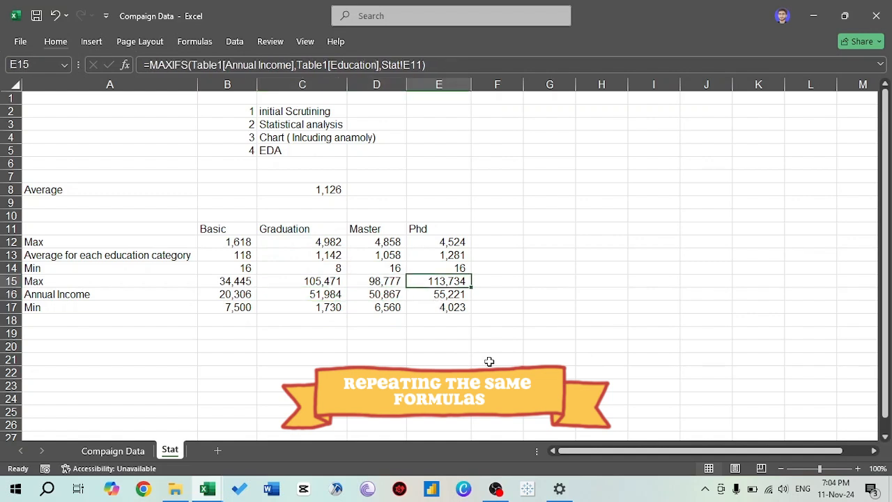
{"action": "left_click", "coordinate": [455, 242]}
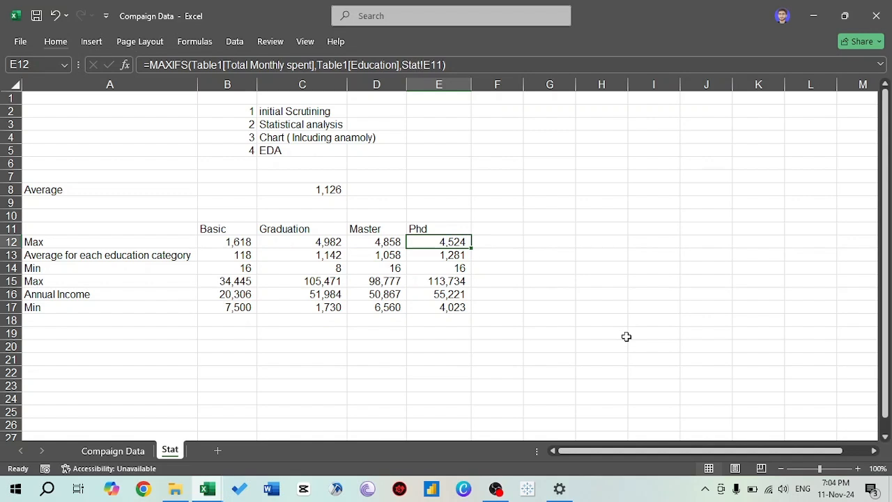
{"action": "key", "text": "Down"}
{"action": "key", "text": "Down"}
{"action": "key", "text": "Down"}
{"action": "key", "text": "Down"}
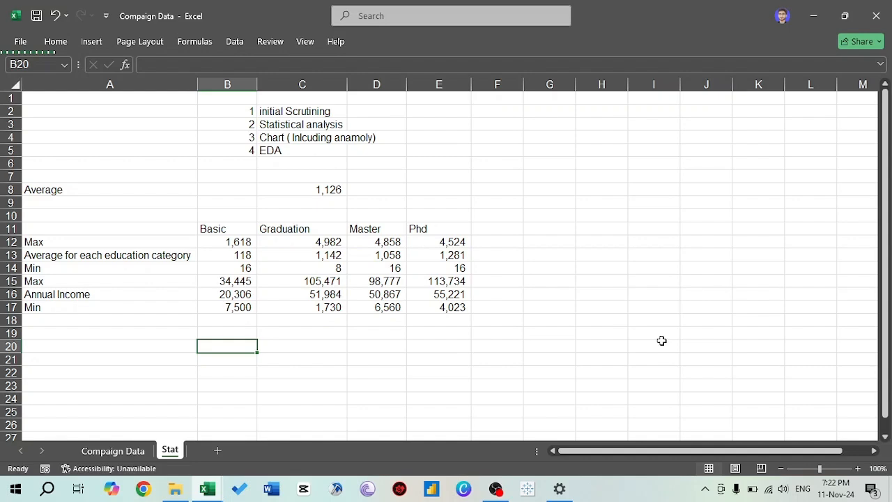
- Check which distinct values the Compaign result column offers for filtering on the Compaign Data sheet, leaving the filter unchanged
{"action": "key", "text": "Left"}
{"action": "key", "text": "ctrl+Page_Up"}
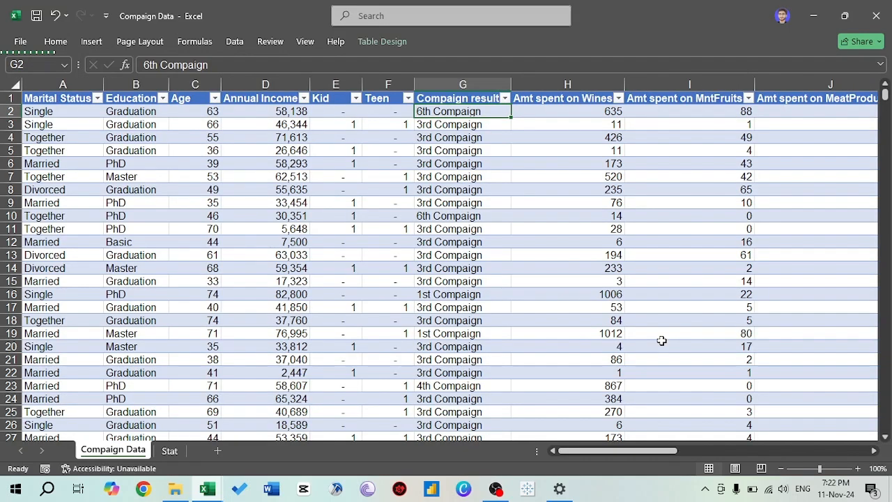
{"action": "key", "text": "Up"}
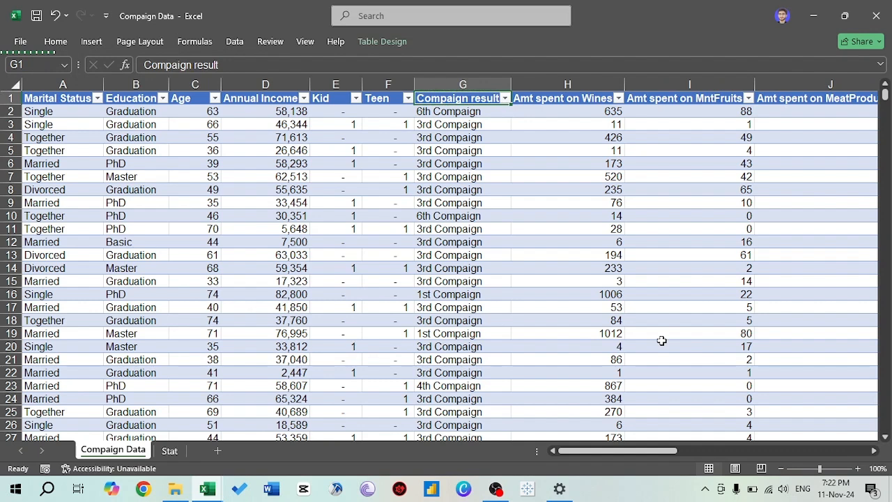
{"action": "key", "text": "alt+Down"}
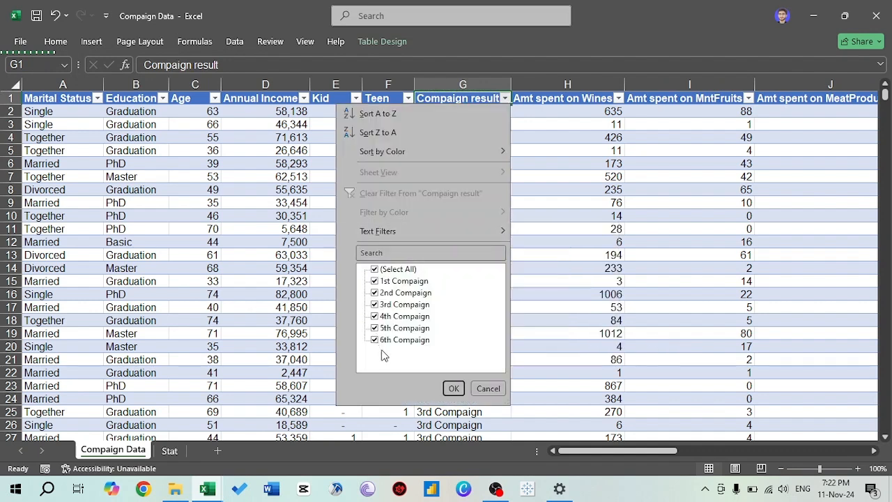
{"action": "key", "text": "Escape"}
{"action": "key", "text": "ctrl+Page_Down"}
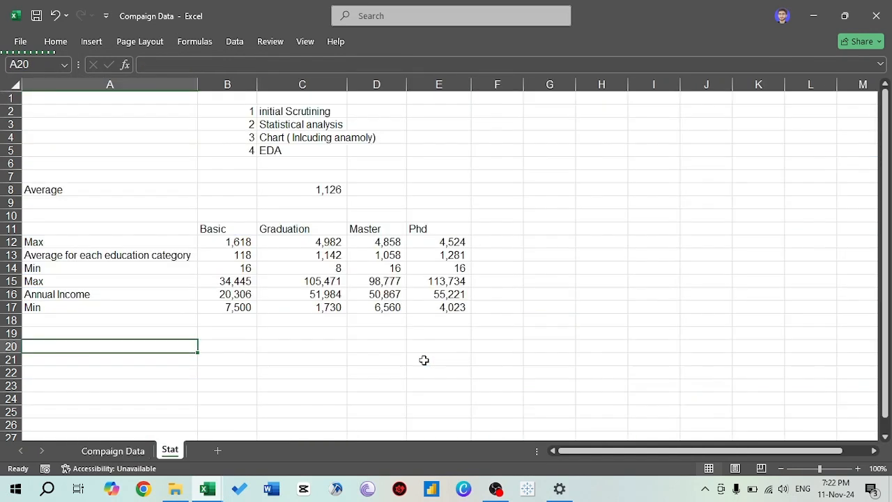
- Enter a UNIQUE formula in A20 of the Stat sheet that lists the distinct values of Table1's Compaign result column
{"action": "type", "text": "="}
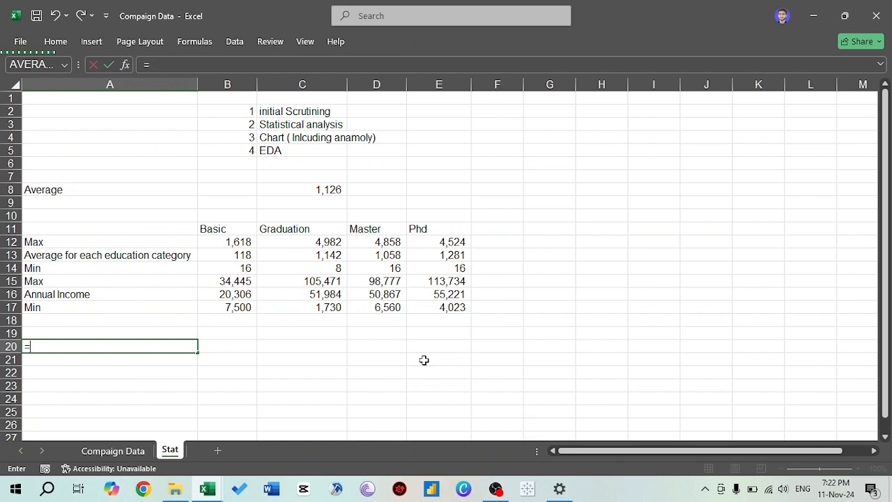
{"action": "type", "text": "uni"}
{"action": "key", "text": "Down"}
{"action": "key", "text": "Down"}
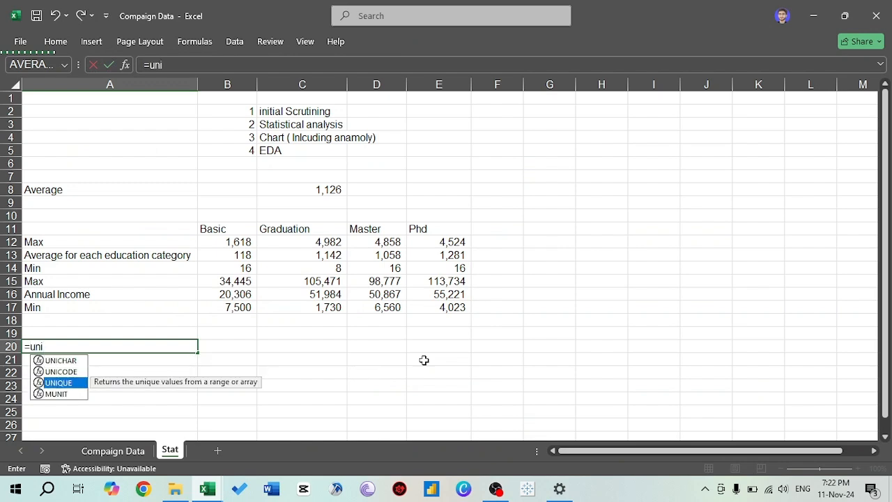
{"action": "key", "text": "Tab"}
{"action": "key", "text": "ctrl+Page_Up"}
{"action": "left_click", "coordinate": [472, 142]}
{"action": "key", "text": "Up"}
{"action": "key", "text": "Up"}
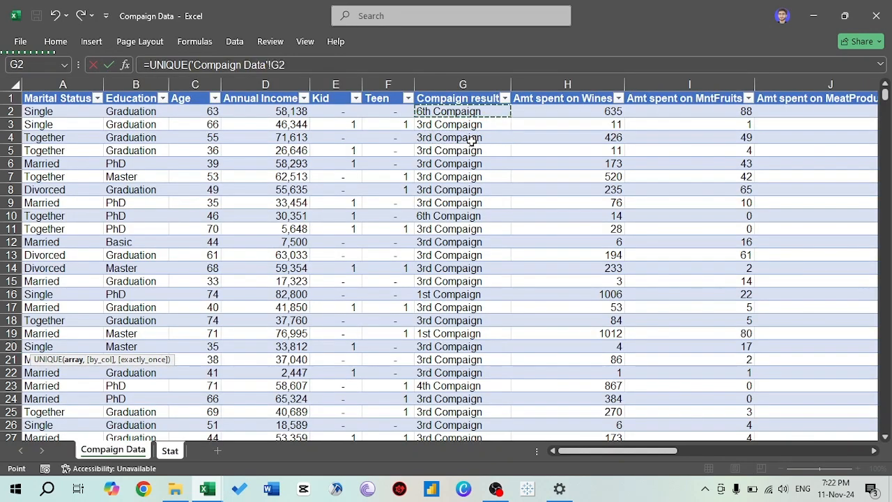
{"action": "key", "text": "ctrl+shift+Down"}
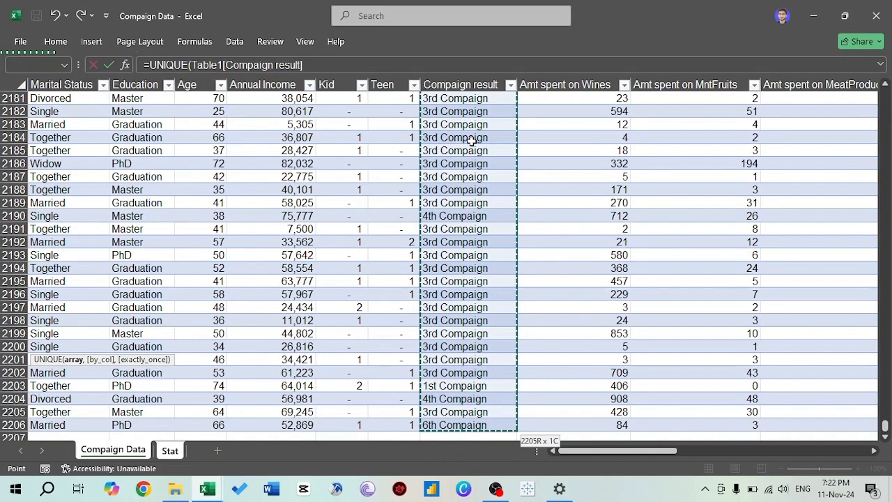
{"action": "key", "text": "Return"}
{"action": "key", "text": "Up"}
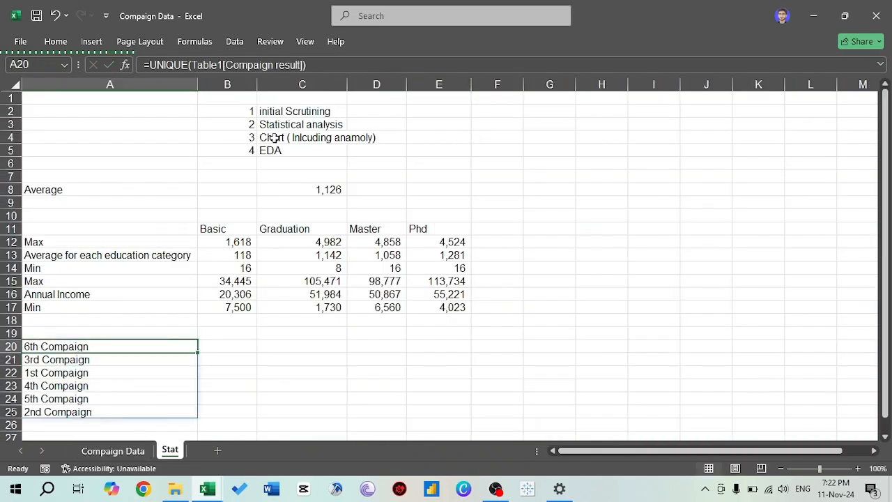
- Wrap the UNIQUE formula in A20 in SORT with sort order 1, skipping the sort index, to list the campaigns in ascending order
{"action": "left_click", "coordinate": [145, 64]}
{"action": "type", "text": "sort"}
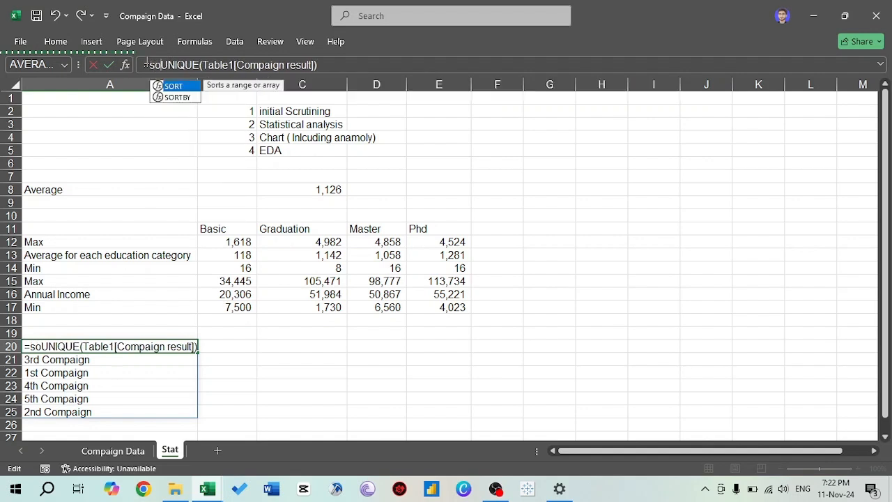
{"action": "key", "text": "Tab"}
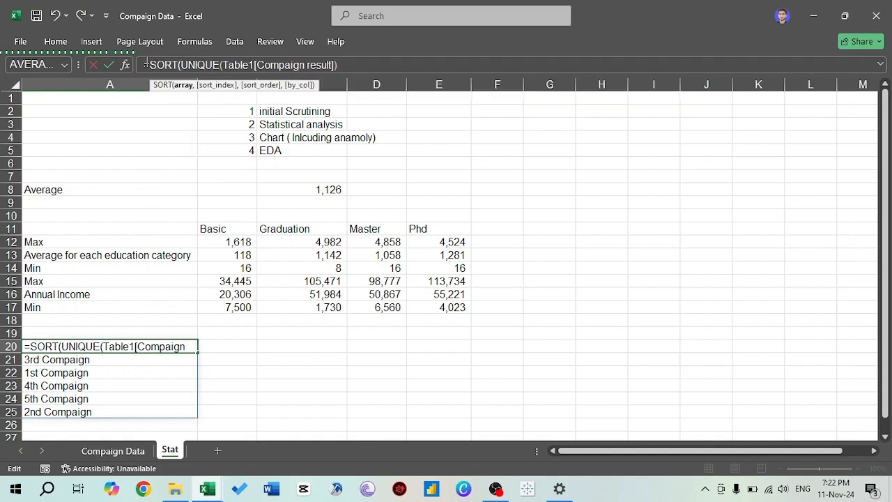
{"action": "key", "text": "Right"}
{"action": "key", "text": "Right"}
{"action": "key", "text": "Right"}
{"action": "key", "text": "Right"}
{"action": "key", "text": "Right"}
{"action": "key", "text": "Right"}
{"action": "key", "text": "Right"}
{"action": "key", "text": "Right"}
{"action": "key", "text": "Right"}
{"action": "key", "text": "Right"}
{"action": "key", "text": "Right"}
{"action": "key", "text": "Right"}
{"action": "key", "text": "Right"}
{"action": "key", "text": "Right"}
{"action": "key", "text": "Right"}
{"action": "key", "text": "Right"}
{"action": "key", "text": "Right"}
{"action": "key", "text": "Right"}
{"action": "key", "text": "Right"}
{"action": "key", "text": "Right"}
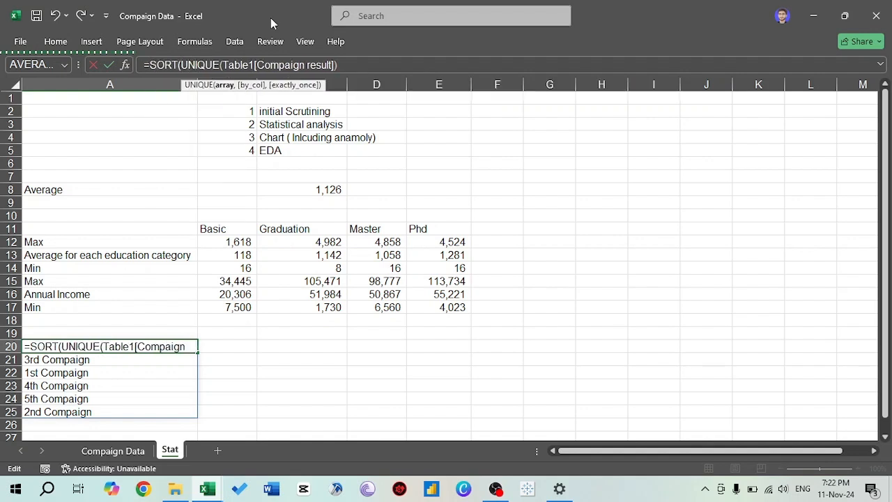
{"action": "type", "text": ",,"}
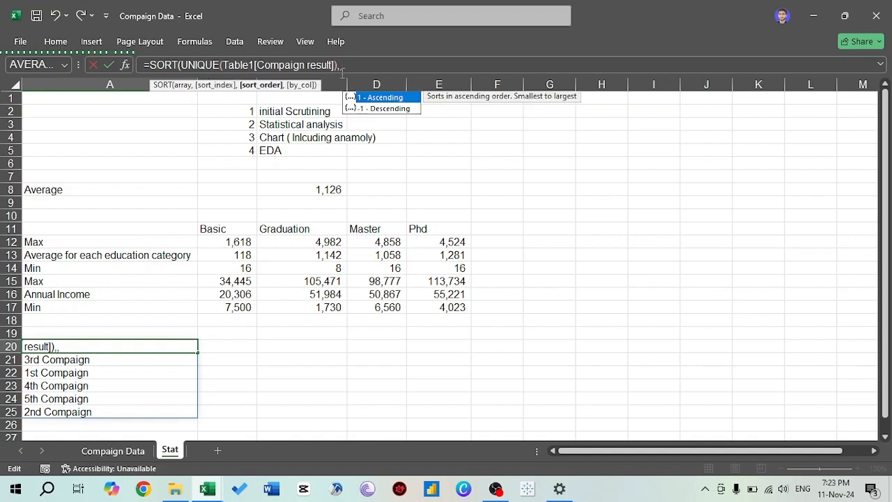
{"action": "type", "text": "1"}
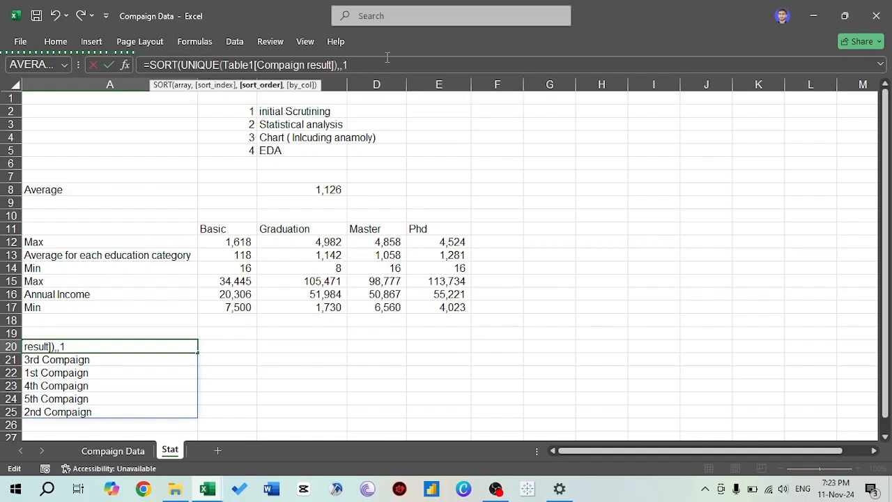
{"action": "key", "text": "Return"}
{"action": "key", "text": "Return"}
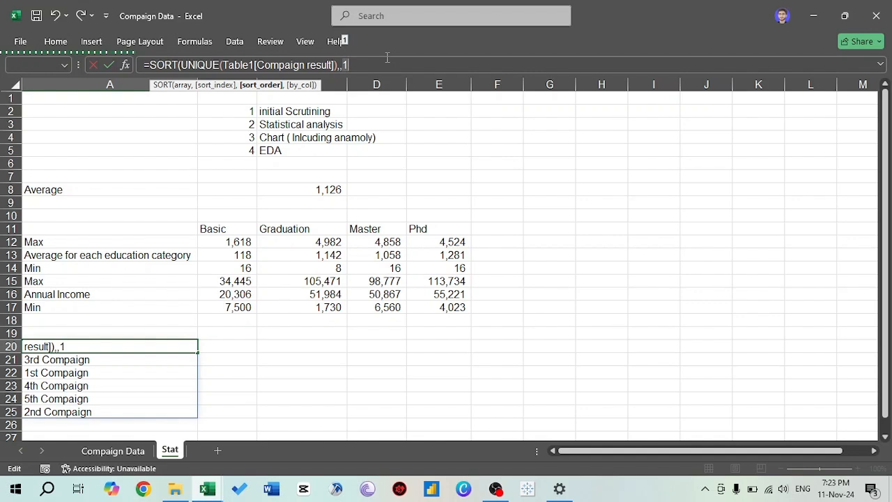
{"action": "type", "text": ")"}
{"action": "key", "text": "Return"}
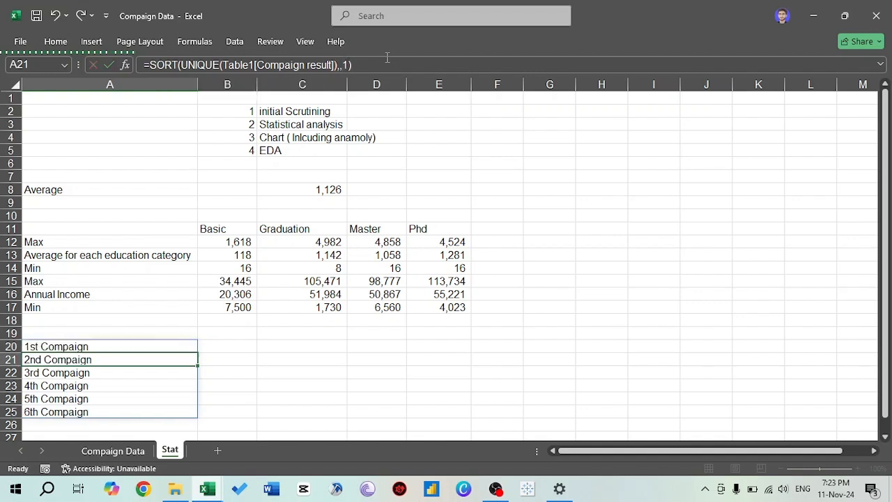
{"action": "key", "text": "Up"}
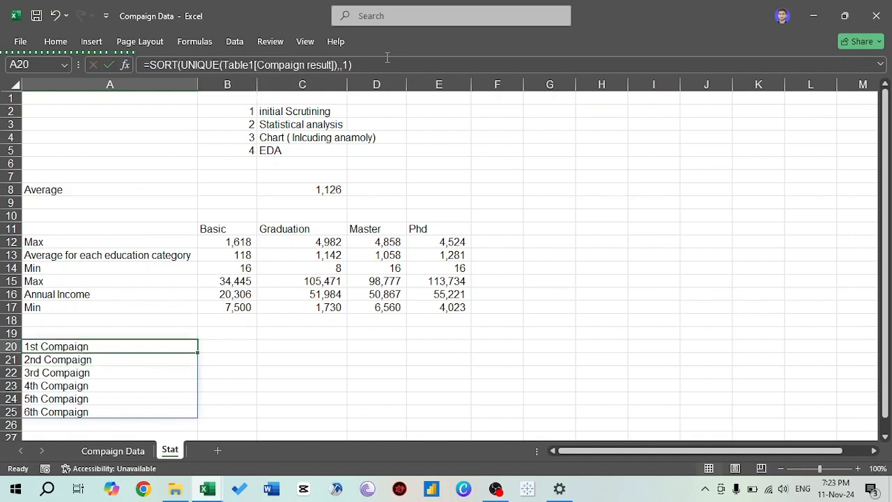
{"action": "key", "text": "Down"}
{"action": "key", "text": "Down"}
{"action": "key", "text": "Up"}
{"action": "key", "text": "Up"}
- Start a COUNTIF formula in B20 of the Stat sheet with Table1's Compaign result column as its range
{"action": "key", "text": "Right"}
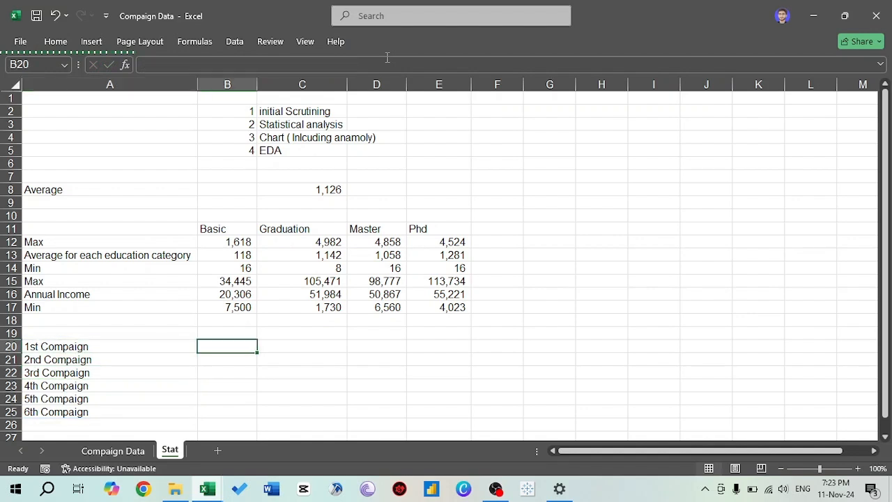
{"action": "type", "text": "=count"}
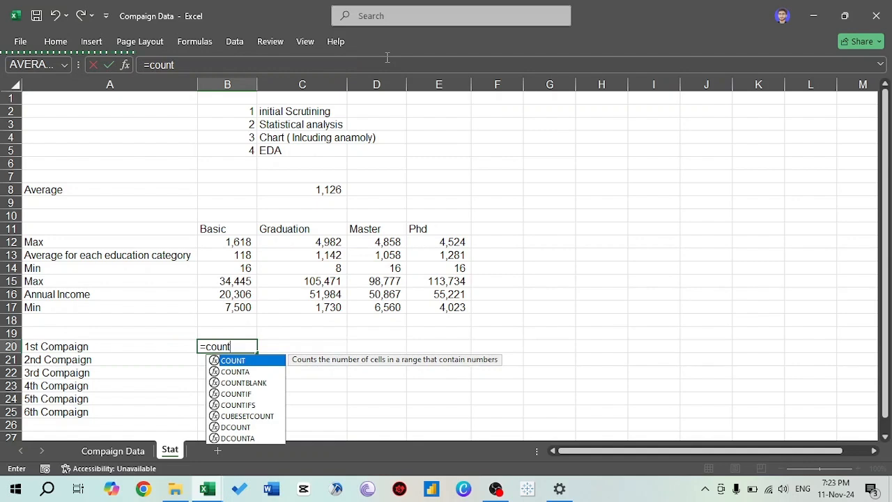
{"action": "key", "text": "Down"}
{"action": "key", "text": "Down"}
{"action": "key", "text": "Down"}
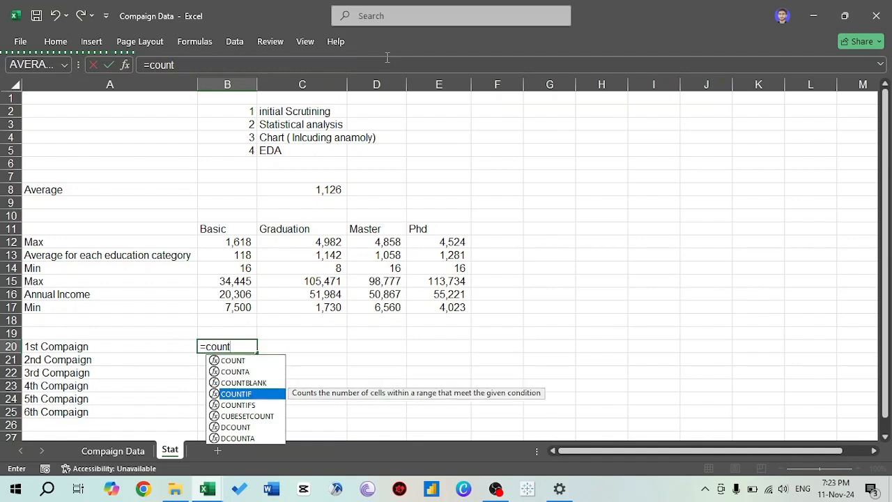
{"action": "key", "text": "Tab"}
{"action": "key", "text": "ctrl+Page_Up"}
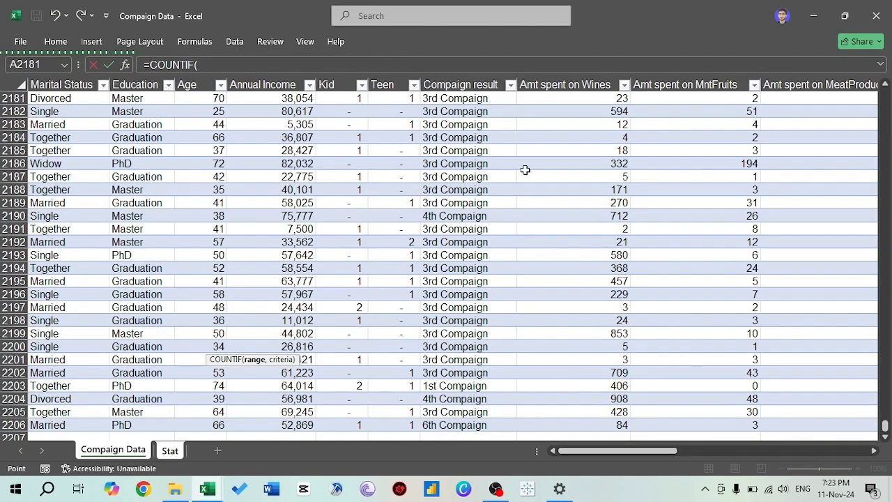
{"action": "left_click", "coordinate": [491, 188]}
{"action": "key", "text": "ctrl+Up"}
{"action": "key", "text": "Down"}
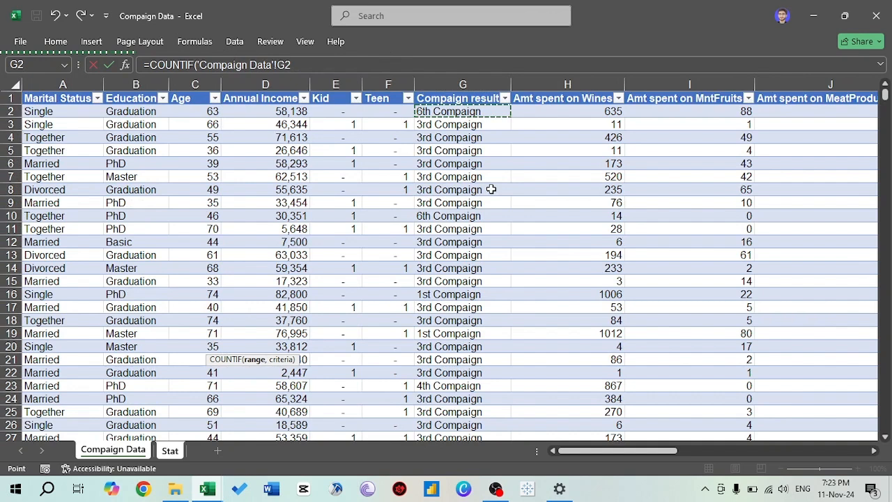
{"action": "key", "text": "ctrl+shift+Down"}
{"action": "type", "text": ","}
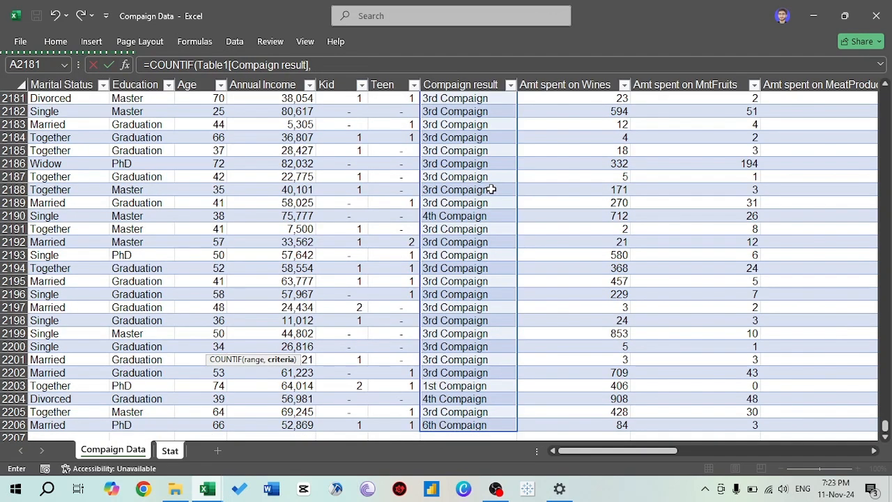
- Complete the COUNTIF formula in B20 with the campaign name in A20 as its criterion
{"action": "key", "text": "ctrl+Page_Up"}
{"action": "key", "text": "ctrl+Page_Down"}
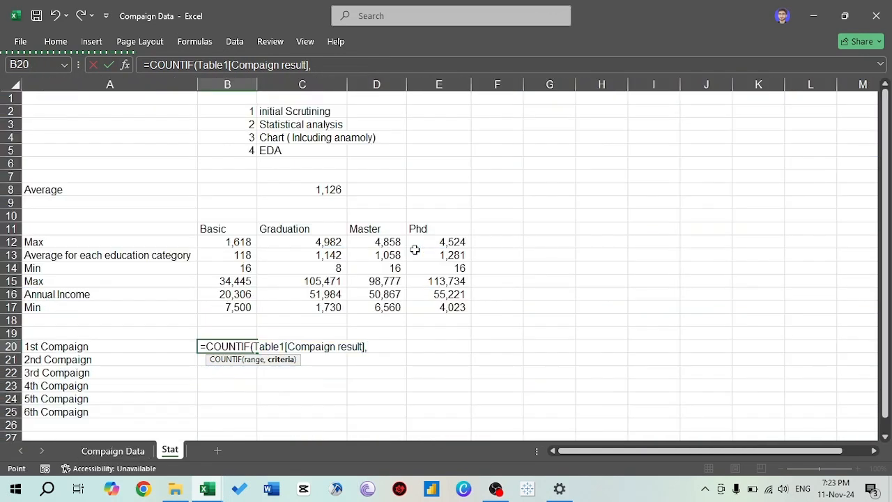
{"action": "left_click", "coordinate": [100, 346]}
{"action": "key", "text": "Return"}
- Fill the COUNTIF formula from B20 down to B25 to count the records of all six campaigns
{"action": "key", "text": "Up"}
{"action": "key", "text": "shift+Down"}
{"action": "key", "text": "shift+Down"}
{"action": "key", "text": "shift+Down"}
{"action": "key", "text": "shift+Down"}
{"action": "key", "text": "shift+Down"}
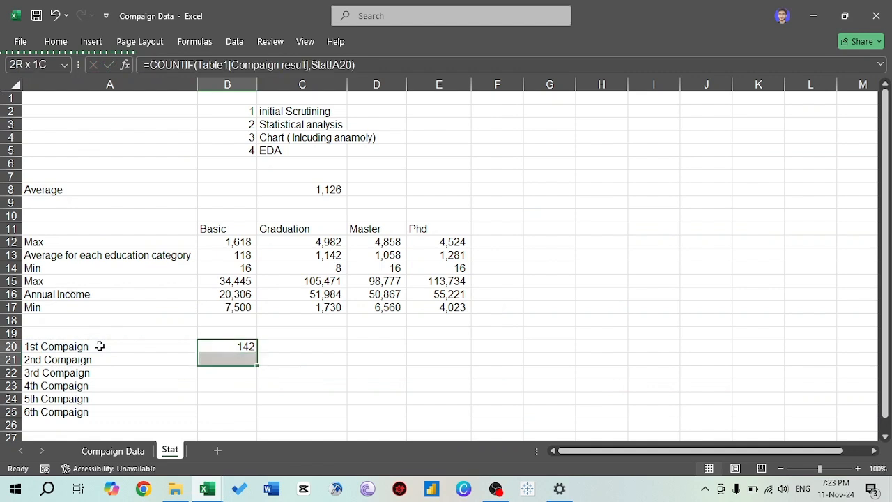
{"action": "key", "text": "ctrl+d"}
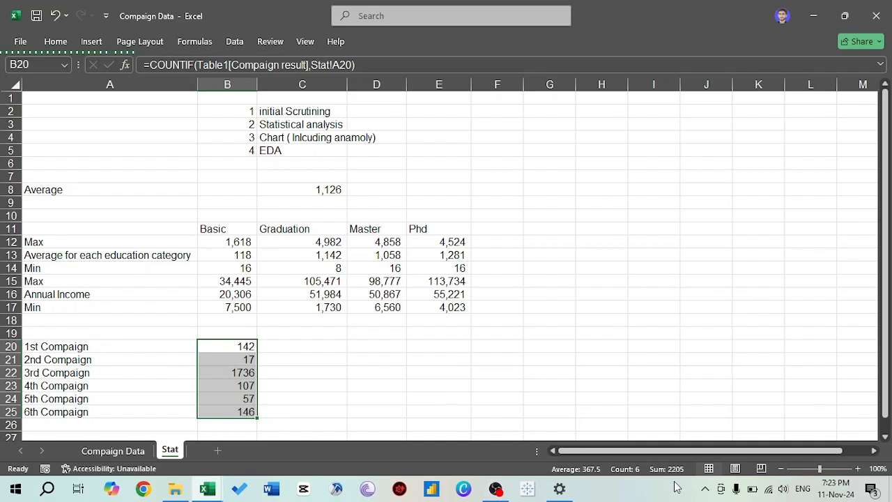
{"action": "left_click", "coordinate": [263, 383]}
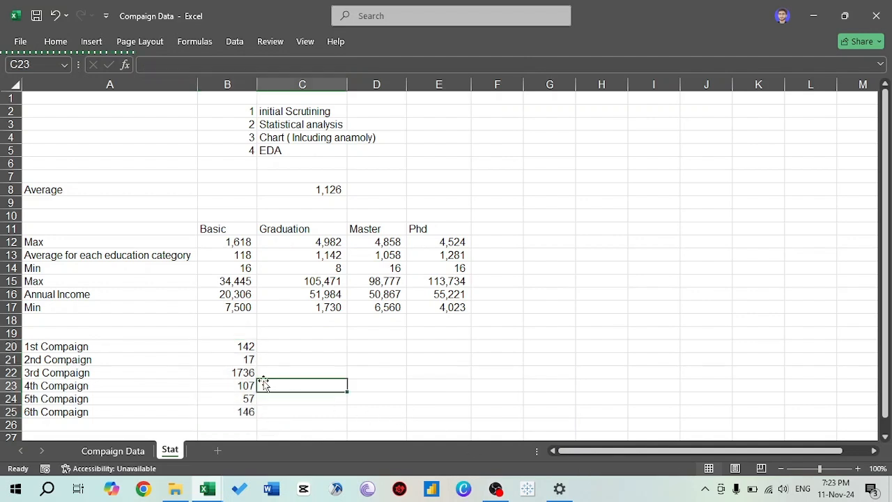
{"action": "key", "text": "Left"}
{"action": "key", "text": "Up"}
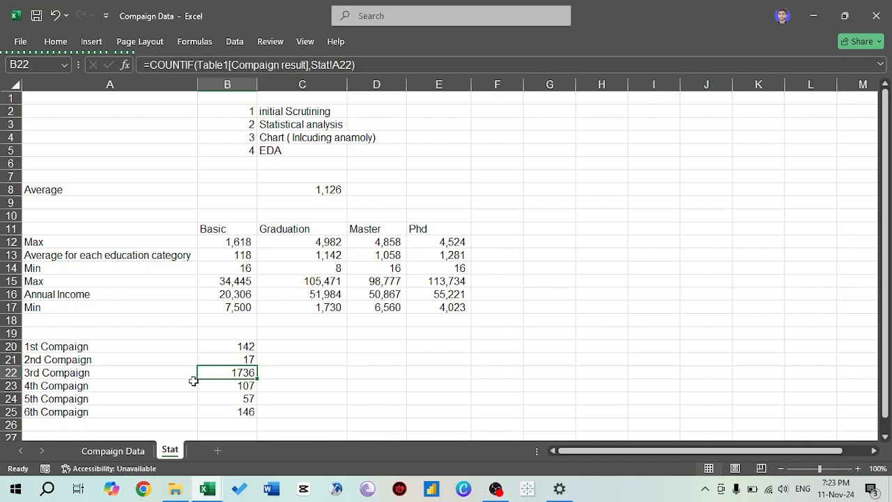
- Start a SUMIF formula in C20 with Table1's Compaign result column as range and A20 as criterion
{"action": "key", "text": "Up"}
{"action": "key", "text": "Up"}
{"action": "key", "text": "Right"}
{"action": "type", "text": "=sum"}
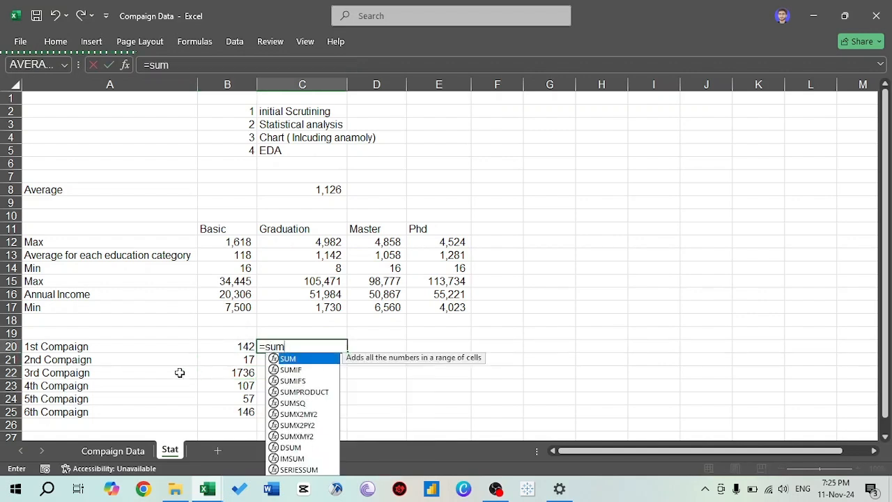
{"action": "key", "text": "Down"}
{"action": "key", "text": "Down"}
{"action": "key", "text": "Up"}
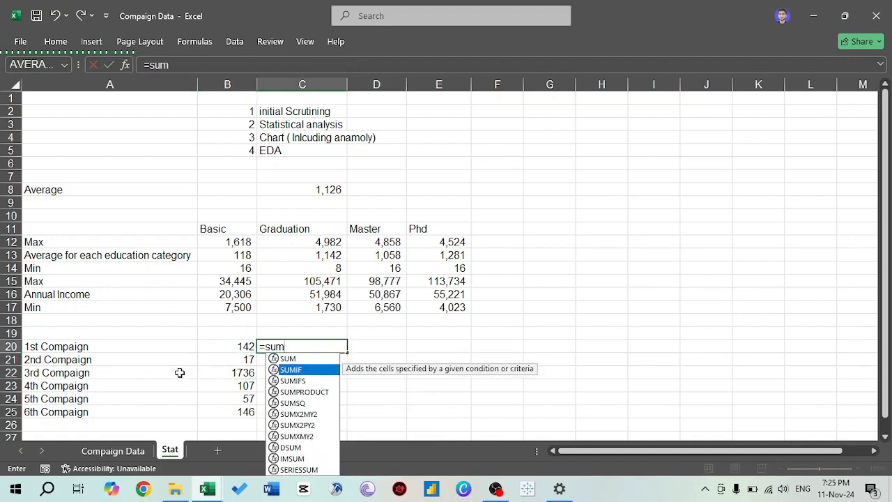
{"action": "key", "text": "Tab"}
{"action": "key", "text": "ctrl+Page_Up"}
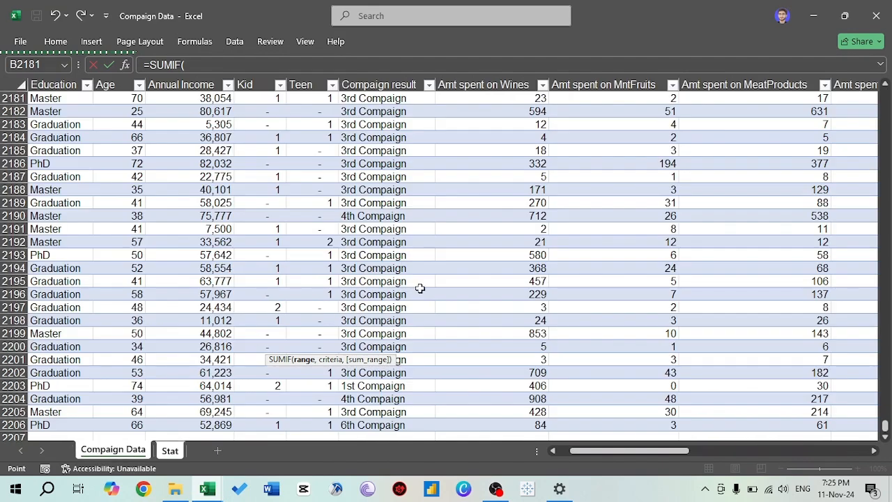
{"action": "left_click", "coordinate": [390, 292]}
{"action": "key", "text": "ctrl+Up"}
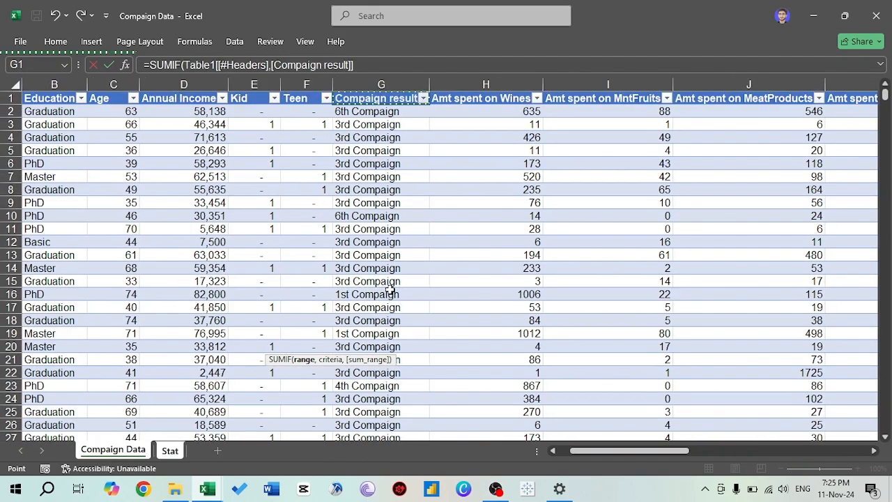
{"action": "key", "text": "Down"}
{"action": "key", "text": "ctrl+shift+Down"}
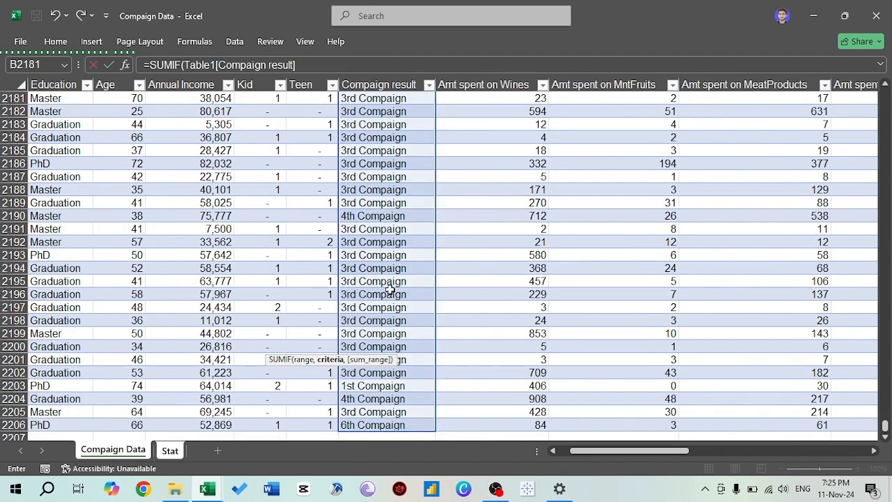
{"action": "type", "text": ","}
{"action": "left_click", "coordinate": [112, 346]}
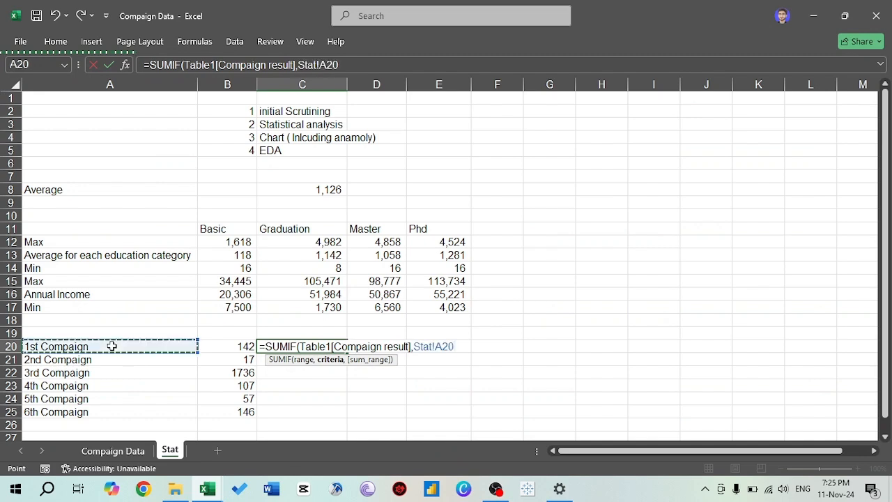
{"action": "type", "text": ","}
- Complete the SUMIF formula in C20 with Table1's Total Monthly spent column as its sum range
{"action": "key", "text": "ctrl+Page_Up"}
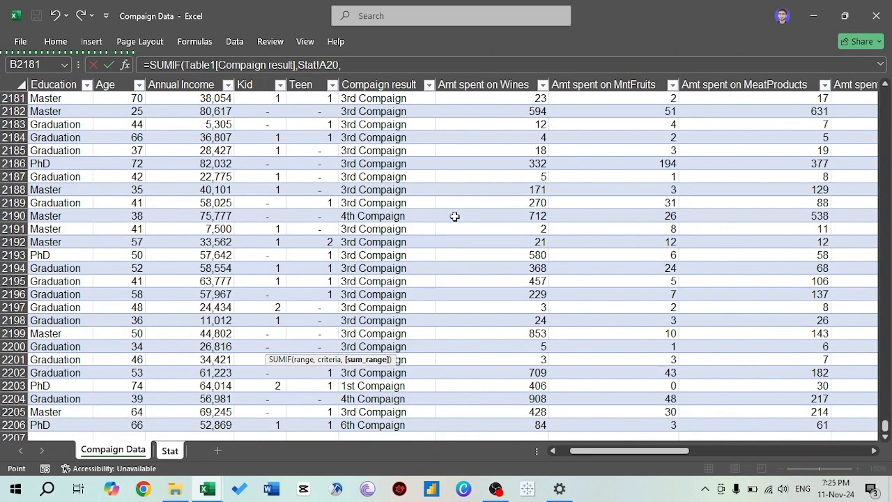
{"action": "left_click", "coordinate": [491, 203]}
{"action": "key", "text": "Up"}
{"action": "key", "text": "ctrl+Up"}
{"action": "key", "text": "Down"}
{"action": "key", "text": "ctrl+Right"}
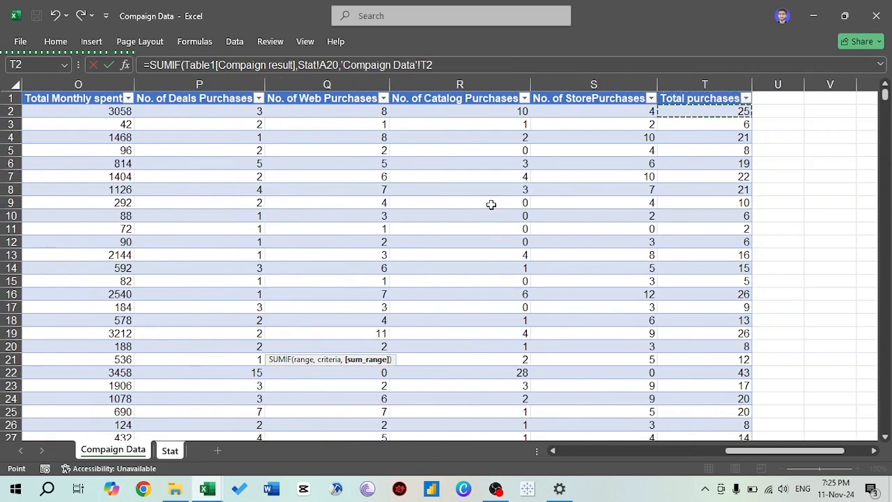
{"action": "key", "text": "Left"}
{"action": "key", "text": "Left"}
{"action": "key", "text": "Left"}
{"action": "key", "text": "Left"}
{"action": "key", "text": "Left"}
{"action": "key", "text": "ctrl+shift+Down"}
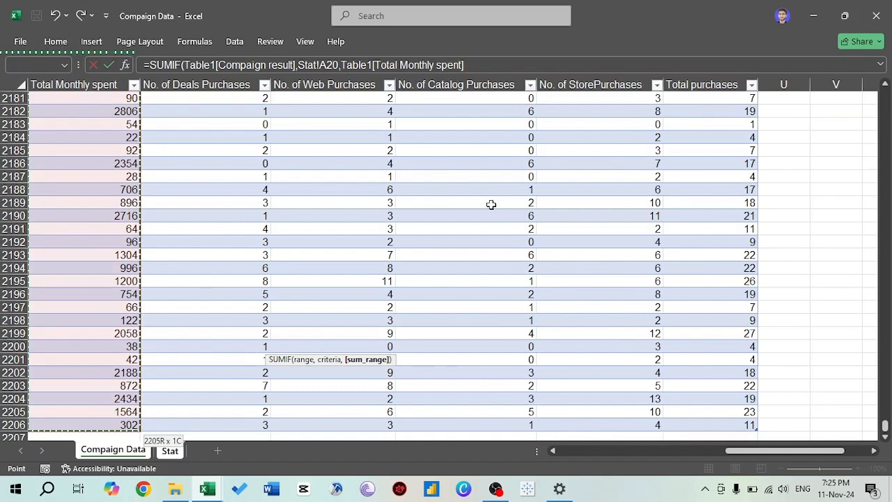
{"action": "key", "text": "Return"}
- Fill the SUMIF formula from C20 down to C25 to total the monthly spending of every campaign
{"action": "key", "text": "Up"}
{"action": "key", "text": "shift+Down"}
{"action": "key", "text": "shift+Down"}
{"action": "key", "text": "shift+Down"}
{"action": "key", "text": "shift+Down"}
{"action": "key", "text": "shift+Down"}
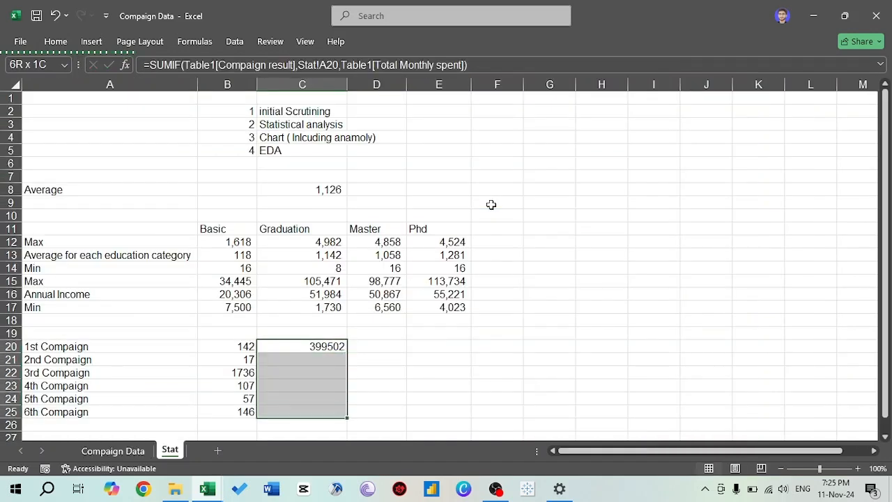
{"action": "key", "text": "ctrl+d"}
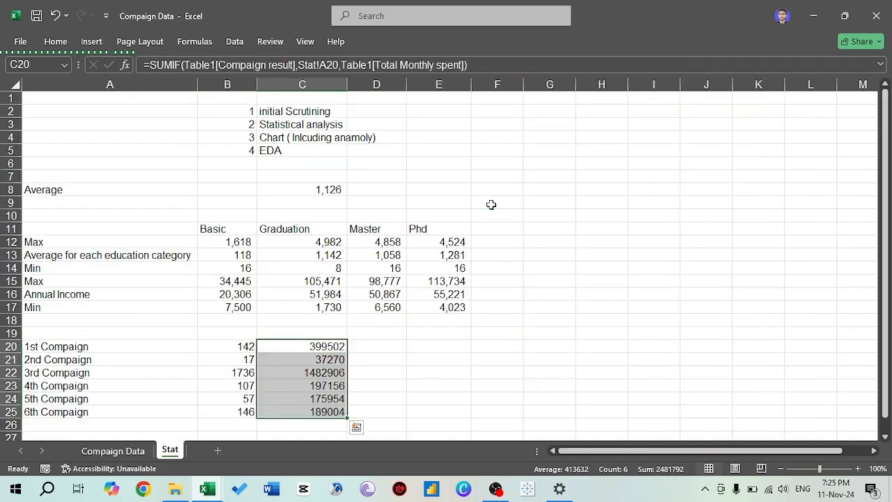
- Format the spending totals in C20:C25 with thousands separators and no decimal places
{"action": "key", "text": "alt+h"}
{"action": "key", "text": "k"}
{"action": "key", "text": "alt+h"}
{"action": "key", "text": "9"}
{"action": "key", "text": "alt+h"}
{"action": "key", "text": "9"}
{"action": "key", "text": "Down"}
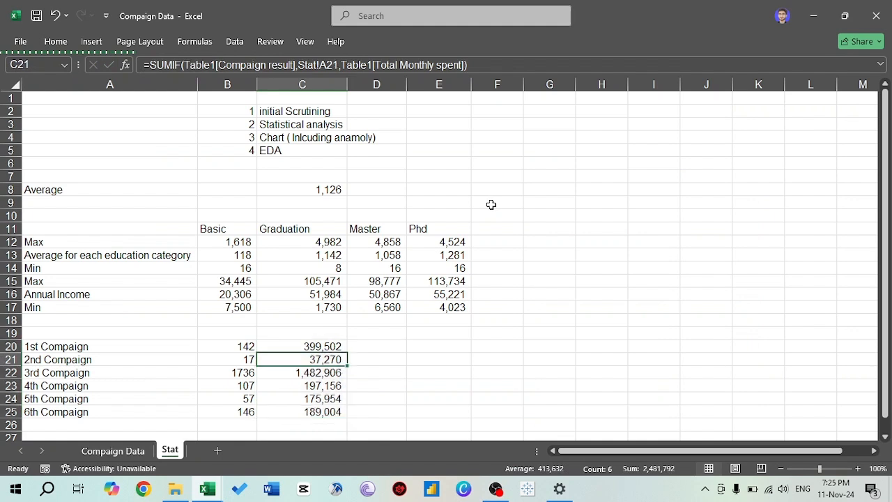
{"action": "key", "text": "Down"}
{"action": "key", "text": "Down"}
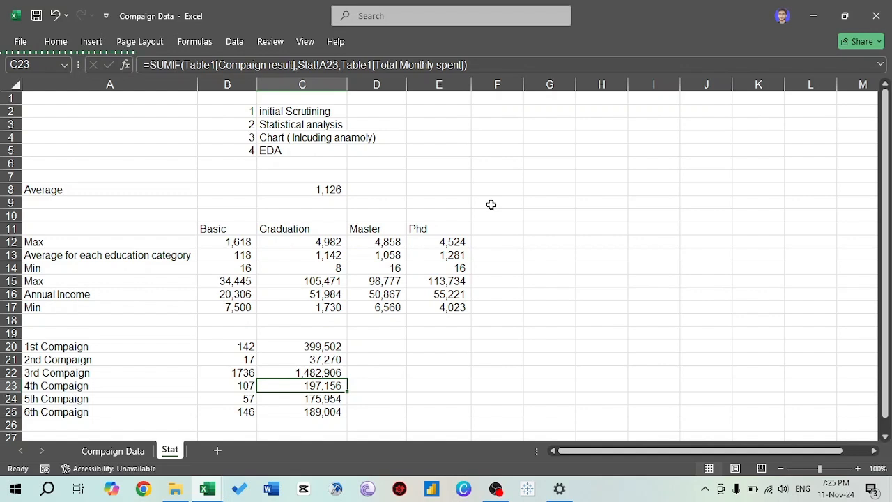
- Enter =C20/B20 in D20 to calculate the average spending per customer for the 1st campaign
{"action": "key", "text": "Up"}
{"action": "key", "text": "Up"}
{"action": "key", "text": "Up"}
{"action": "key", "text": "Right"}
{"action": "type", "text": "="}
{"action": "key", "text": "Left"}
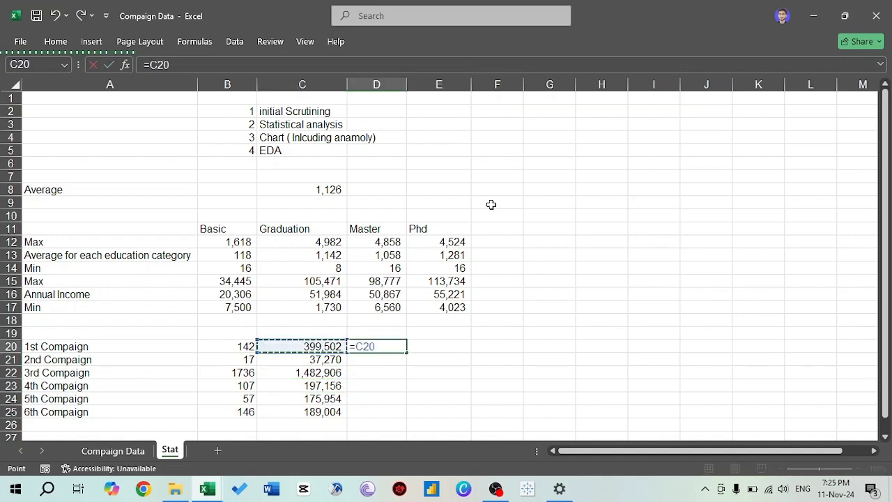
{"action": "type", "text": "/"}
{"action": "key", "text": "Left"}
{"action": "key", "text": "Left"}
{"action": "key", "text": "ctrl+Return"}
- Fill the average spending formula from D20 down to D25 for the remaining campaigns
{"action": "key", "text": "shift+Down"}
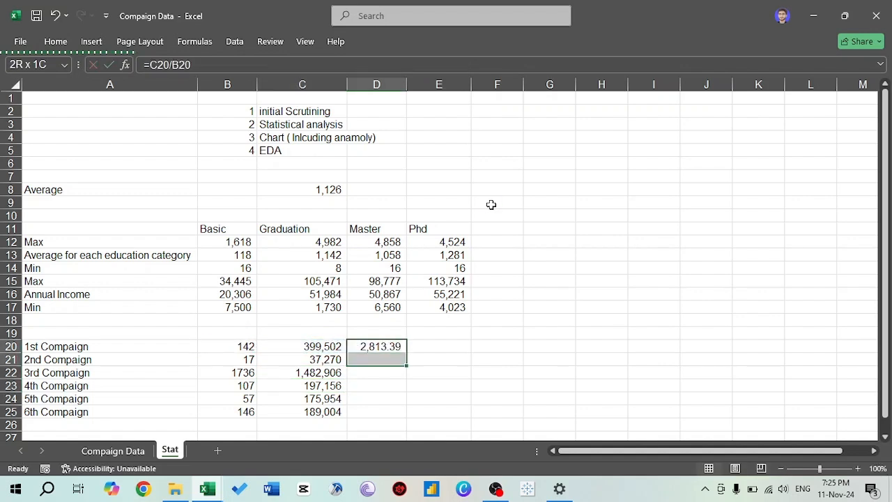
{"action": "key", "text": "shift+Down"}
{"action": "key", "text": "shift+Down"}
{"action": "key", "text": "shift+Down"}
{"action": "key", "text": "shift+Down"}
{"action": "key", "text": "ctrl+d"}
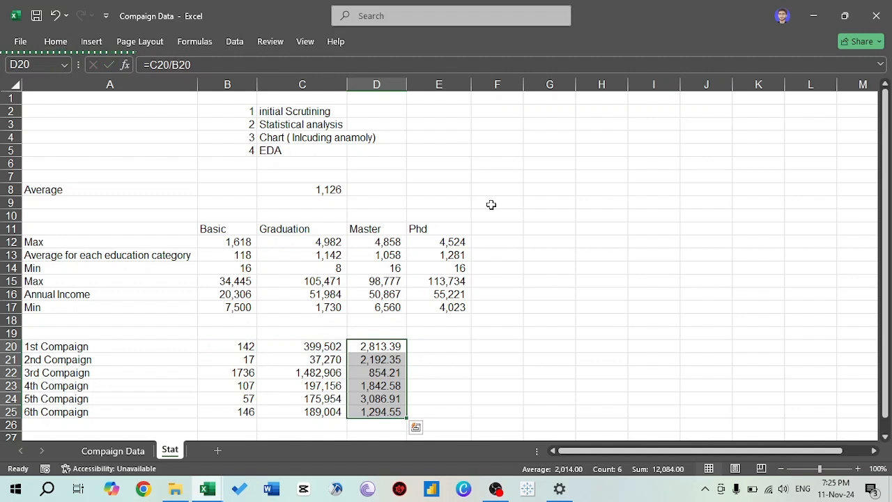
- Remove both decimal places from the average spending values in D20:D25
{"action": "key", "text": "alt+h"}
{"action": "key", "text": "9"}
{"action": "key", "text": "alt+h"}
{"action": "key", "text": "9"}
{"action": "key", "text": "Down"}
{"action": "key", "text": "Down"}
{"action": "key", "text": "Down"}
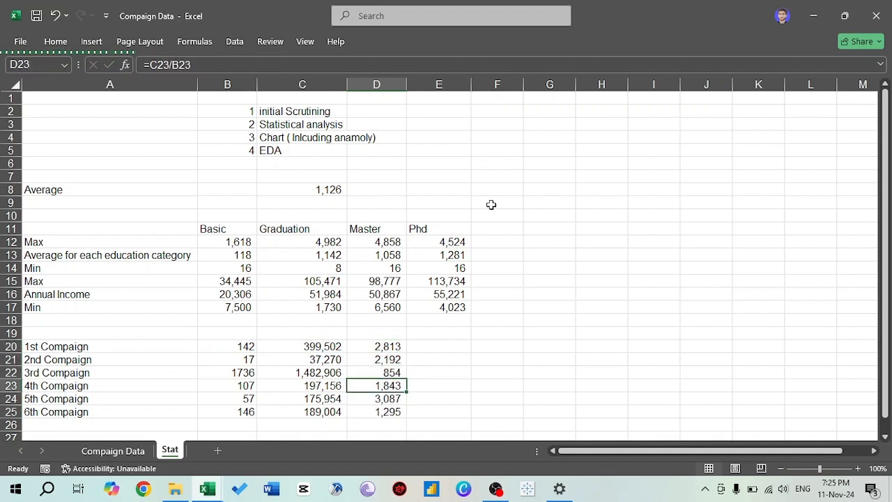
- Examine the 3rd and 5th campaign rows, comparing their response counts, total spending and average spending with the other campaigns
{"action": "key", "text": "Up"}
{"action": "key", "text": "Up"}
{"action": "key", "text": "Down"}
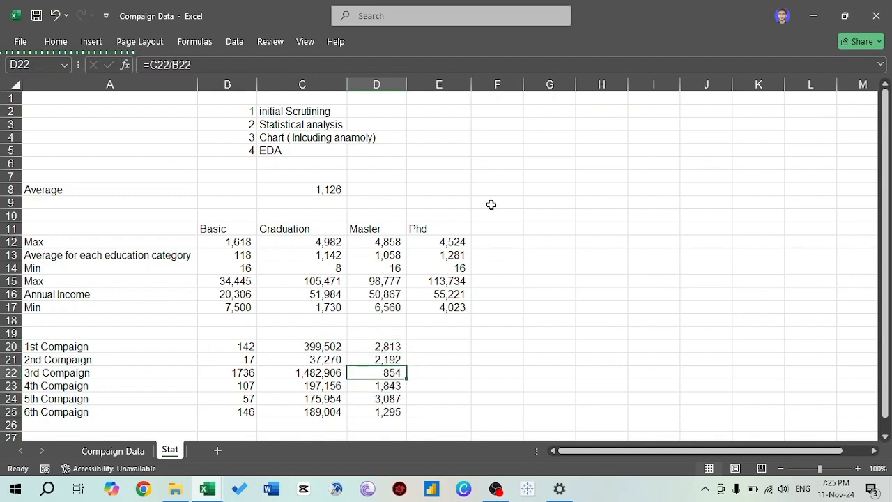
{"action": "key", "text": "shift+space"}
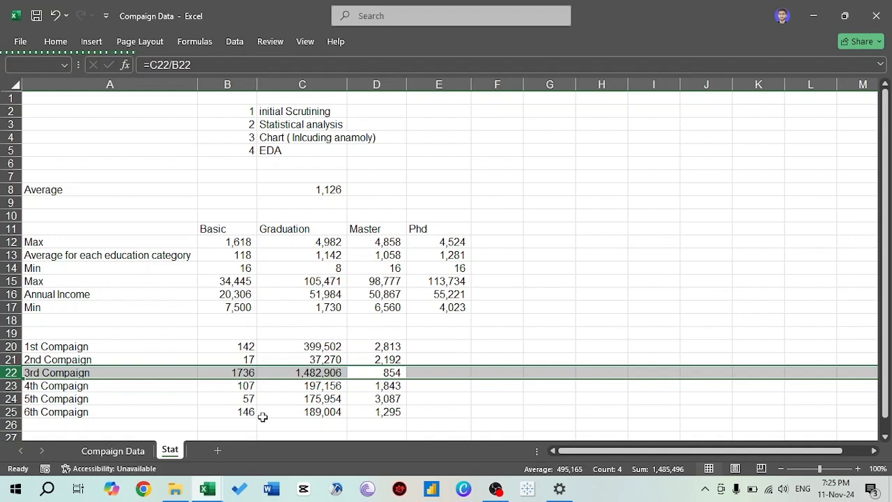
{"action": "key", "text": "Left"}
{"action": "key", "text": "Left"}
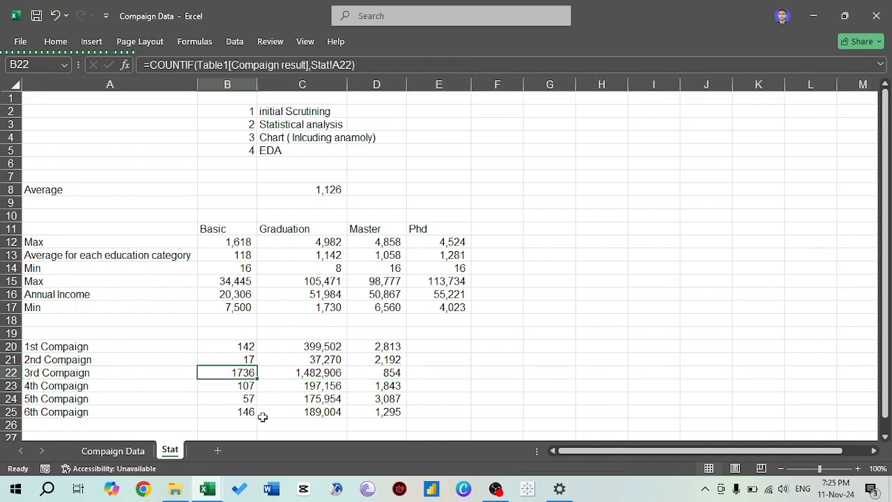
{"action": "key", "text": "Right"}
{"action": "key", "text": "Right"}
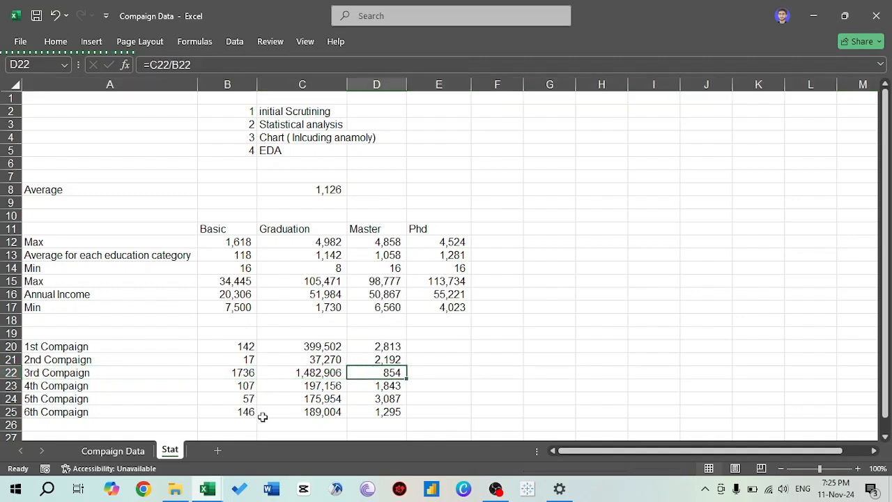
{"action": "left_click", "coordinate": [404, 403]}
{"action": "key", "text": "shift+space"}
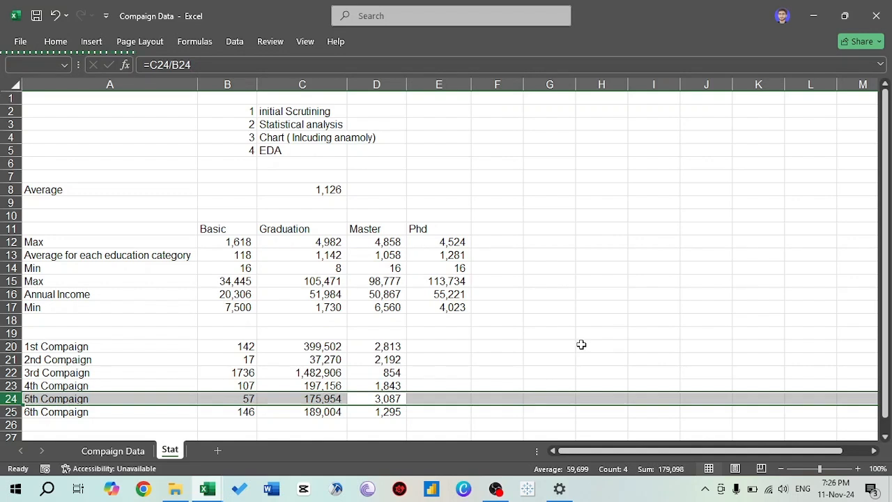
{"action": "key", "text": "Up"}
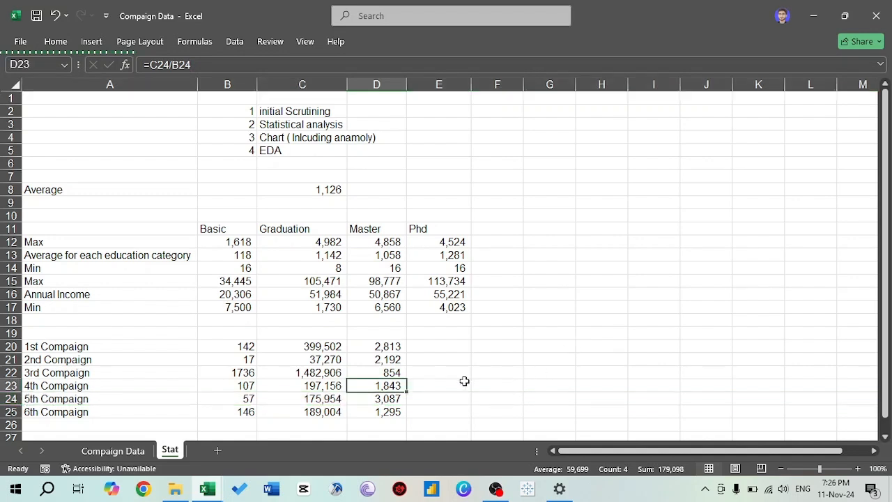
{"action": "key", "text": "Up"}
{"action": "key", "text": "Up"}
{"action": "key", "text": "Up"}
{"action": "key", "text": "Left"}
{"action": "key", "text": "Left"}
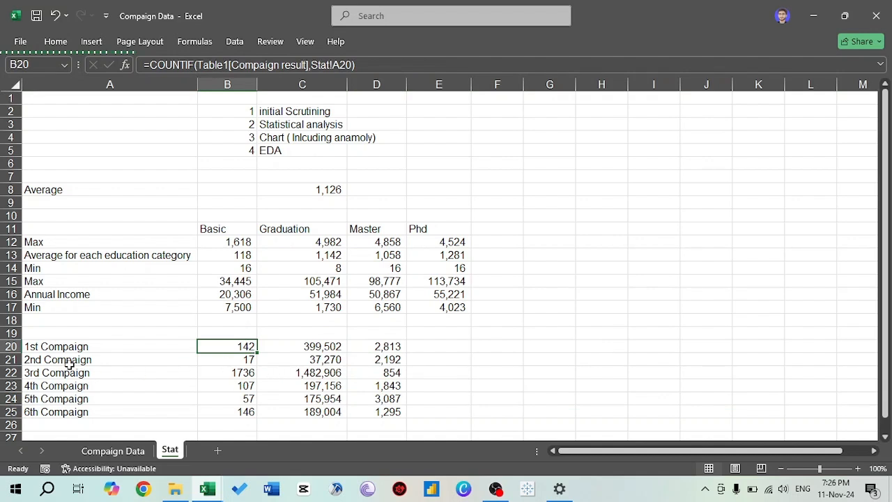
- Examine the response counts in B20:B25, comparing the 3rd, 6th and 1st campaigns with the others
{"action": "key", "text": "Down"}
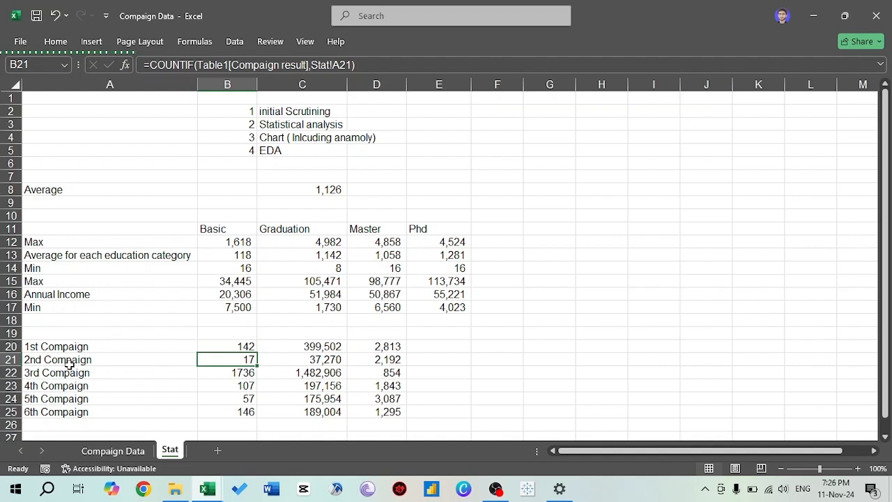
{"action": "key", "text": "Down"}
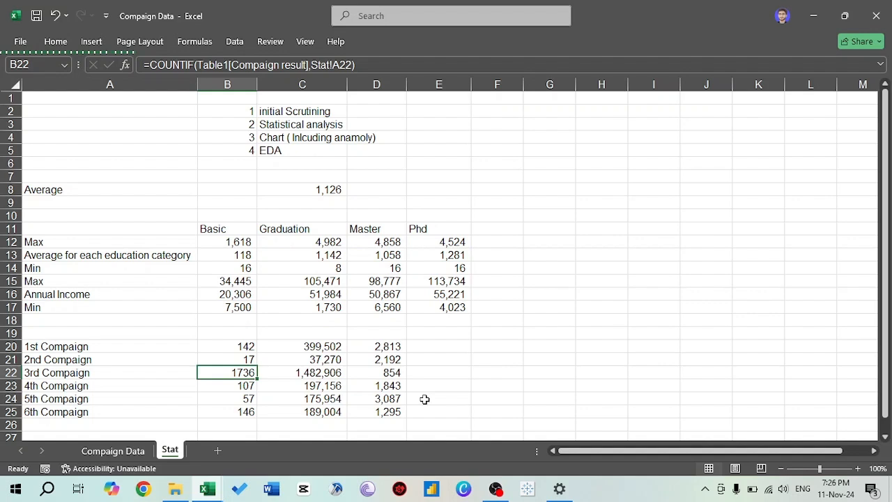
{"action": "key", "text": "Down"}
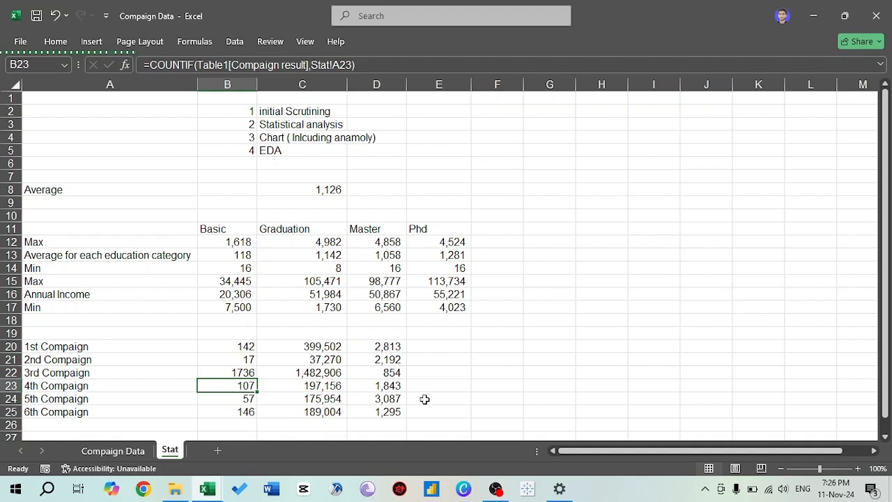
{"action": "key", "text": "Down"}
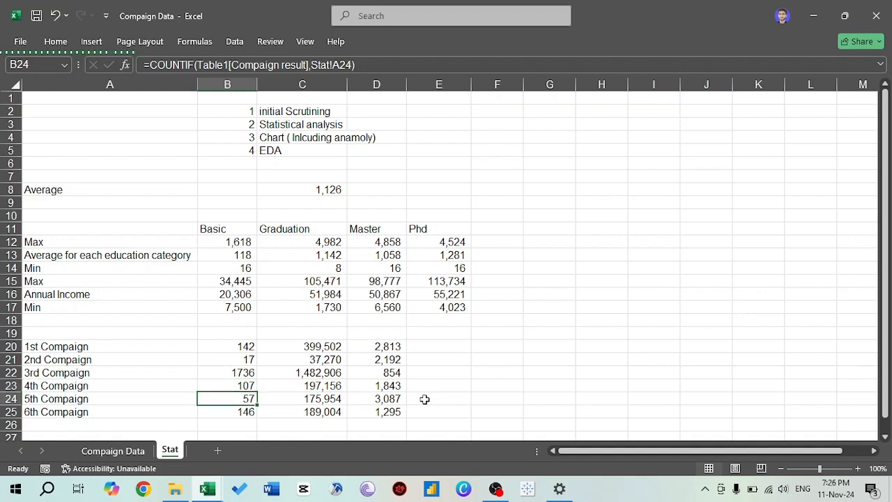
{"action": "key", "text": "Down"}
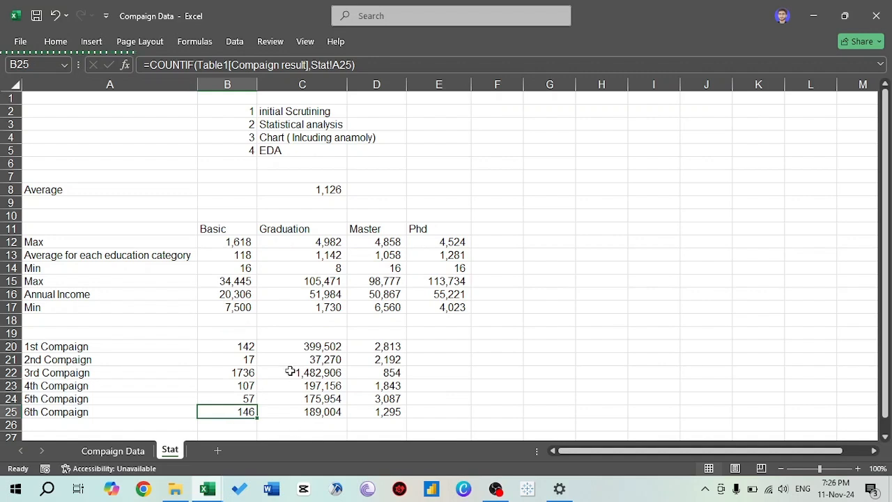
{"action": "left_click", "coordinate": [252, 372]}
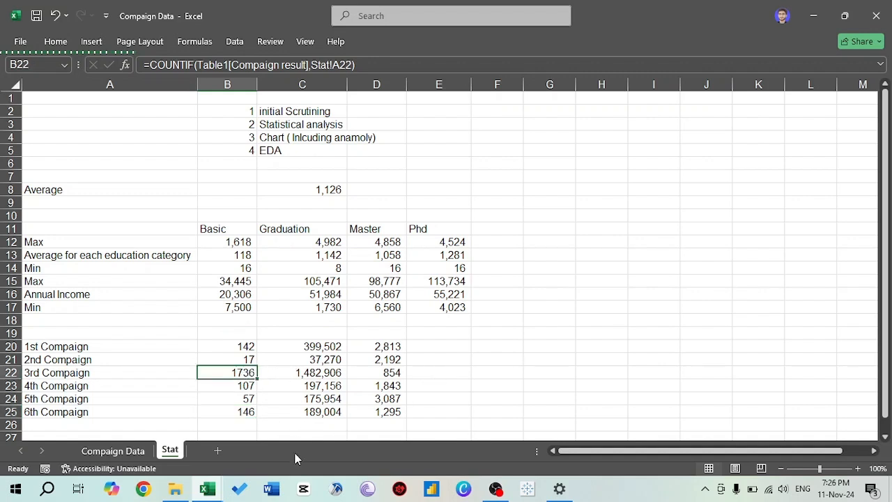
{"action": "left_click", "coordinate": [244, 413]}
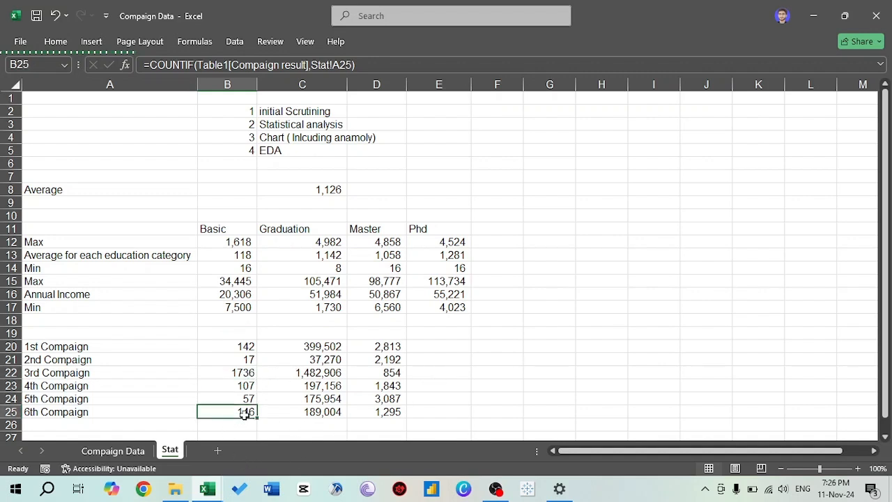
{"action": "left_click", "coordinate": [239, 346]}
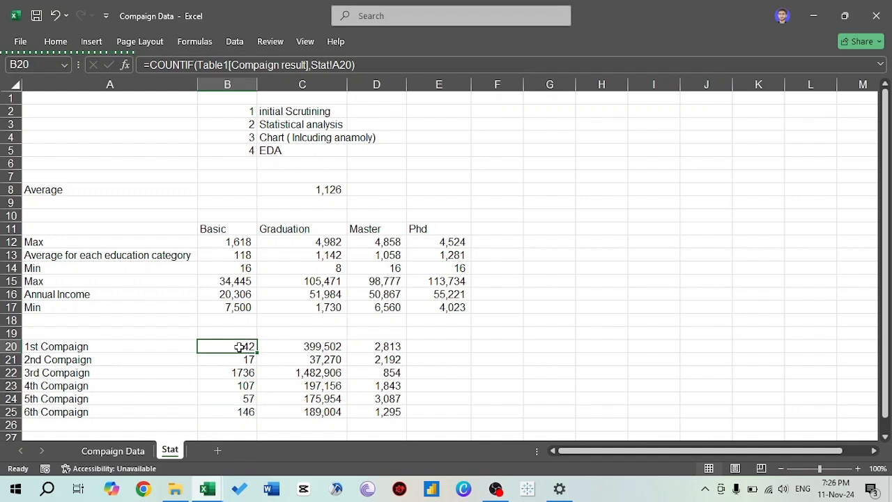
- Review the total spending per campaign in C20:C25, comparing the 1st and 3rd campaigns with the rest
{"action": "key", "text": "Right"}
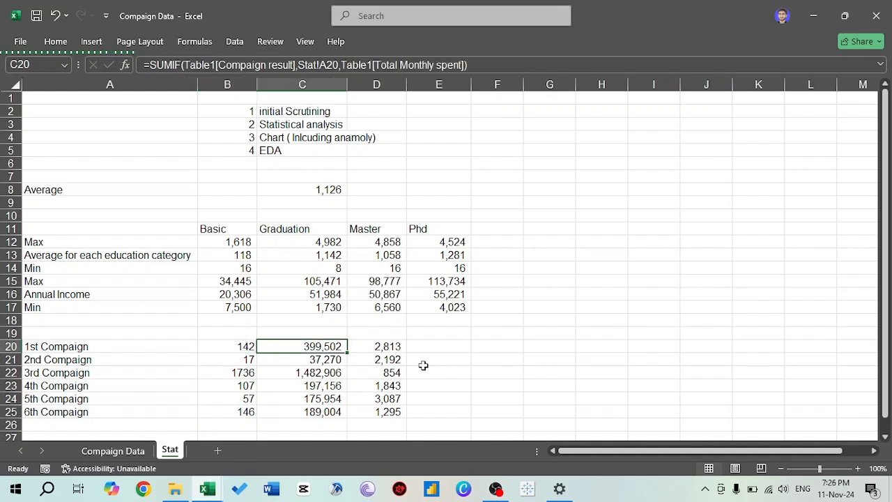
{"action": "key", "text": "Down"}
{"action": "key", "text": "Down"}
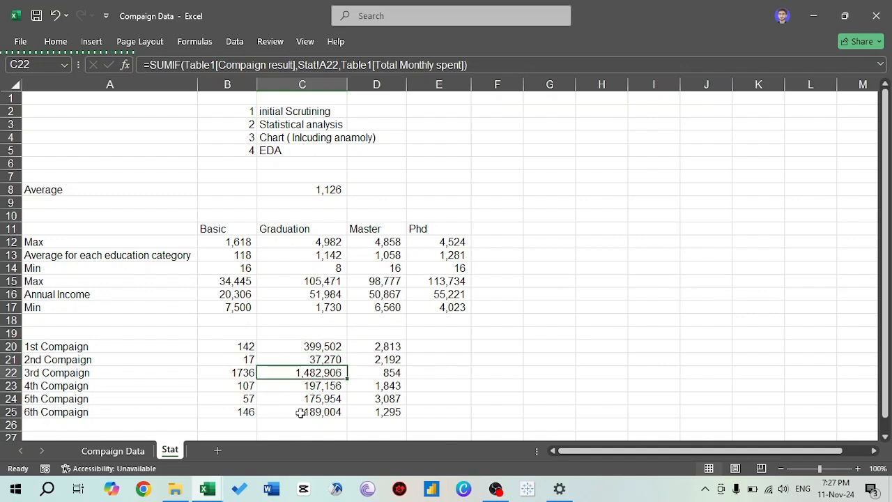
{"action": "key", "text": "Up"}
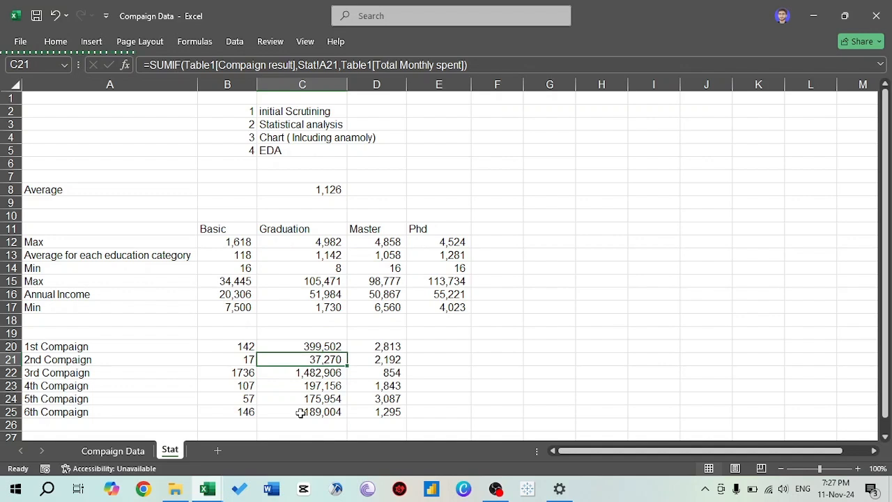
{"action": "key", "text": "Up"}
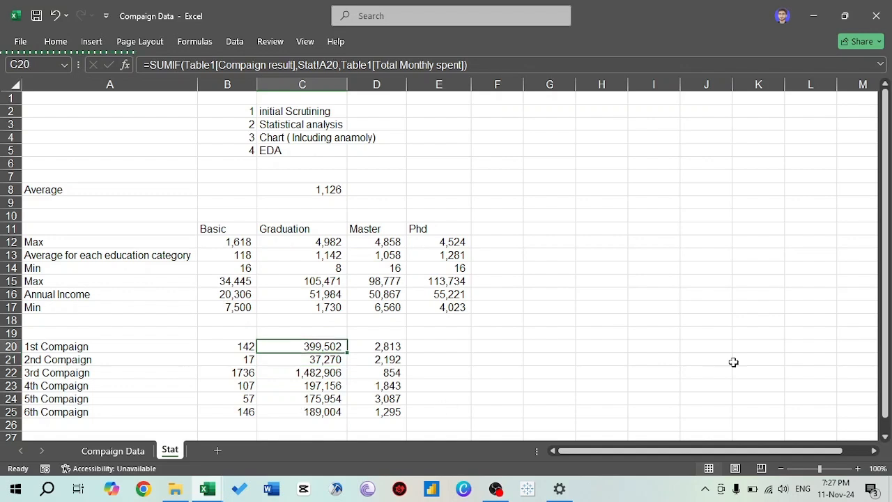
{"action": "key", "text": "Down"}
{"action": "key", "text": "Down"}
{"action": "key", "text": "Down"}
{"action": "key", "text": "Down"}
{"action": "key", "text": "Down"}
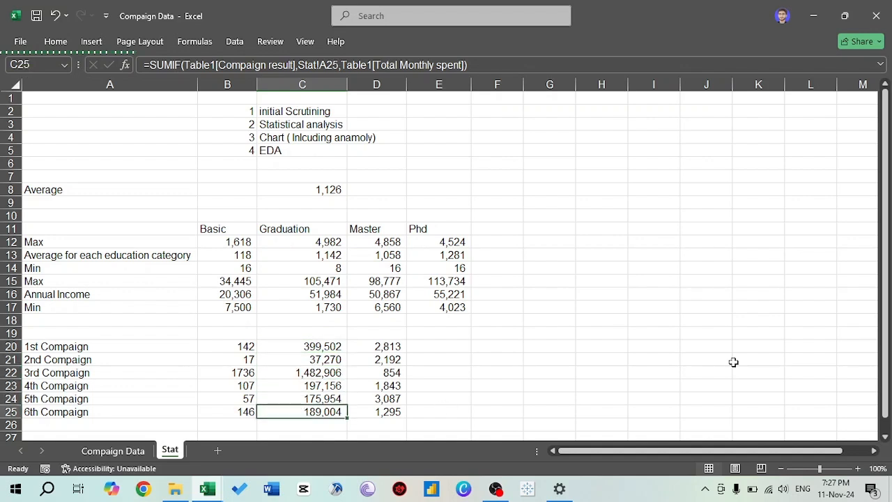
{"action": "key", "text": "Up"}
{"action": "key", "text": "Up"}
{"action": "key", "text": "Up"}
{"action": "key", "text": "Up"}
- Examine the 3rd campaign's response count, total and average spending in row 22, comparing its average with the 2nd and 5th campaigns
{"action": "key", "text": "Right"}
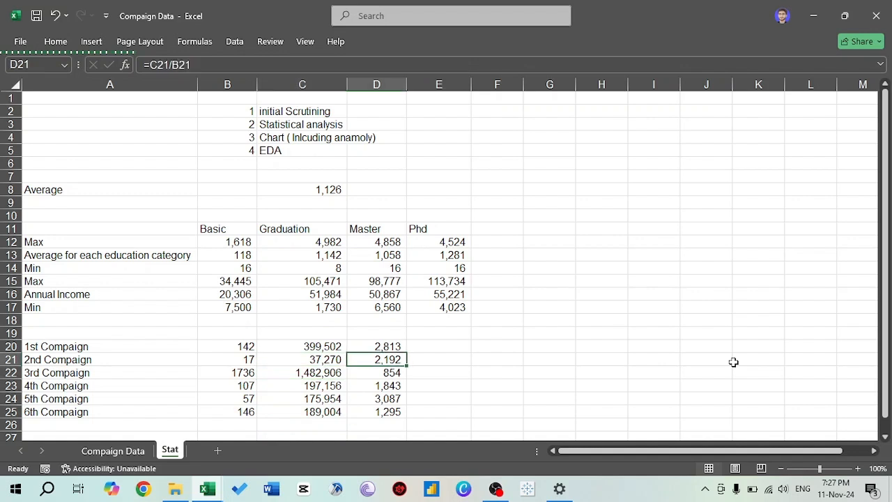
{"action": "key", "text": "Down"}
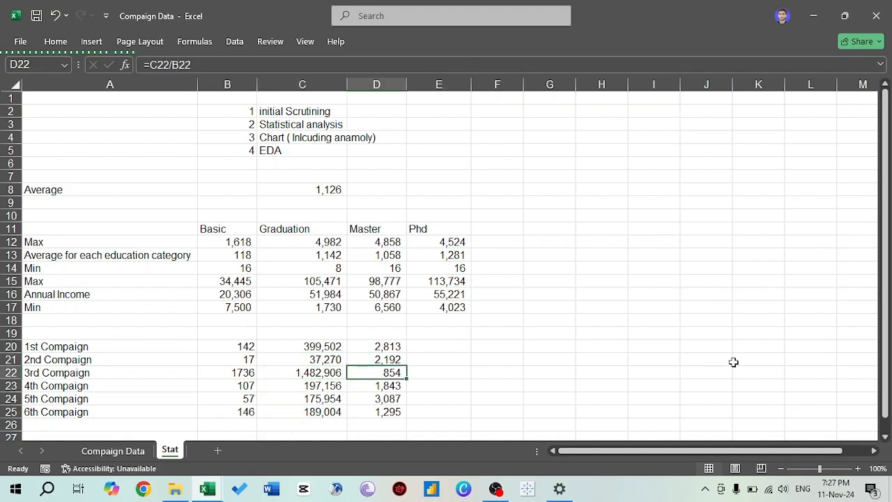
{"action": "left_click", "coordinate": [35, 376]}
{"action": "key", "text": "Right"}
{"action": "key", "text": "Right"}
{"action": "key", "text": "Right"}
{"action": "key", "text": "Right"}
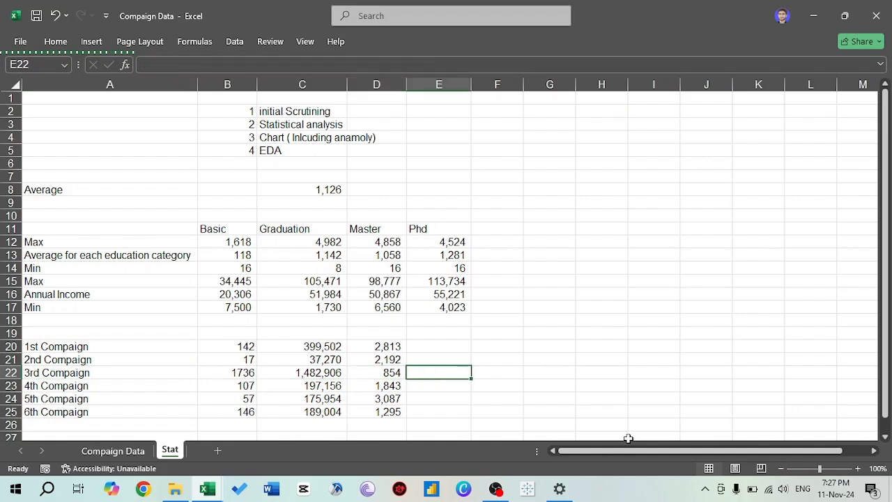
{"action": "key", "text": "Left"}
{"action": "key", "text": "Left"}
{"action": "key", "text": "Left"}
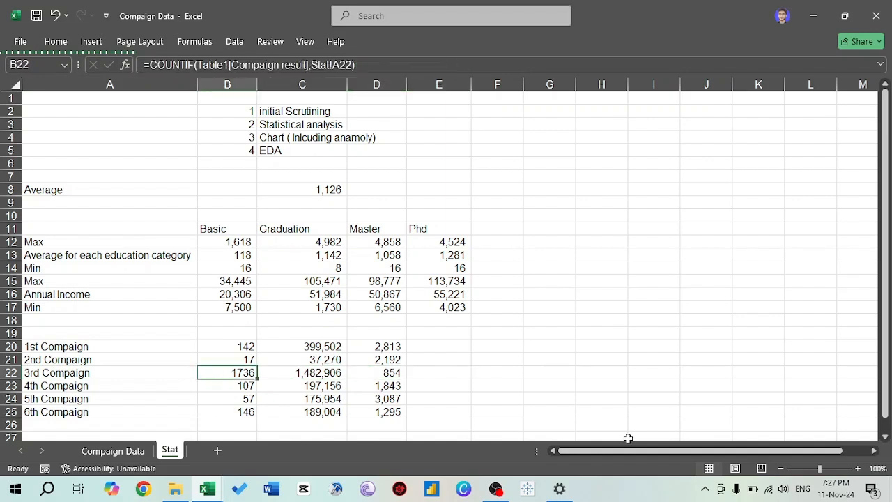
{"action": "key", "text": "Right"}
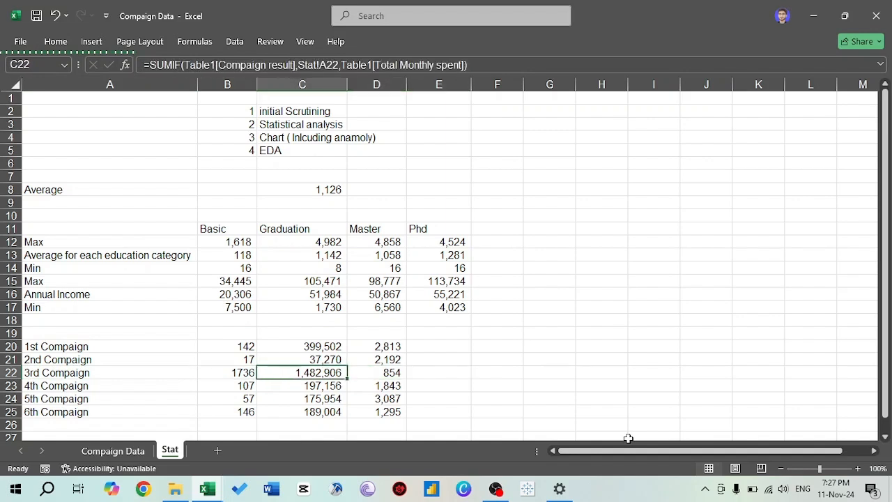
{"action": "key", "text": "Right"}
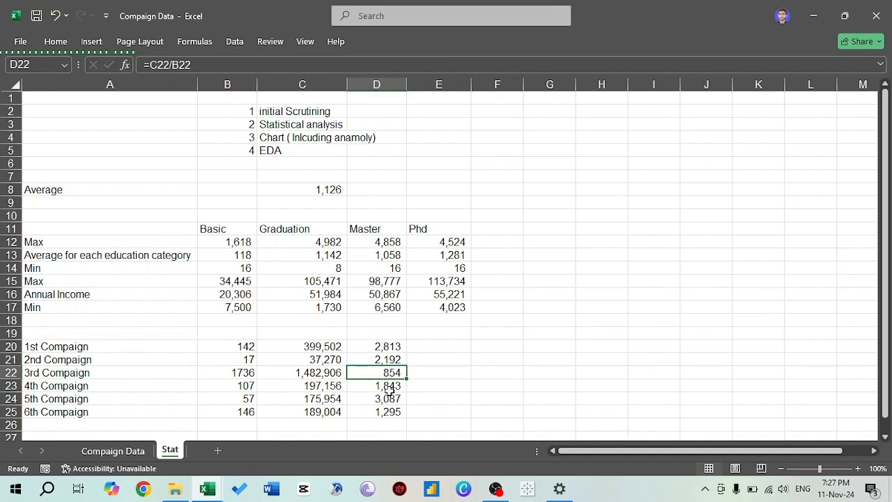
{"action": "key", "text": "Left"}
{"action": "key", "text": "Left"}
{"action": "key", "text": "Left"}
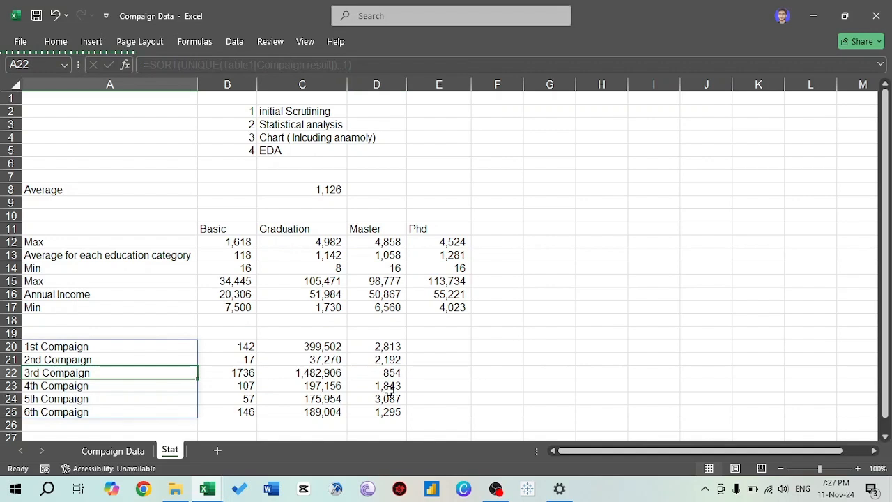
{"action": "key", "text": "Right"}
{"action": "key", "text": "Right"}
{"action": "key", "text": "Right"}
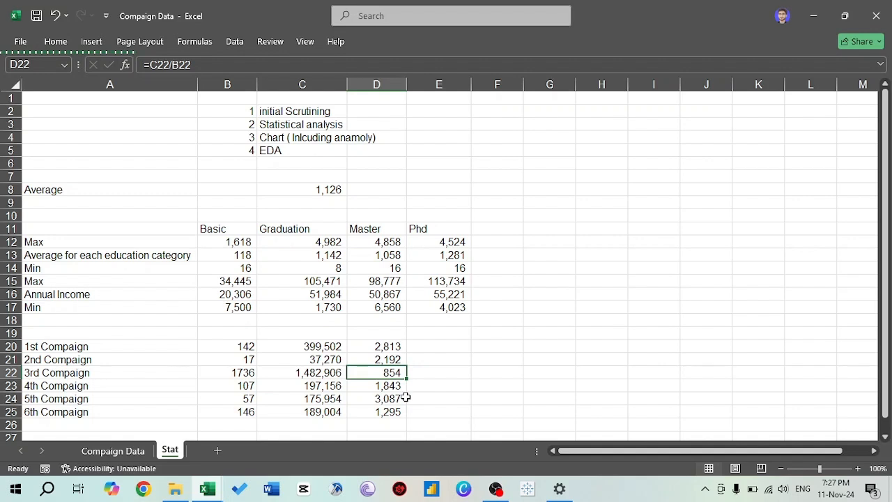
{"action": "left_click", "coordinate": [404, 398]}
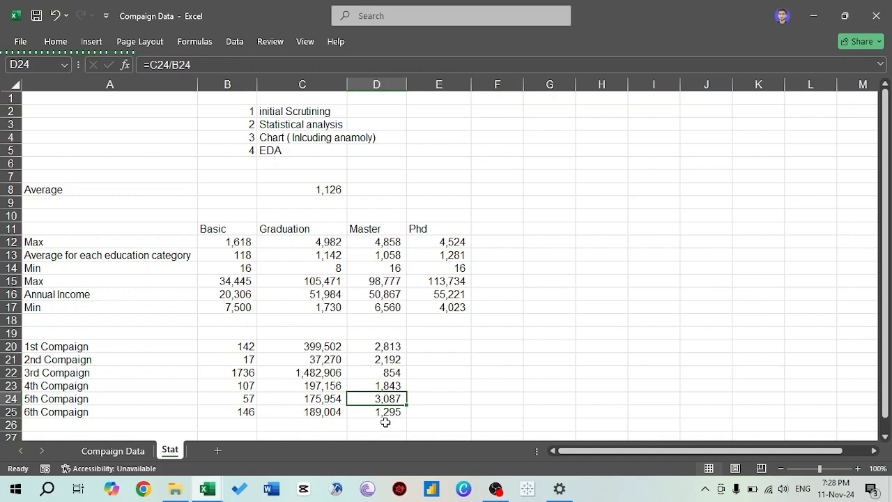
- Locate the Annual Income column in the Compaign Data table as data for the planned anomaly chart
{"action": "key", "text": "Left"}
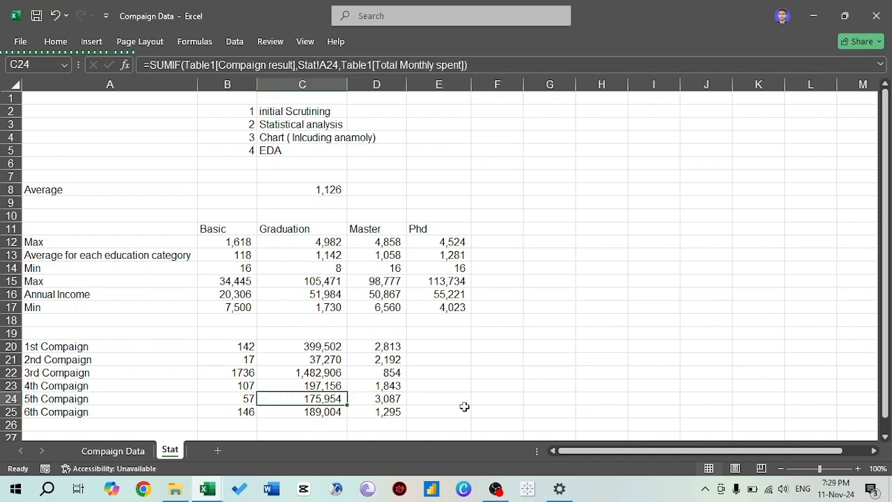
{"action": "left_click", "coordinate": [279, 139]}
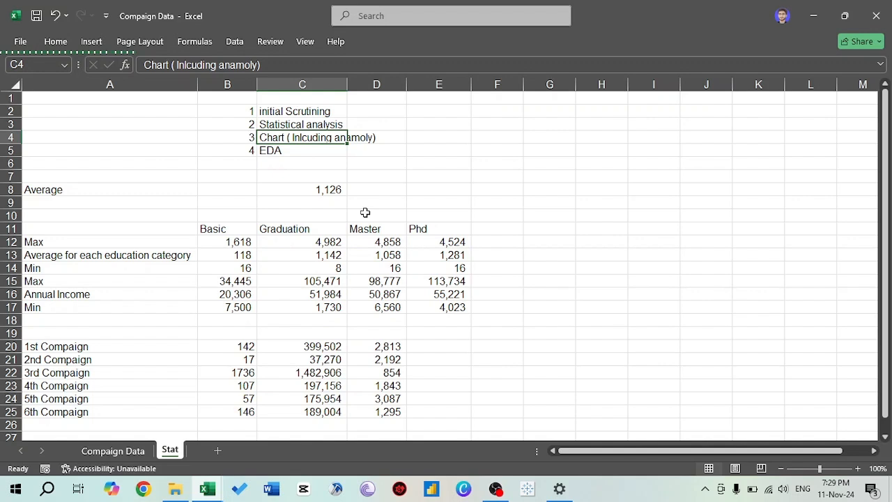
{"action": "key", "text": "ctrl+Page_Up"}
{"action": "key", "text": "ctrl+Up"}
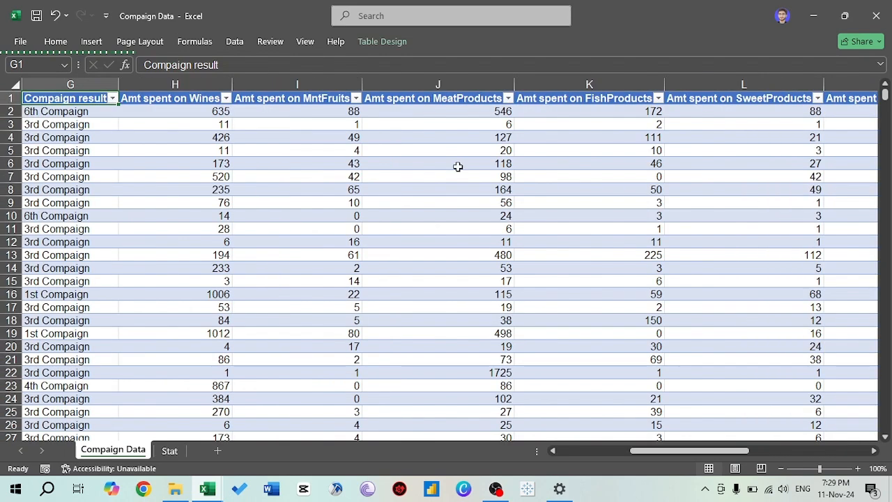
{"action": "key", "text": "Left"}
{"action": "key", "text": "Right"}
{"action": "key", "text": "Right"}
{"action": "key", "text": "ctrl+Left"}
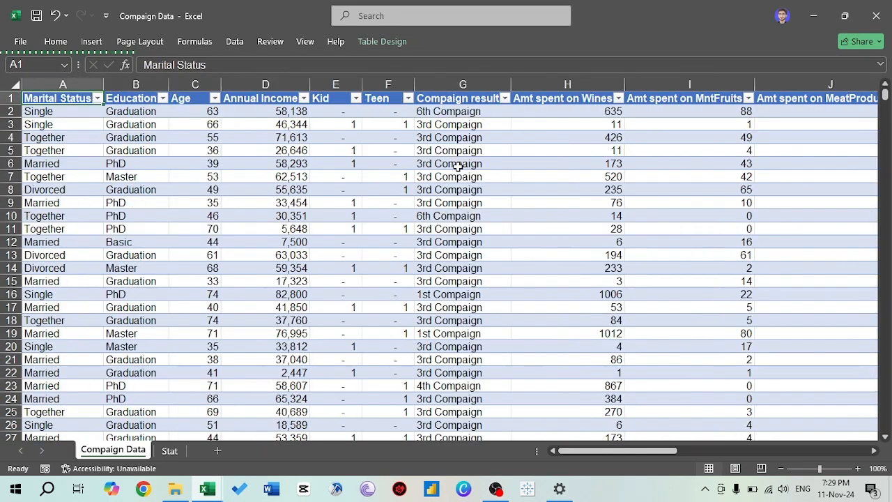
{"action": "key", "text": "Right"}
{"action": "key", "text": "Right"}
{"action": "key", "text": "Right"}
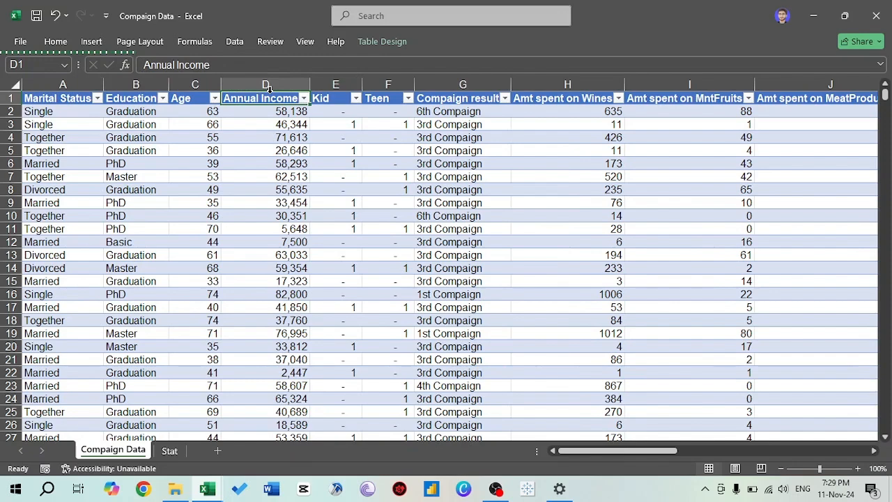
- Locate the Total Monthly spent column in the Compaign Data table as the second variable for the chart
{"action": "key", "text": "ctrl+Right"}
{"action": "key", "text": "Left"}
{"action": "key", "text": "Left"}
{"action": "key", "text": "Left"}
{"action": "key", "text": "Left"}
{"action": "key", "text": "Left"}
{"action": "key", "text": "Left"}
{"action": "key", "text": "Right"}
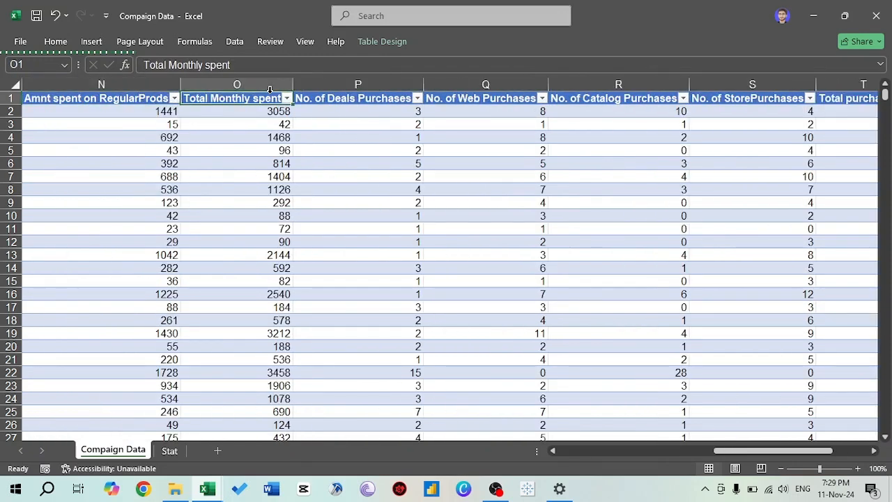
{"action": "key", "text": "ctrl+Left"}
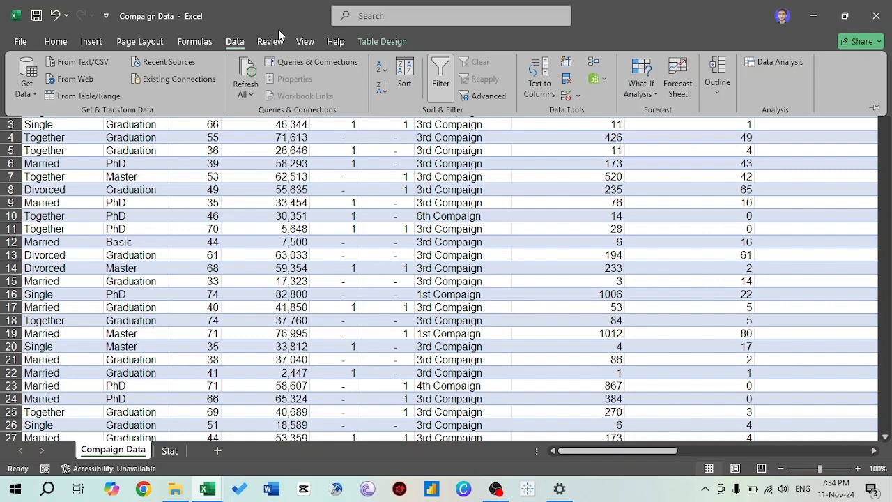
- Insert a plain scatter chart on the Compaign Data sheet
{"action": "left_click", "coordinate": [91, 42]}
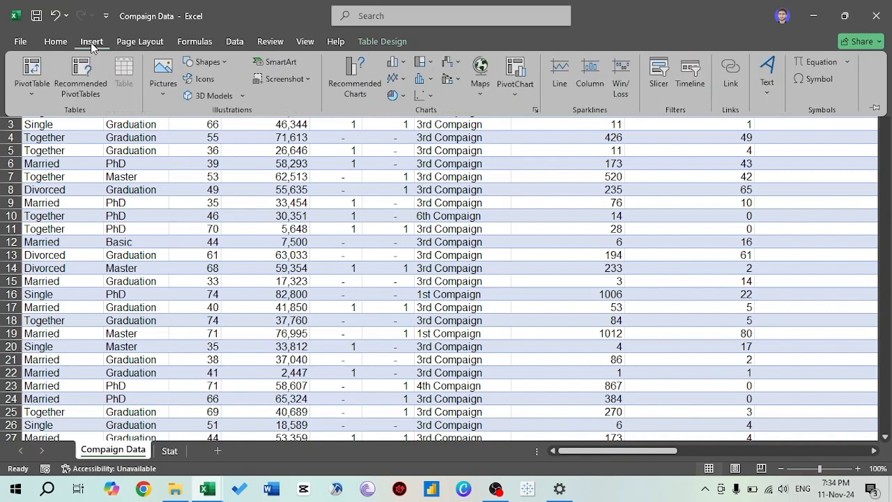
{"action": "left_click", "coordinate": [419, 99]}
{"action": "left_click", "coordinate": [427, 136]}
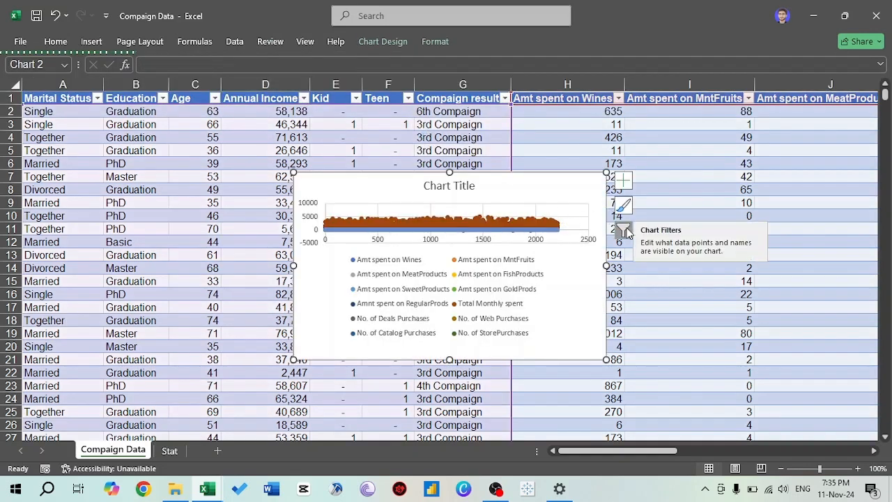
- Remove all automatically added series from the scatter chart's data source, leaving the hidden and empty cell settings at Gaps
{"action": "right_click", "coordinate": [588, 280]}
{"action": "left_click", "coordinate": [644, 274]}
{"action": "left_click", "coordinate": [192, 275]}
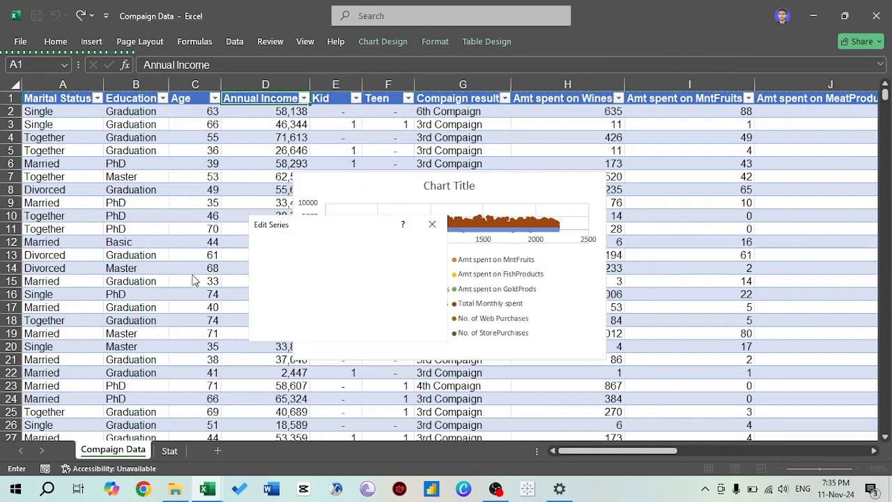
{"action": "left_click", "coordinate": [433, 224]}
{"action": "left_click", "coordinate": [272, 296]}
{"action": "left_click", "coordinate": [208, 370]}
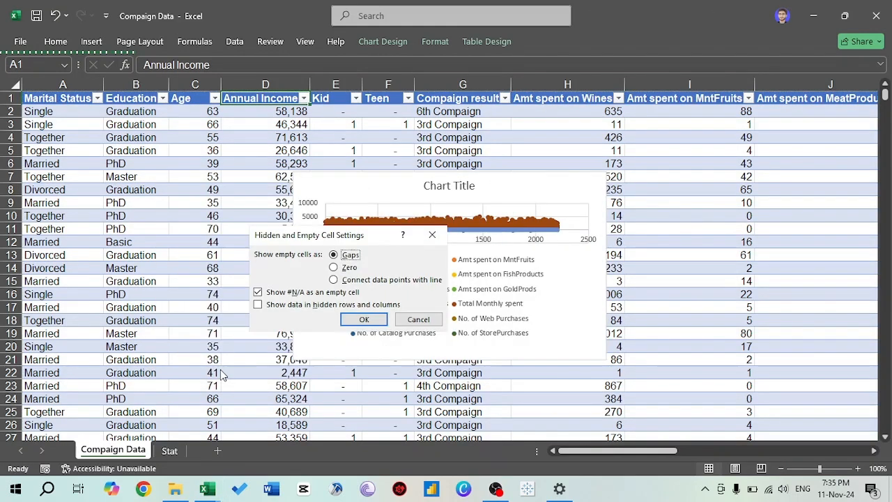
{"action": "left_click", "coordinate": [362, 320]}
{"action": "left_click", "coordinate": [286, 276]}
{"action": "left_click", "coordinate": [285, 276]}
- Add a series named from header cell D1 with Annual Income range D1:D2206 as its X values
{"action": "left_click", "coordinate": [192, 275]}
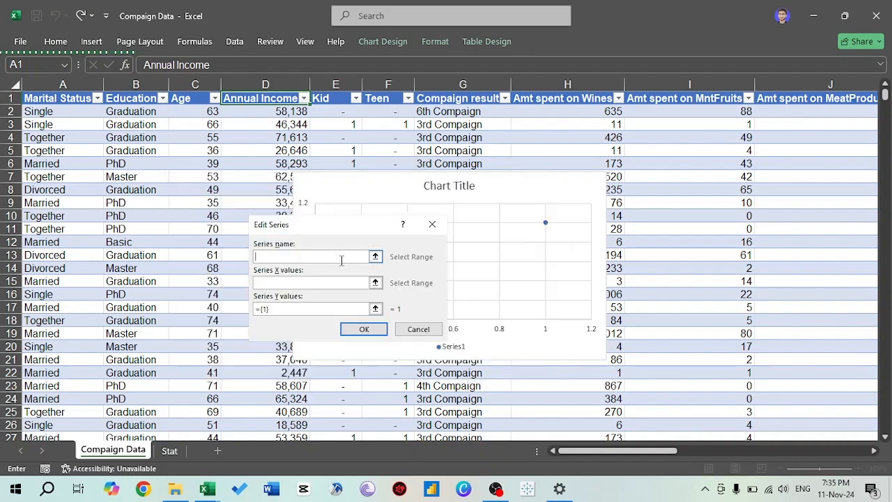
{"action": "left_click", "coordinate": [265, 98]}
{"action": "left_click", "coordinate": [375, 282]}
{"action": "left_click", "coordinate": [629, 110]}
{"action": "left_click", "coordinate": [266, 98]}
{"action": "key", "text": "ctrl+shift+Down"}
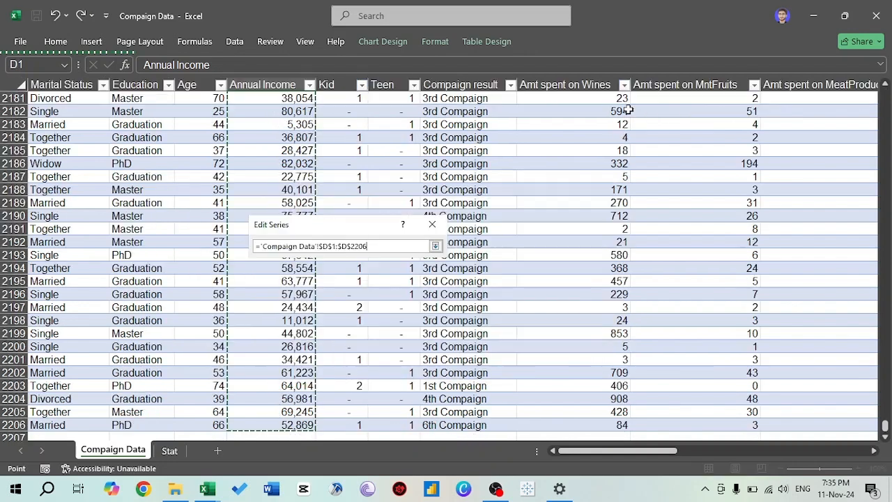
{"action": "key", "text": "Return"}
- Set the series Y values to the Total Monthly spent range O2:O2206
{"action": "left_click", "coordinate": [375, 308]}
{"action": "left_click", "coordinate": [585, 98]}
{"action": "key", "text": "Right"}
{"action": "key", "text": "Right"}
{"action": "key", "text": "Right"}
{"action": "key", "text": "Right"}
{"action": "key", "text": "Right"}
{"action": "key", "text": "Right"}
{"action": "key", "text": "Right"}
{"action": "key", "text": "Right"}
{"action": "key", "text": "Right"}
{"action": "key", "text": "Right"}
{"action": "key", "text": "Right"}
{"action": "key", "text": "Right"}
{"action": "key", "text": "Down"}
{"action": "key", "text": "Left"}
{"action": "key", "text": "Left"}
{"action": "key", "text": "Left"}
{"action": "key", "text": "Left"}
{"action": "key", "text": "Left"}
{"action": "key", "text": "ctrl+shift+Down"}
{"action": "key", "text": "Return"}
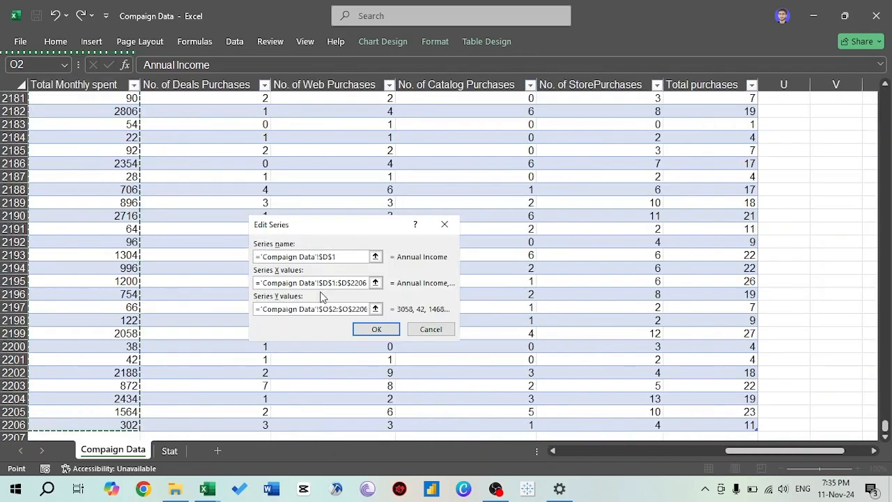
- Correct the series X values to start at D2 and apply the chart's data source
{"action": "left_click", "coordinate": [336, 282]}
{"action": "type", "text": "2"}
{"action": "left_click", "coordinate": [377, 329]}
{"action": "left_click", "coordinate": [455, 371]}
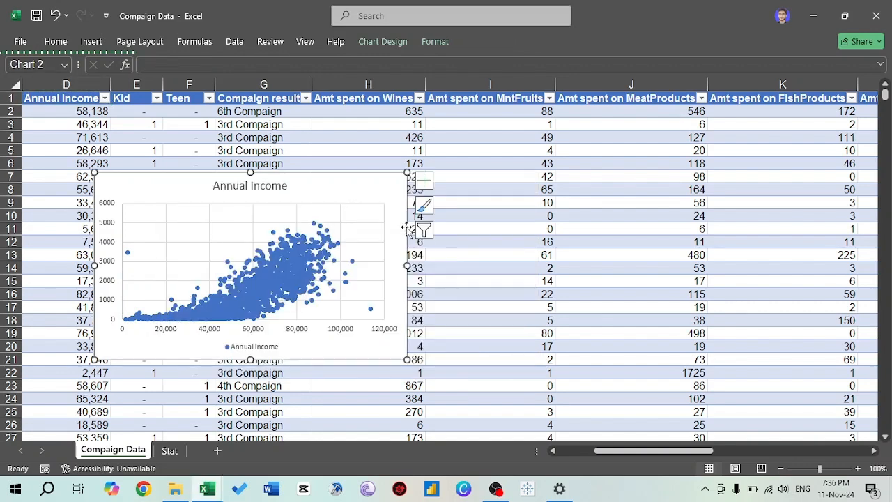
- Move the scatter chart to the Stat sheet, place it beside the statistics tables and enlarge it slightly
{"action": "left_click", "coordinate": [170, 450]}
{"action": "key", "text": "ctrl+v"}
{"action": "left_click_drag", "start_coordinate": [638, 229], "coordinate": [514, 129]}
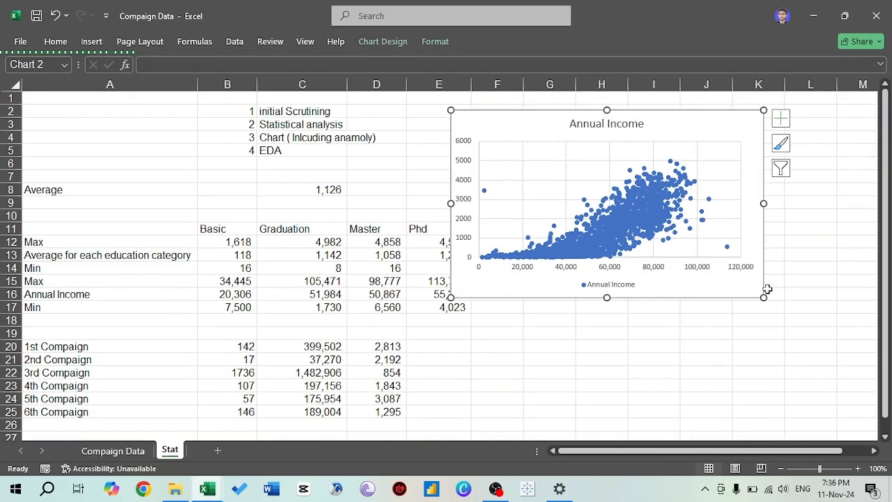
{"action": "left_click_drag", "start_coordinate": [766, 294], "coordinate": [783, 310]}
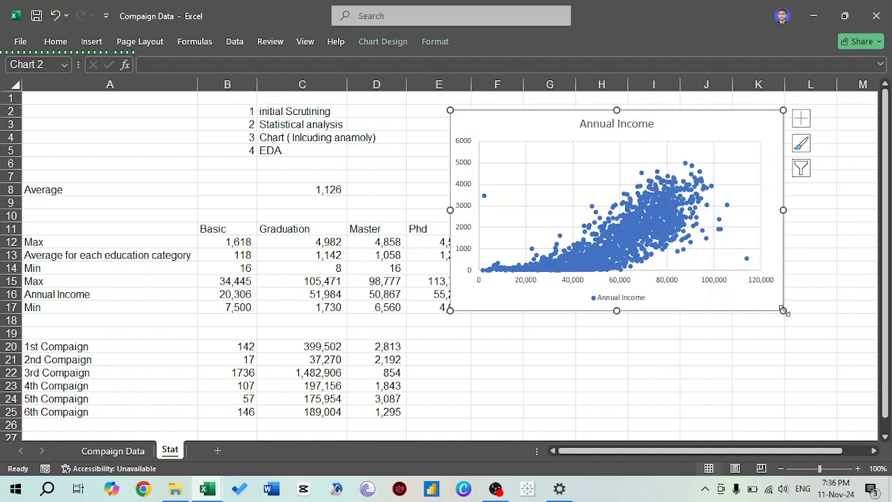
{"action": "left_click", "coordinate": [703, 372]}
- Filter the Annual Income column of the Compaign Data table to show only the value 2,447
{"action": "mouse_move", "coordinate": [486, 199]}
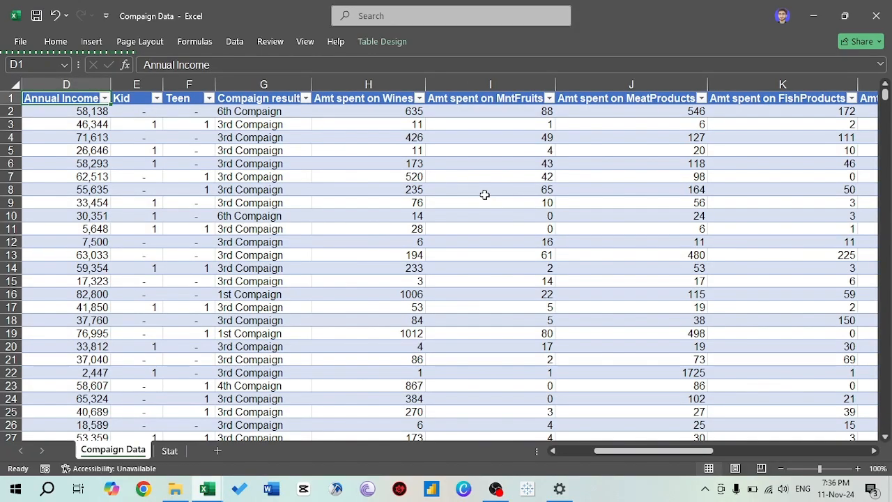
{"action": "key", "text": "Left"}
{"action": "key", "text": "Left"}
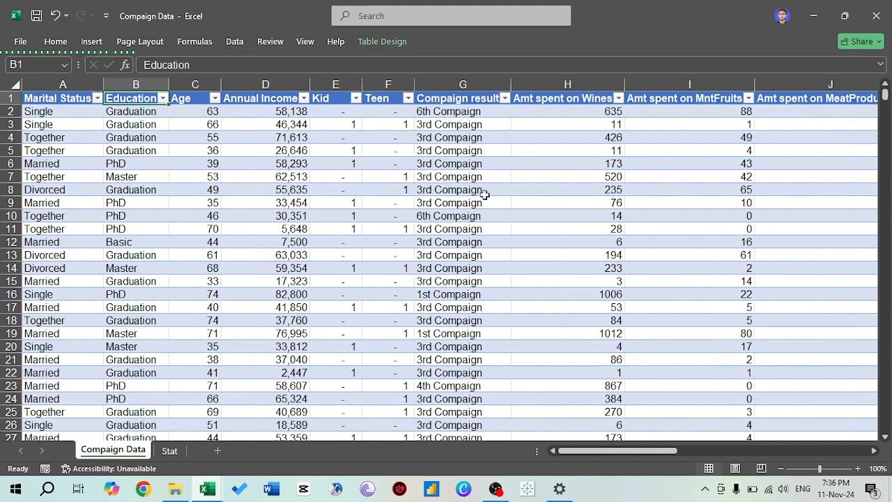
{"action": "key", "text": "Right"}
{"action": "key", "text": "Right"}
{"action": "key", "text": "alt+Down"}
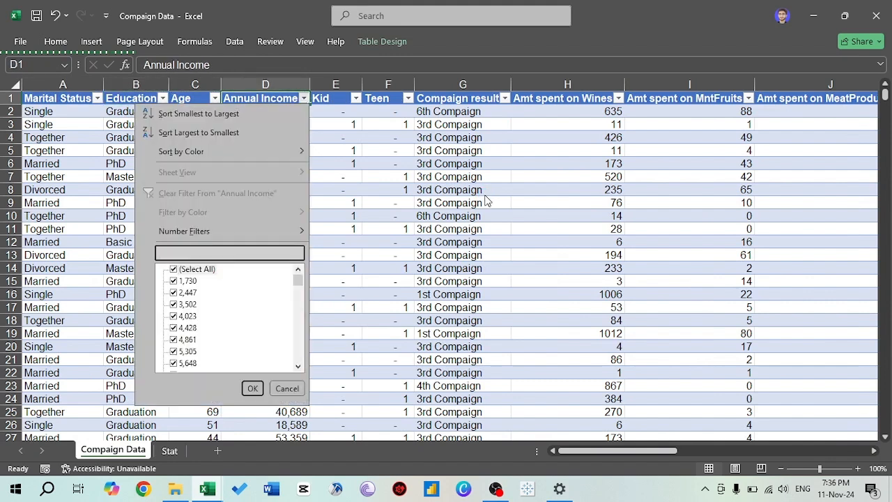
{"action": "key", "text": "Tab"}
{"action": "key", "text": "Down"}
{"action": "key", "text": "Up"}
{"action": "key", "text": "space"}
{"action": "key", "text": "Down"}
{"action": "key", "text": "Down"}
{"action": "key", "text": "space"}
{"action": "key", "text": "Return"}
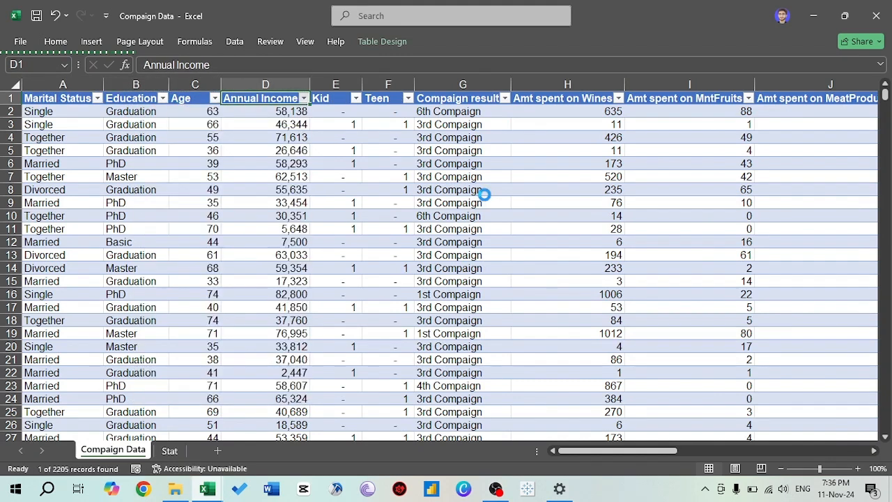
- Examine the filtered record's catalog, web and deals purchase counts and its total monthly spending
{"action": "key", "text": "Down"}
{"action": "key", "text": "ctrl+Right"}
{"action": "key", "text": "Left"}
{"action": "key", "text": "Left"}
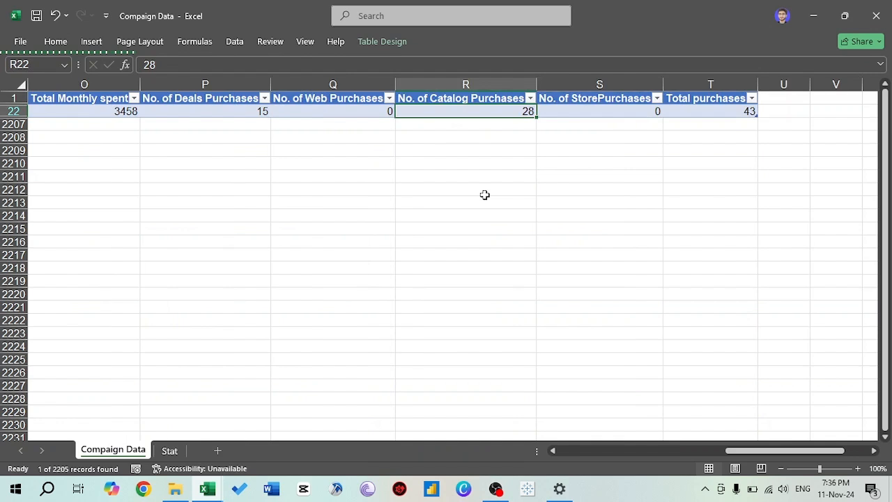
{"action": "key", "text": "Left"}
{"action": "key", "text": "Left"}
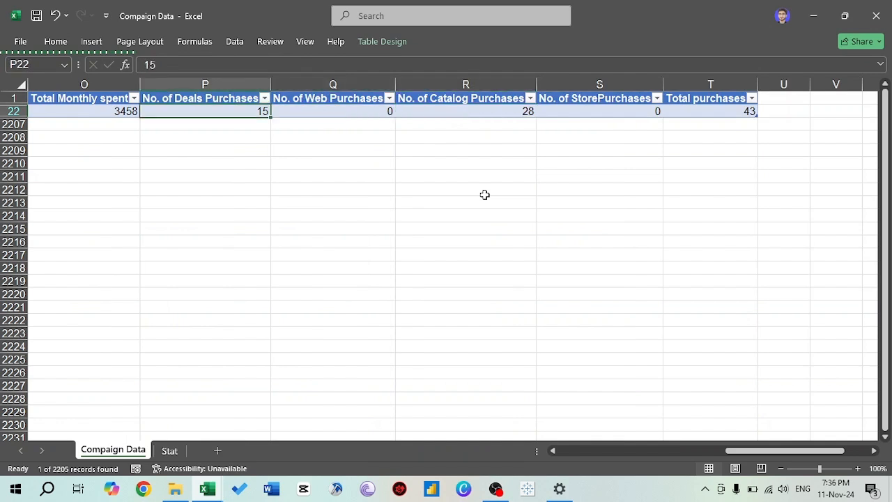
{"action": "key", "text": "Left"}
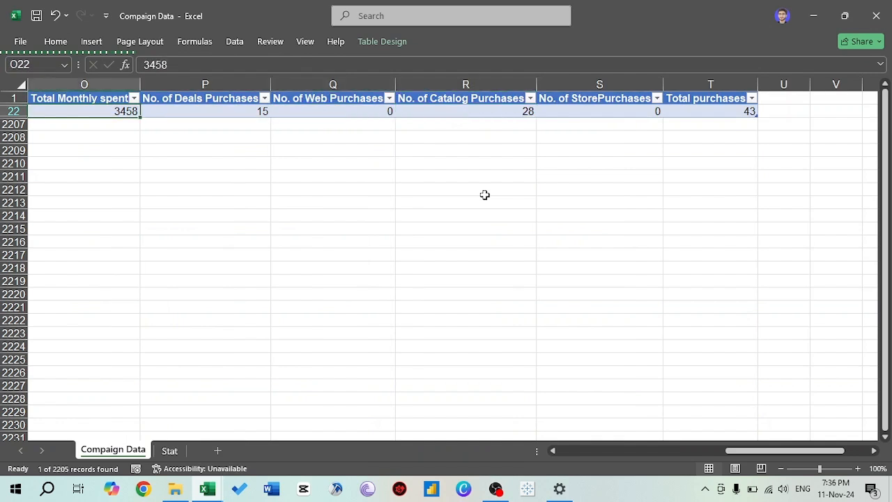
- Compare the filtered record's annual income with its product spending and total monthly spending, and check its point in the Stat chart
{"action": "key", "text": "ctrl+Left"}
{"action": "key", "text": "Right"}
{"action": "key", "text": "Right"}
{"action": "key", "text": "Right"}
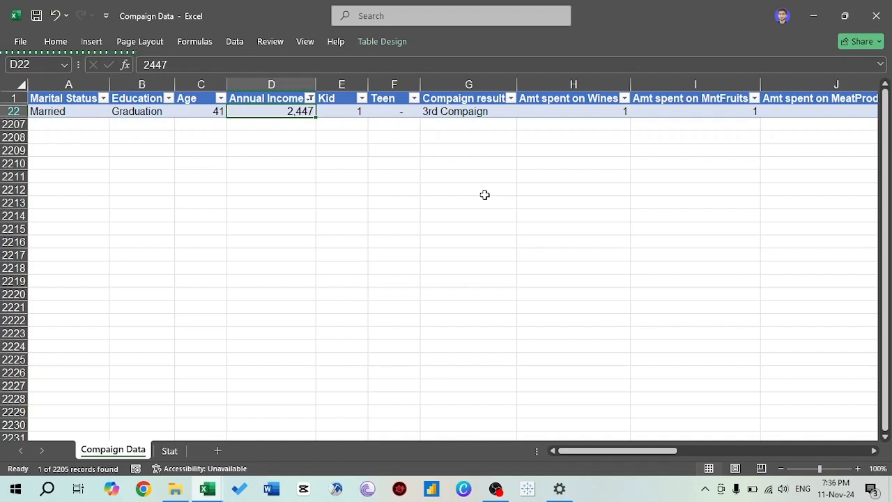
{"action": "key", "text": "Right"}
{"action": "key", "text": "Right"}
{"action": "key", "text": "Right"}
{"action": "key", "text": "Right"}
{"action": "key", "text": "Right"}
{"action": "key", "text": "Right"}
{"action": "key", "text": "Right"}
{"action": "key", "text": "Right"}
{"action": "key", "text": "Right"}
{"action": "key", "text": "Right"}
{"action": "key", "text": "Right"}
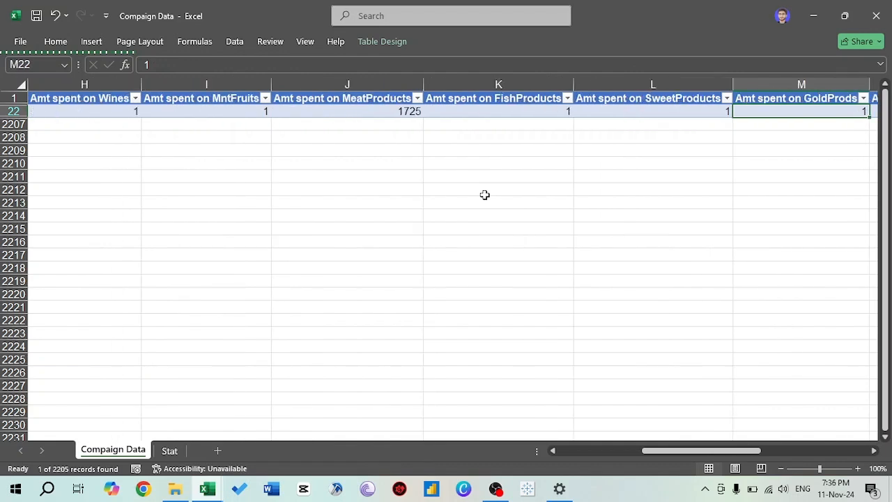
{"action": "key", "text": "Right"}
{"action": "key", "text": "Right"}
{"action": "key", "text": "Left"}
{"action": "key", "text": "Left"}
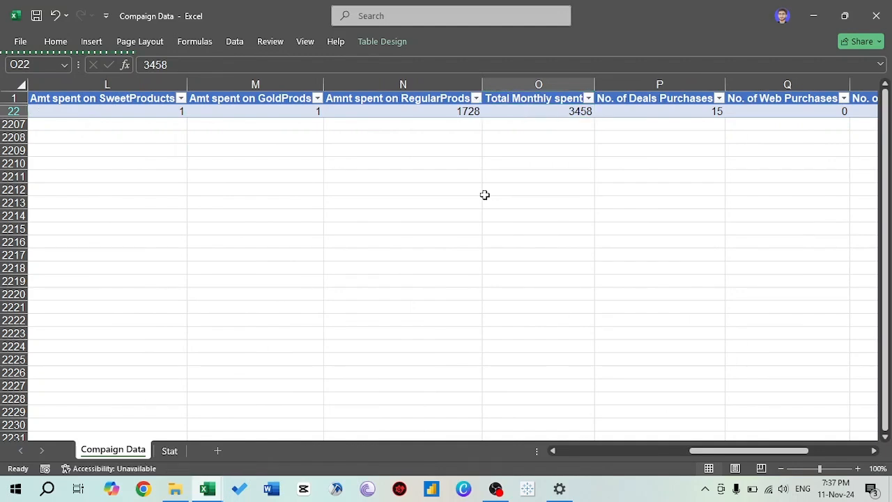
{"action": "key", "text": "ctrl+Page_Down"}
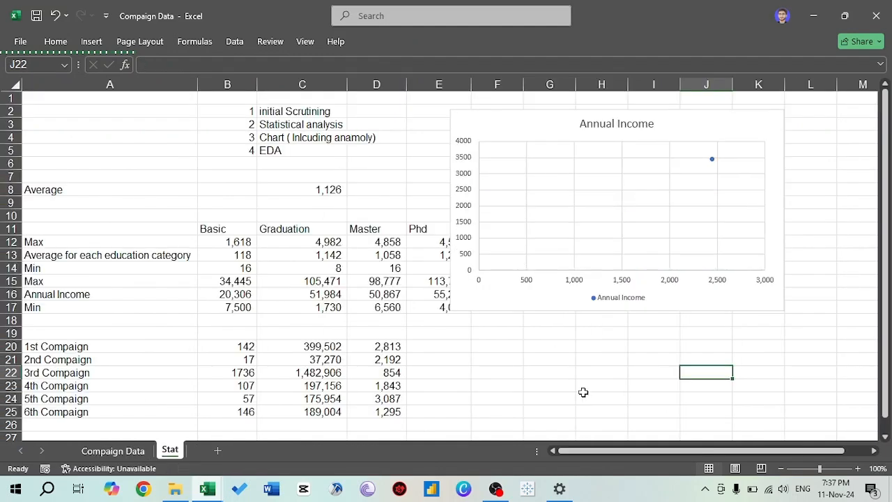
- Restore all values in the Annual Income filter of the Compaign Data table
{"action": "key", "text": "ctrl+Page_Up"}
{"action": "key", "text": "ctrl+Home"}
{"action": "key", "text": "Right"}
{"action": "key", "text": "Right"}
{"action": "key", "text": "Right"}
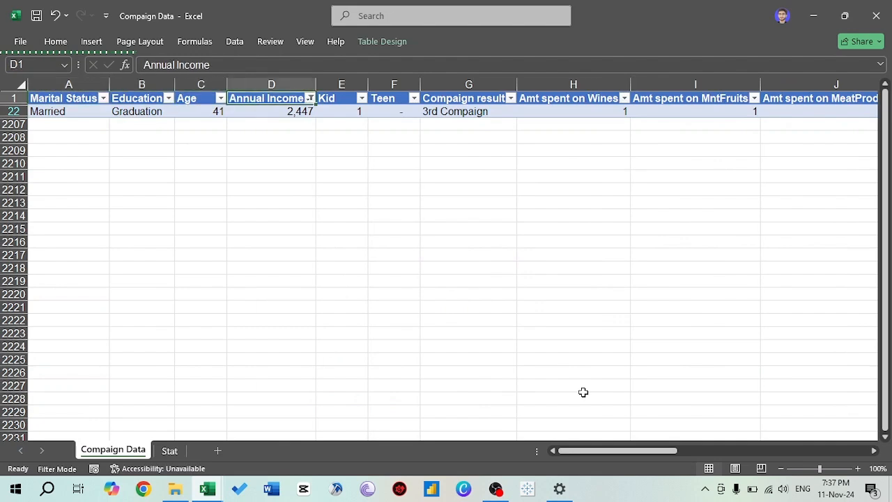
{"action": "key", "text": "alt+Down"}
{"action": "key", "text": "Tab"}
{"action": "key", "text": "Tab"}
{"action": "key", "text": "space"}
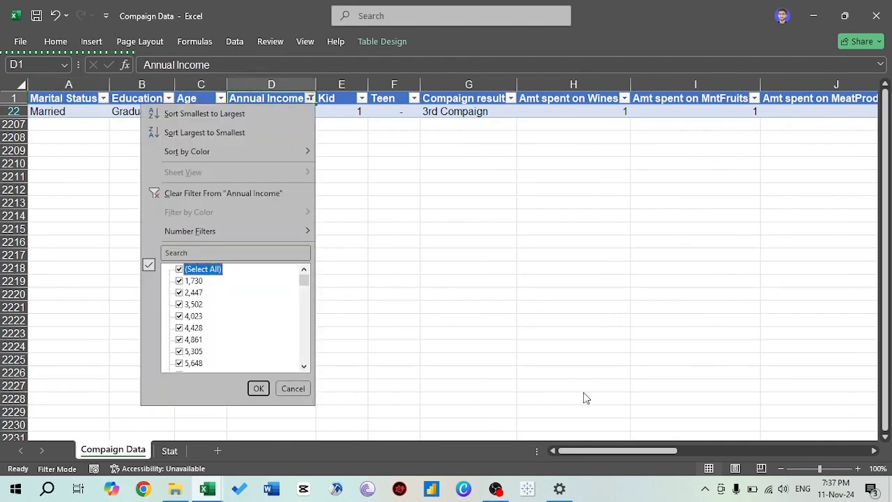
{"action": "key", "text": "Return"}
- Check the data values of the highest-income outlier point in the Stat sheet's scatter chart
{"action": "key", "text": "ctrl+Page_Down"}
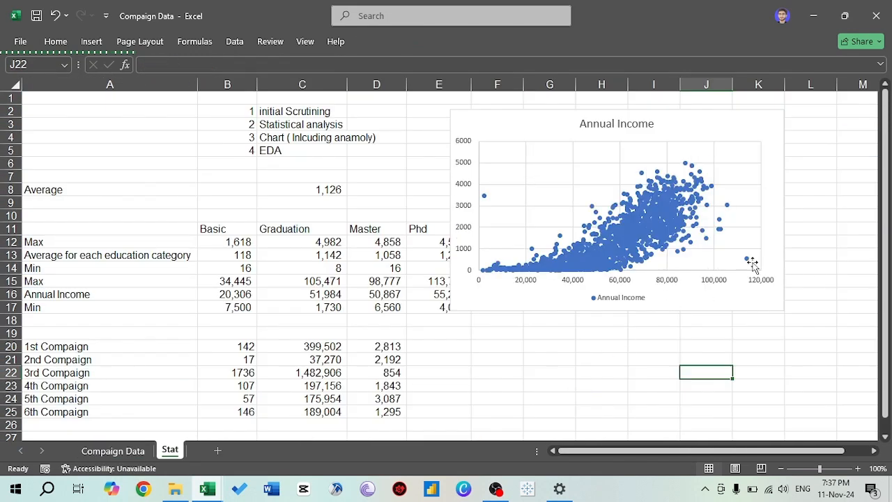
{"action": "mouse_move", "coordinate": [748, 262]}
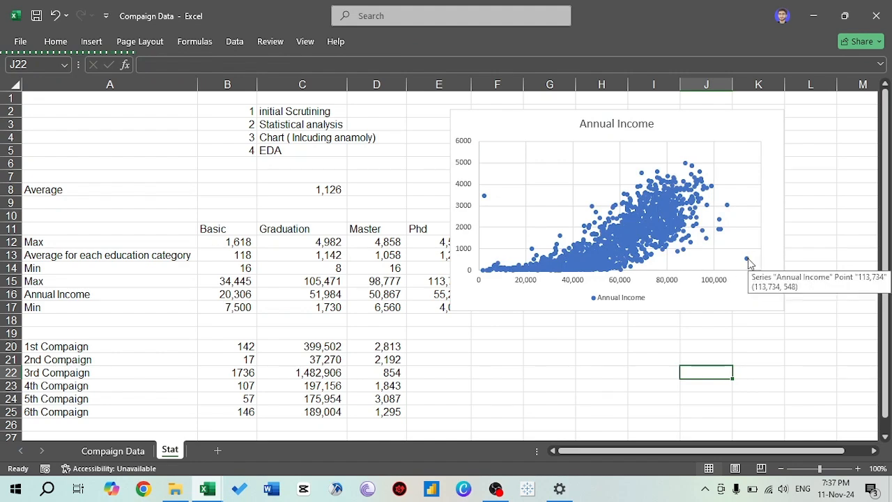
{"action": "key", "text": "ctrl+Page_Up"}
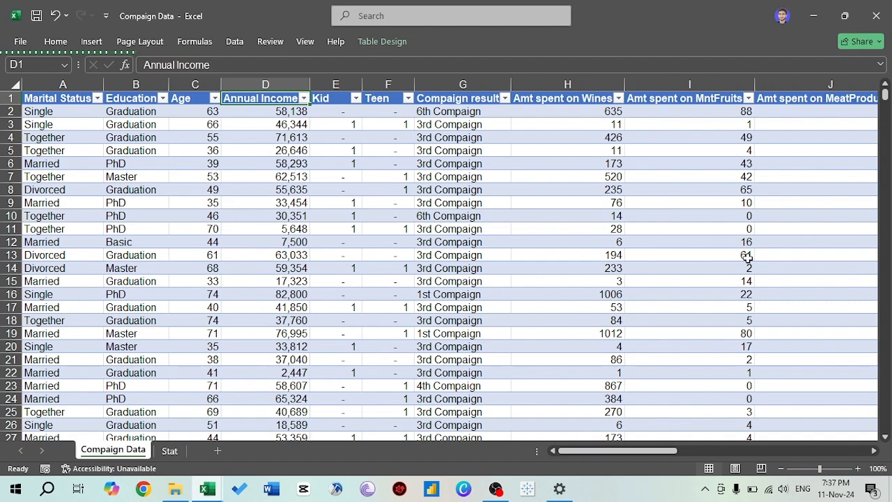
{"action": "key", "text": "ctrl+Page_Down"}
- Filter the Annual Income column of the Compaign Data table to show only the 79,734 record
{"action": "key", "text": "ctrl+Page_Up"}
{"action": "key", "text": "alt+Down"}
{"action": "type", "text": "7"}
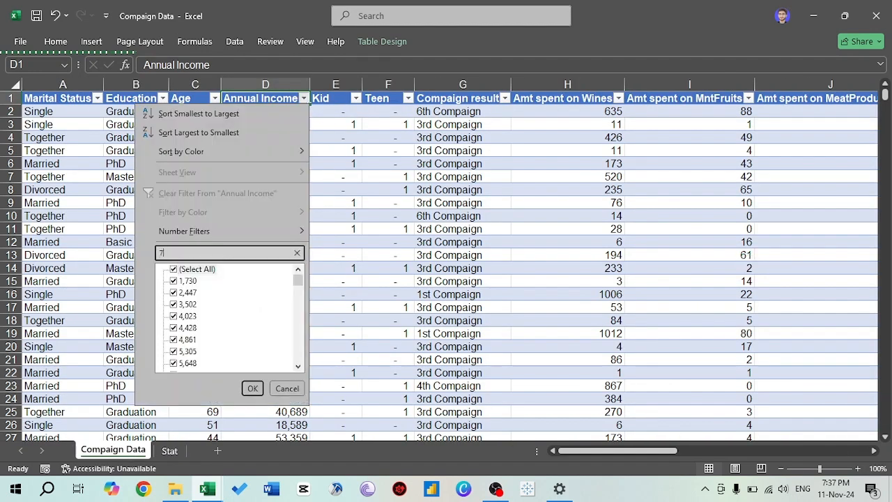
{"action": "type", "text": "34"}
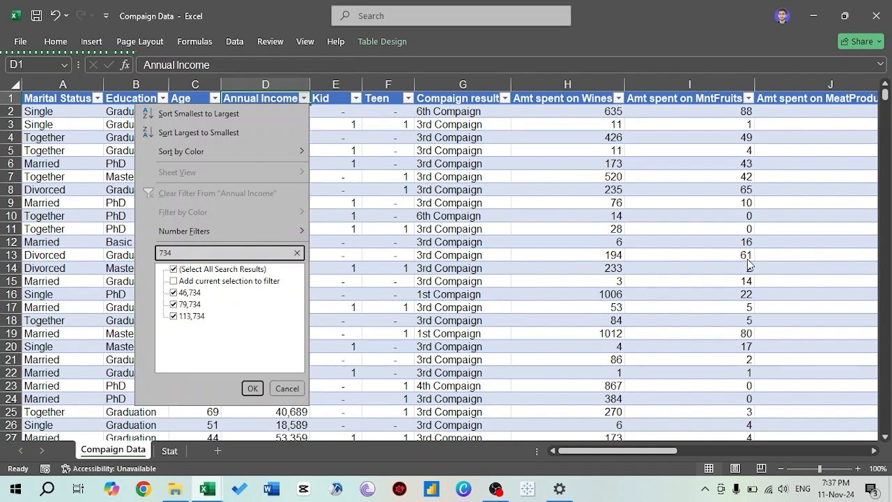
{"action": "key", "text": "Tab"}
{"action": "key", "text": "Down"}
{"action": "key", "text": "space"}
{"action": "key", "text": "Down"}
{"action": "key", "text": "Down"}
{"action": "key", "text": "space"}
{"action": "key", "text": "Tab"}
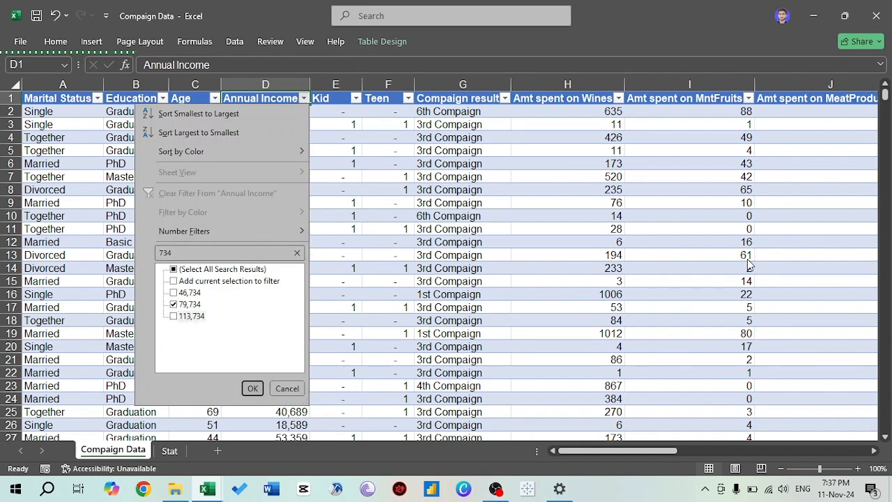
{"action": "key", "text": "Return"}
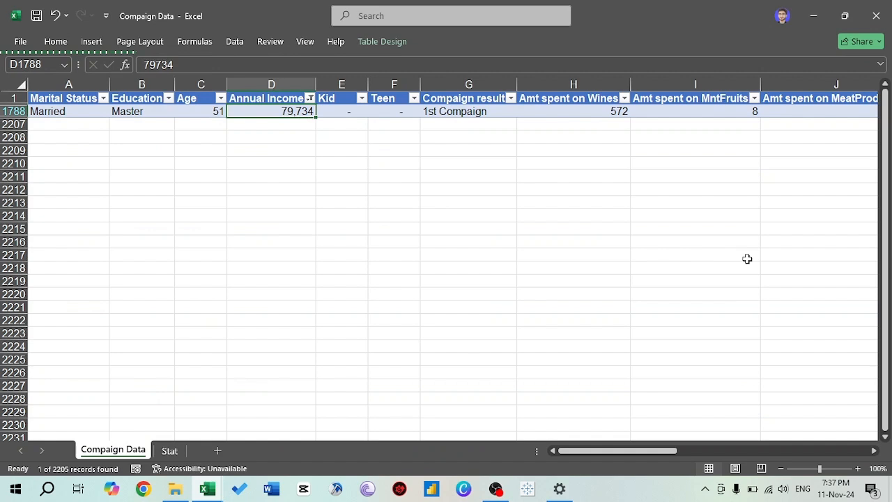
- Examine the filtered record's purchase counts and its total monthly spending
{"action": "key", "text": "ctrl+Right"}
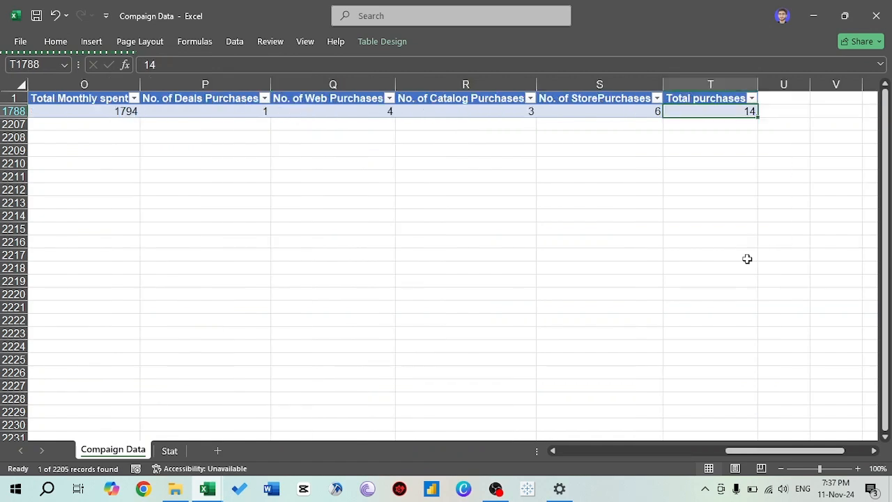
{"action": "key", "text": "Left"}
{"action": "key", "text": "Left"}
{"action": "key", "text": "Left"}
{"action": "key", "text": "Left"}
{"action": "key", "text": "Left"}
{"action": "key", "text": "Left"}
{"action": "key", "text": "Right"}
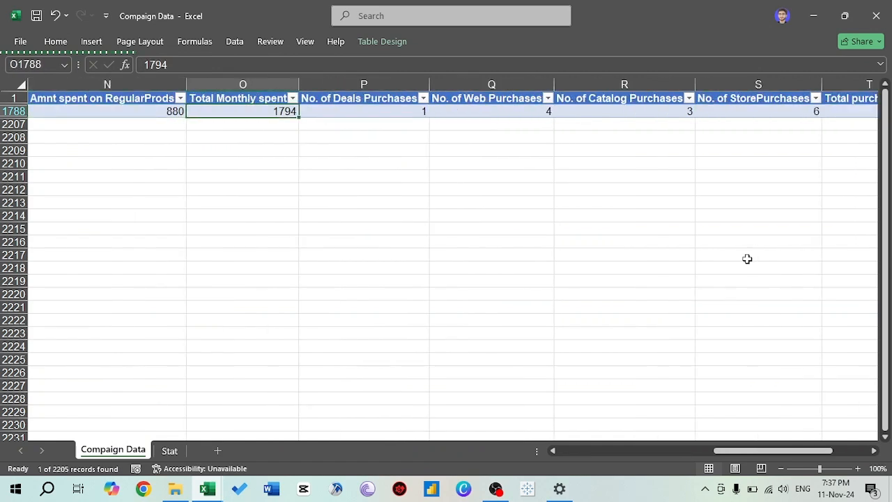
- Review the filtered record's education, age, annual income, and kid and teen fields
{"action": "key", "text": "ctrl+Left"}
{"action": "key", "text": "Right"}
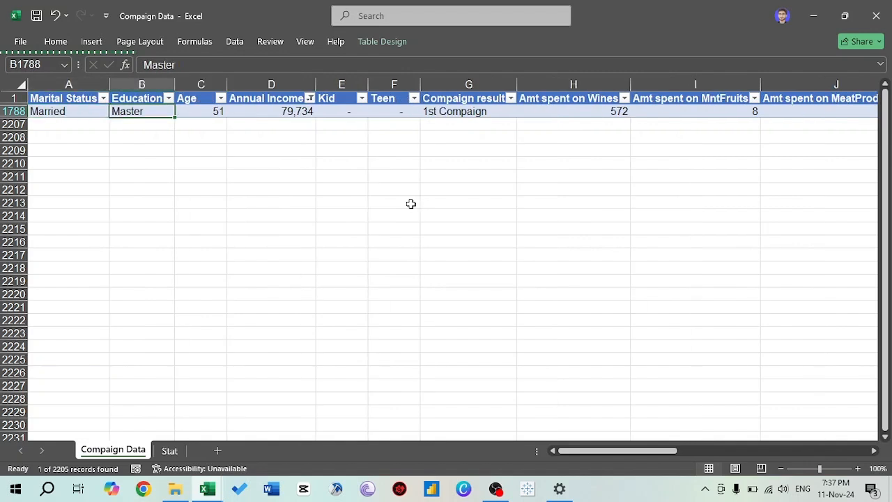
{"action": "key", "text": "Right"}
{"action": "key", "text": "Right"}
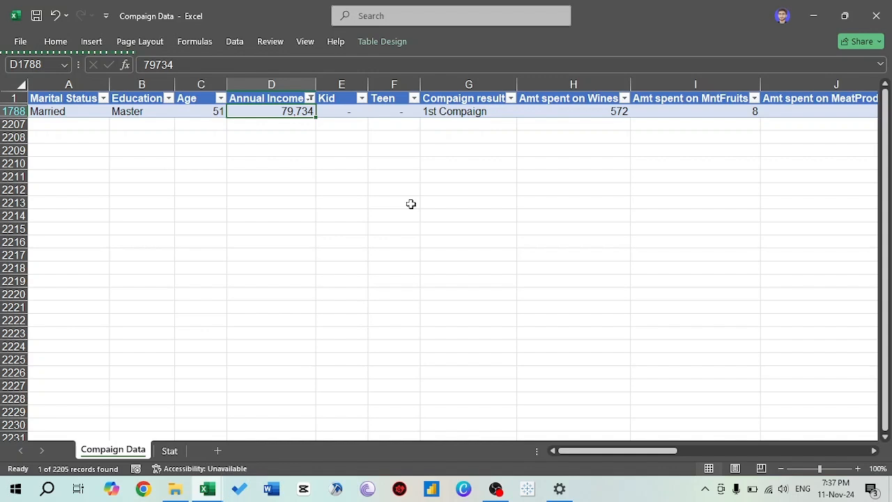
{"action": "key", "text": "Right"}
{"action": "key", "text": "Right"}
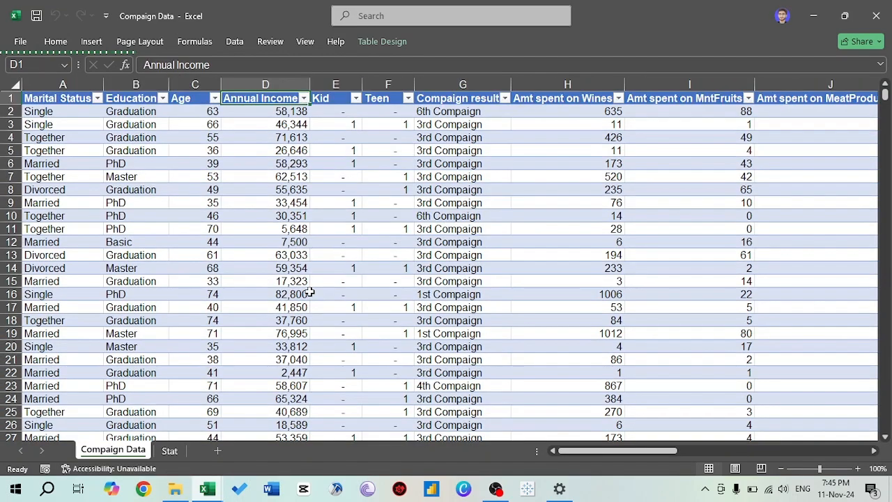
- Select the entire campaign table including its headers and start creating a PivotTable from it
{"action": "key", "text": "Left"}
{"action": "key", "text": "Left"}
{"action": "key", "text": "Left"}
{"action": "key", "text": "ctrl+shift+End"}
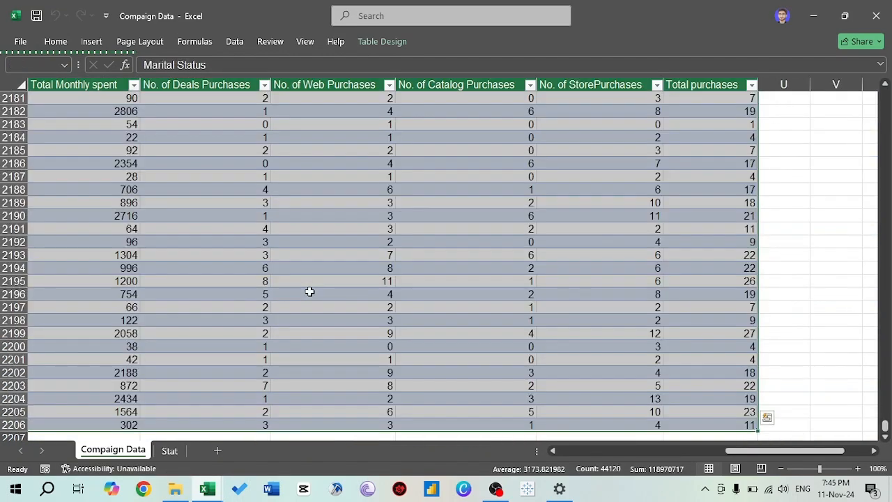
{"action": "left_click", "coordinate": [59, 42]}
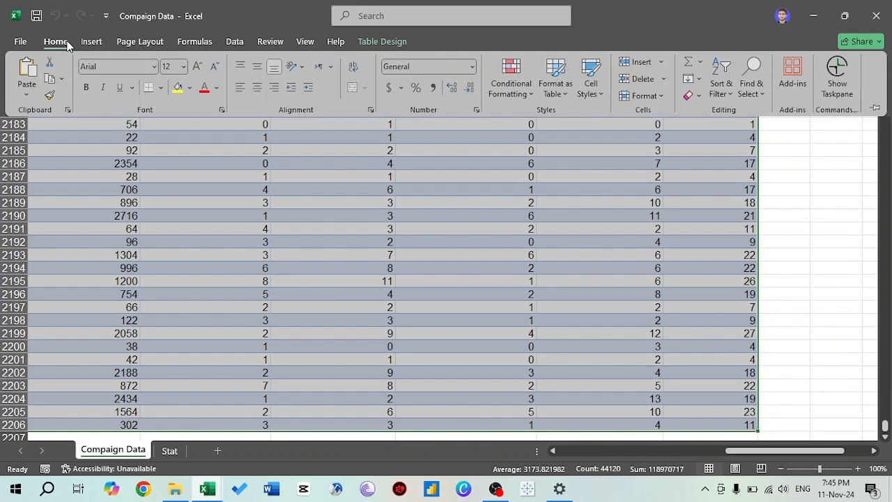
{"action": "left_click", "coordinate": [104, 42]}
{"action": "left_click", "coordinate": [38, 75]}
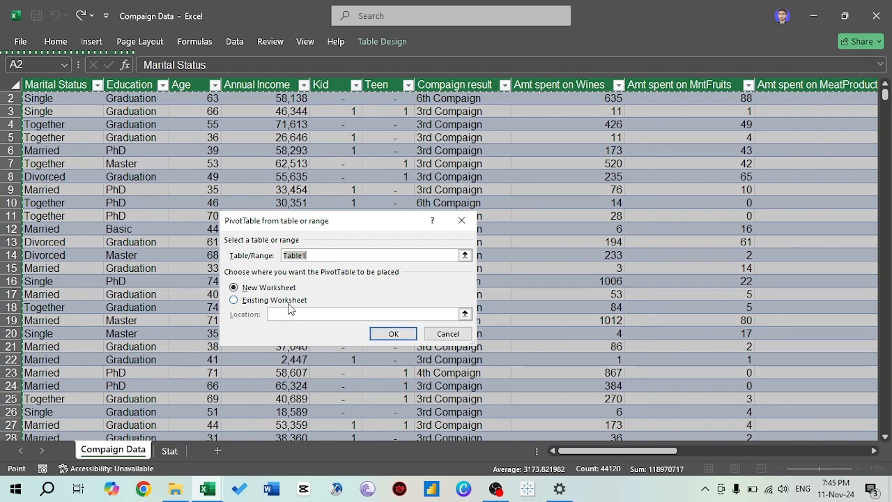
- Place the PivotTable on the existing Stat sheet at cell H20 and create it
{"action": "left_click", "coordinate": [244, 300]}
{"action": "left_click", "coordinate": [464, 313]}
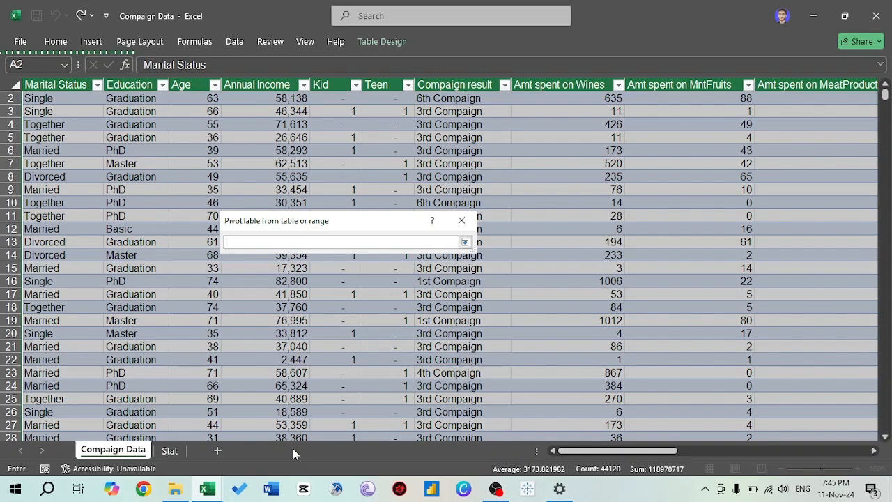
{"action": "left_click", "coordinate": [170, 451]}
{"action": "left_click", "coordinate": [577, 347]}
{"action": "key", "text": "Return"}
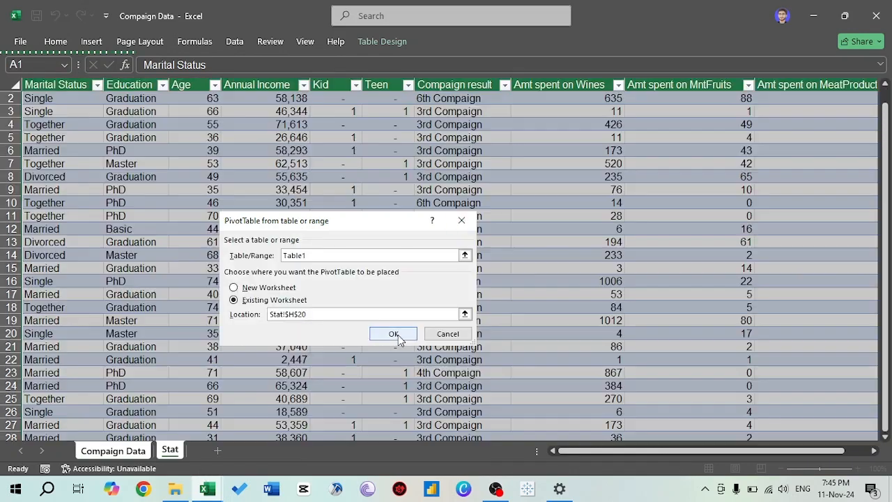
{"action": "left_click", "coordinate": [393, 334]}
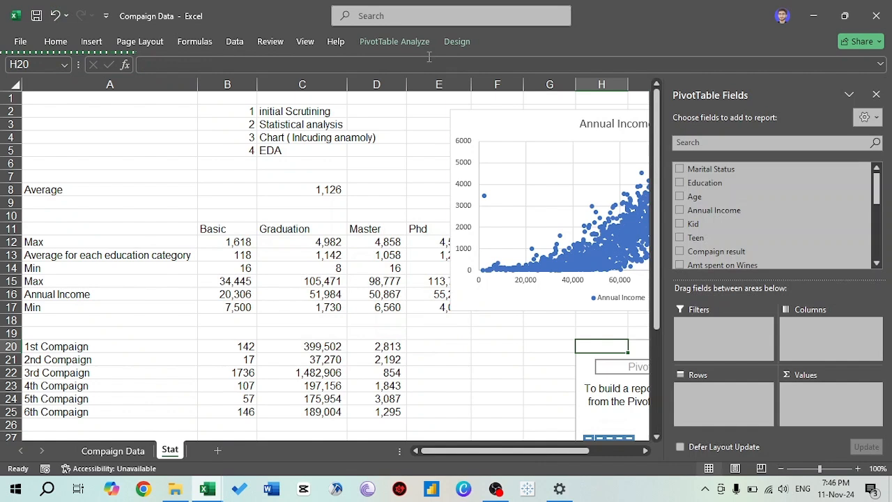
- Insert a Clustered Column PivotChart for the PivotTable with Marital Status as its axis category
{"action": "left_click", "coordinate": [464, 44]}
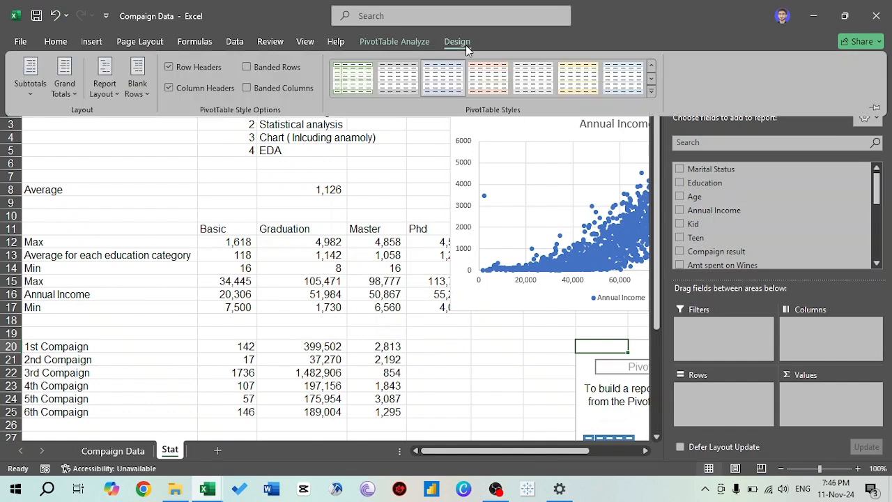
{"action": "left_click", "coordinate": [395, 42]}
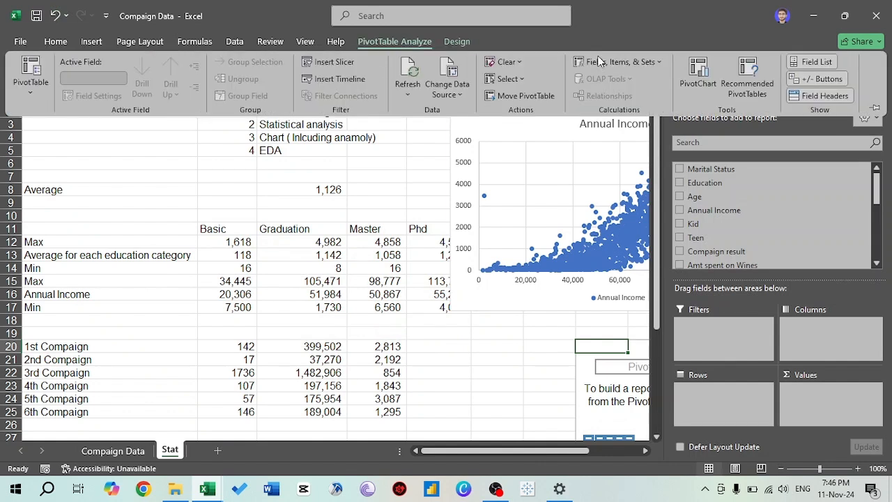
{"action": "left_click", "coordinate": [699, 74]}
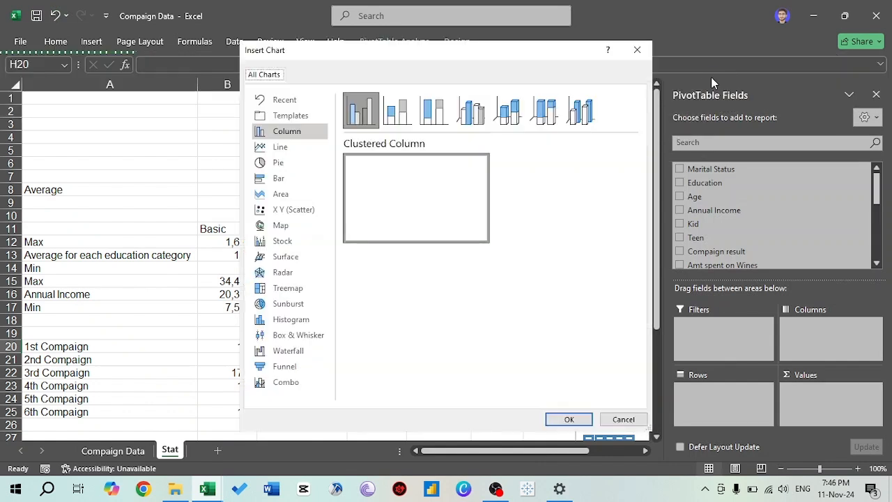
{"action": "left_click", "coordinate": [569, 420]}
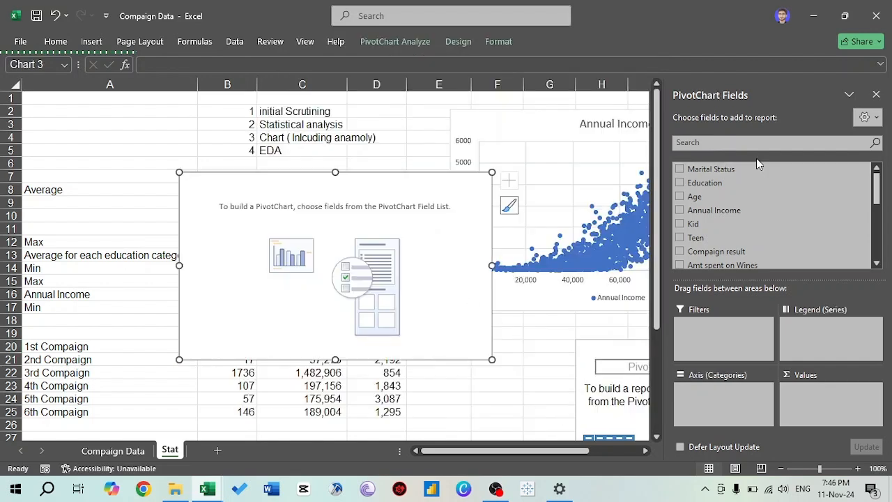
{"action": "left_click", "coordinate": [680, 170]}
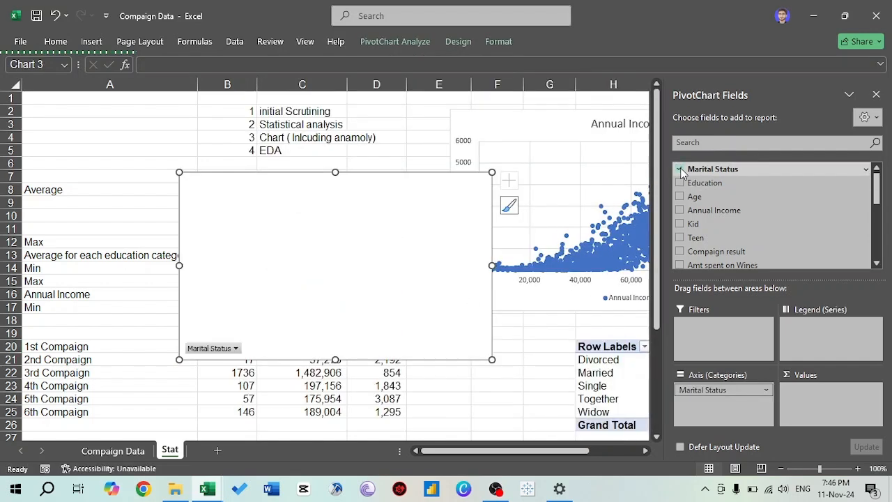
- Add the amounts spent on Wines, MntFruits, MeatProducts, FishProducts, SweetProducts, GoldProds and RegularProds as PivotChart values, and close the field list
{"action": "scroll", "coordinate": [747, 237], "scroll_direction": "down", "scroll_amount": 1}
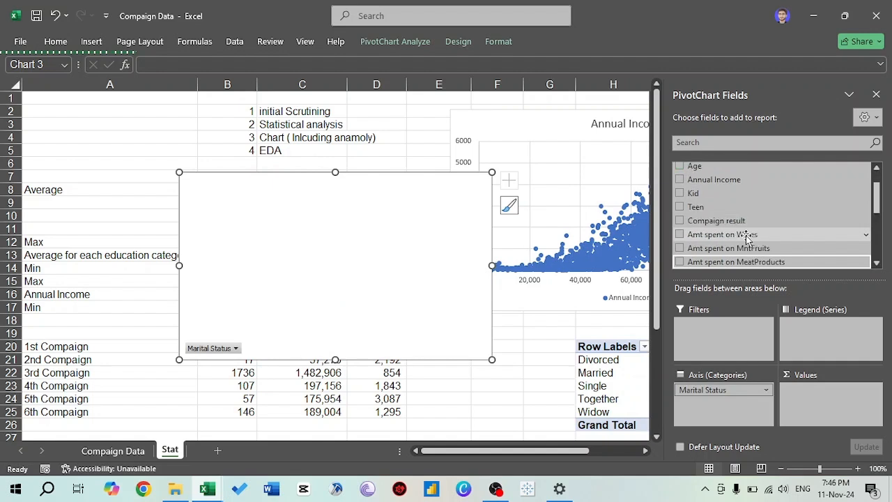
{"action": "left_click", "coordinate": [747, 236]}
{"action": "key", "text": "Down"}
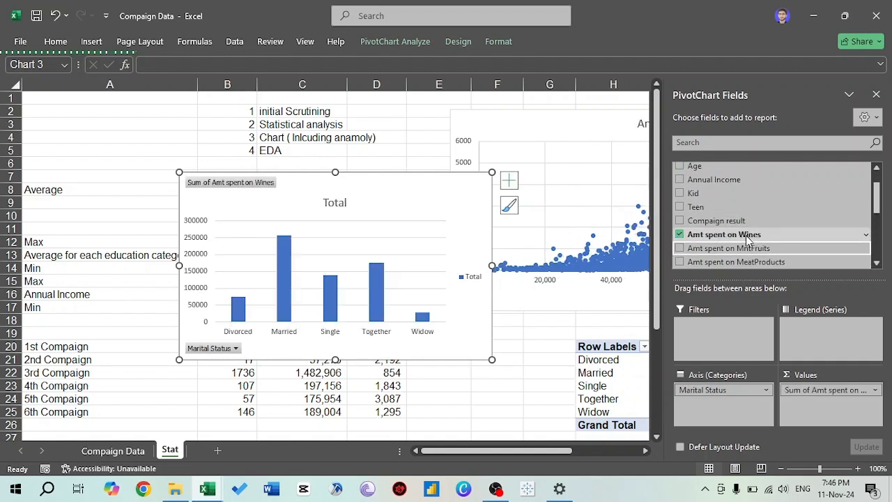
{"action": "key", "text": "space"}
{"action": "key", "text": "Down"}
{"action": "key", "text": "space"}
{"action": "key", "text": "Down"}
{"action": "key", "text": "space"}
{"action": "key", "text": "Down"}
{"action": "key", "text": "space"}
{"action": "key", "text": "Down"}
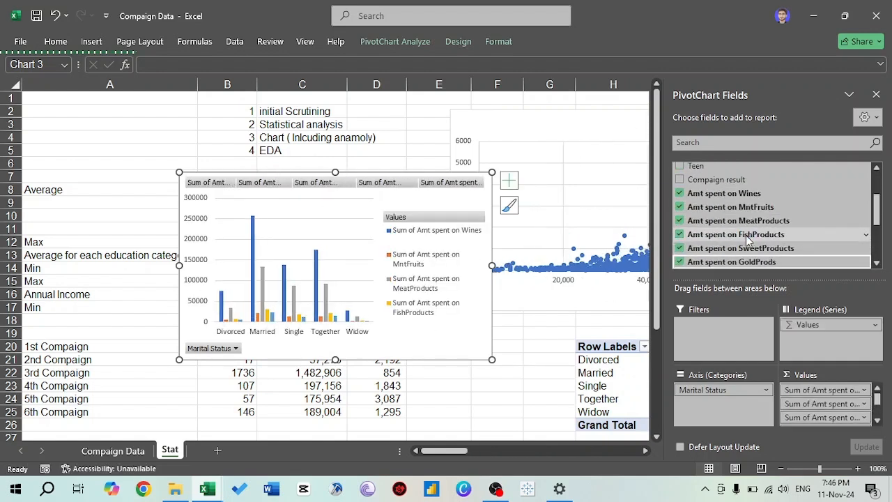
{"action": "key", "text": "space"}
{"action": "key", "text": "Down"}
{"action": "key", "text": "space"}
{"action": "key", "text": "Down"}
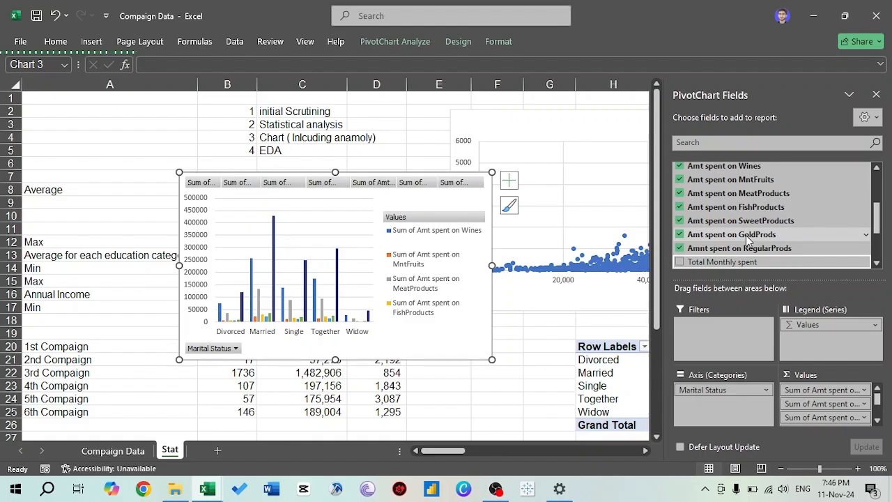
{"action": "left_click", "coordinate": [876, 95]}
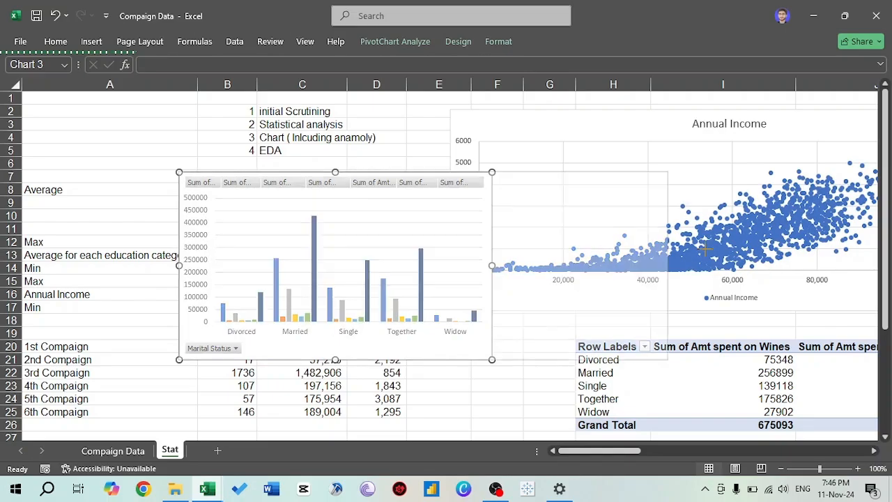
- Arrange the Annual Income scatter chart beside the statistics tables and the PivotChart directly beneath it, enlarging the PivotChart to span about columns F to K
{"action": "left_click_drag", "start_coordinate": [705, 250], "coordinate": [716, 249]}
{"action": "left_click_drag", "start_coordinate": [651, 348], "coordinate": [789, 424]}
{"action": "left_click_drag", "start_coordinate": [526, 127], "coordinate": [443, 107]}
{"action": "scroll", "coordinate": [690, 366], "scroll_direction": "down", "scroll_amount": 2}
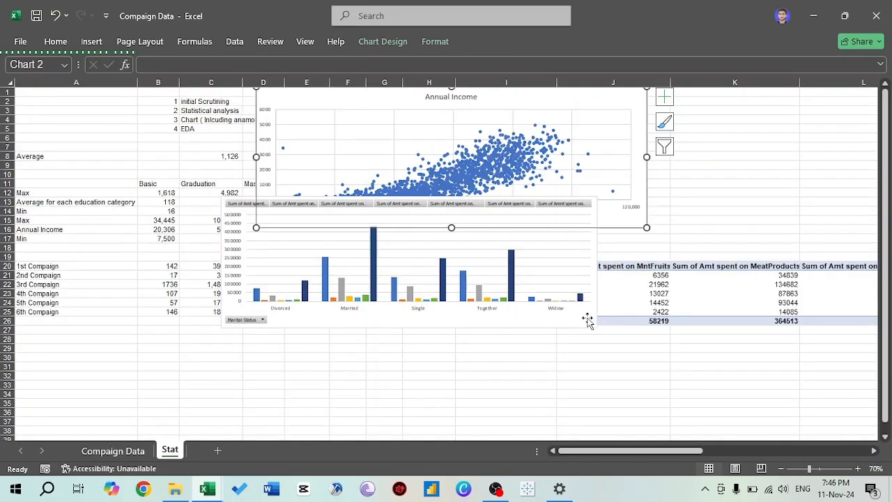
{"action": "left_click_drag", "start_coordinate": [587, 320], "coordinate": [665, 352]}
{"action": "left_click", "coordinate": [330, 169]}
{"action": "left_click_drag", "start_coordinate": [331, 170], "coordinate": [408, 169]}
{"action": "left_click_drag", "start_coordinate": [606, 354], "coordinate": [649, 360]}
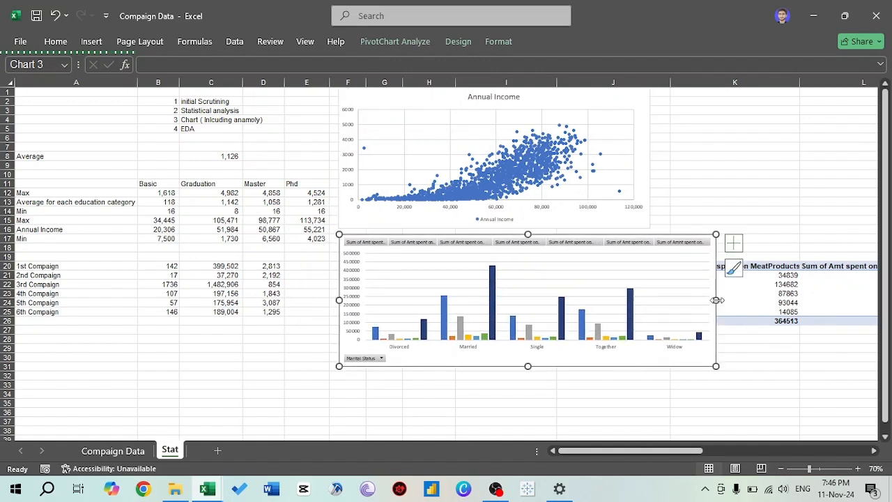
{"action": "left_click_drag", "start_coordinate": [715, 367], "coordinate": [768, 402]}
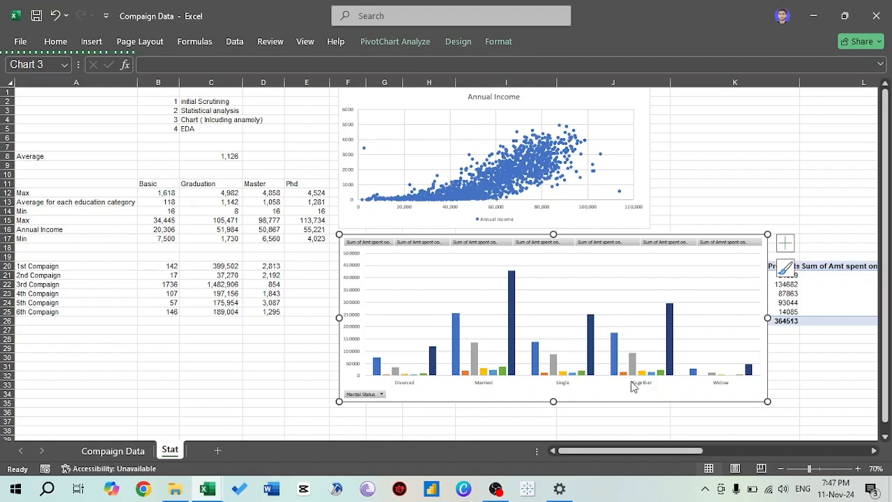
- Compare the PivotChart's RegularProds and Wines spending bars across the Married, Single and Together groups
{"action": "mouse_move", "coordinate": [512, 364]}
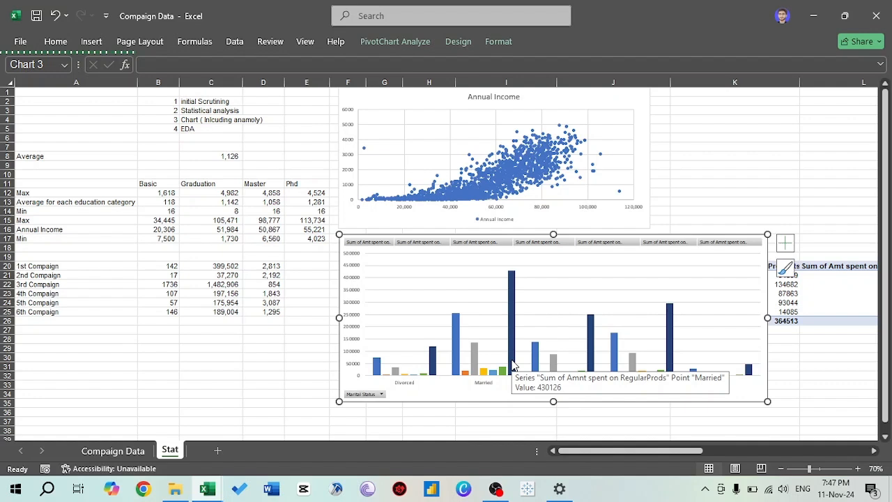
{"action": "mouse_move", "coordinate": [595, 361]}
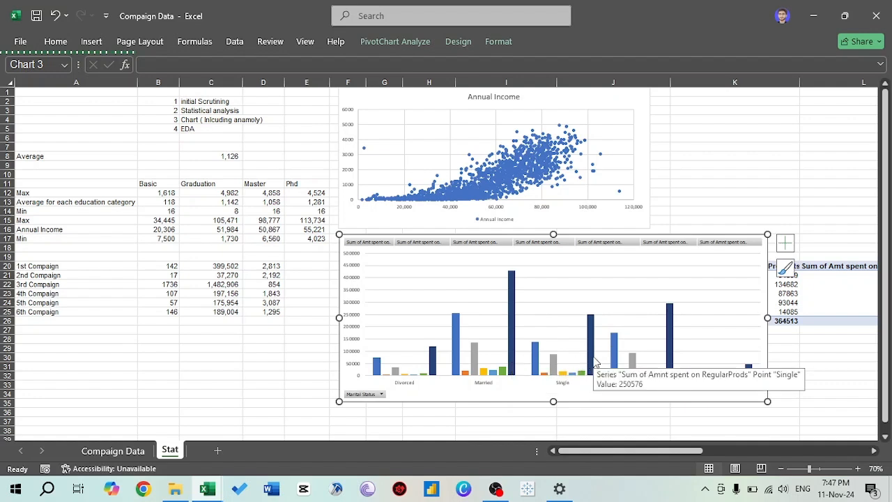
{"action": "mouse_move", "coordinate": [670, 353]}
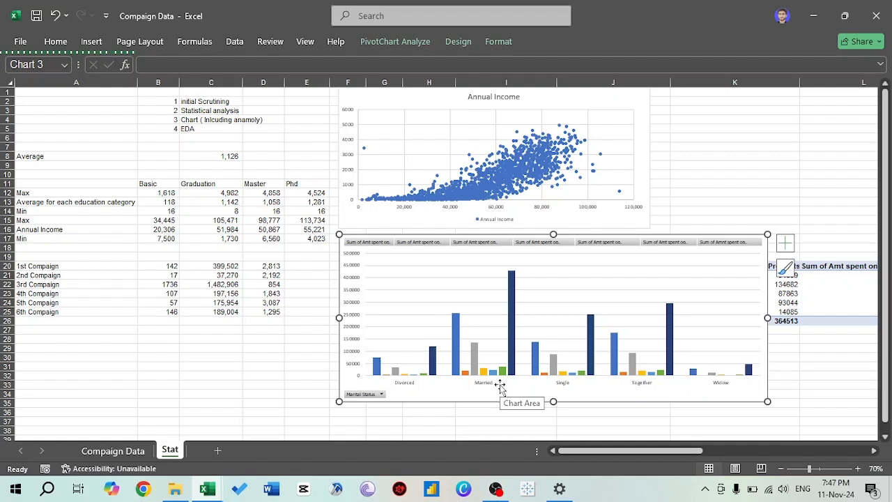
{"action": "mouse_move", "coordinate": [454, 366]}
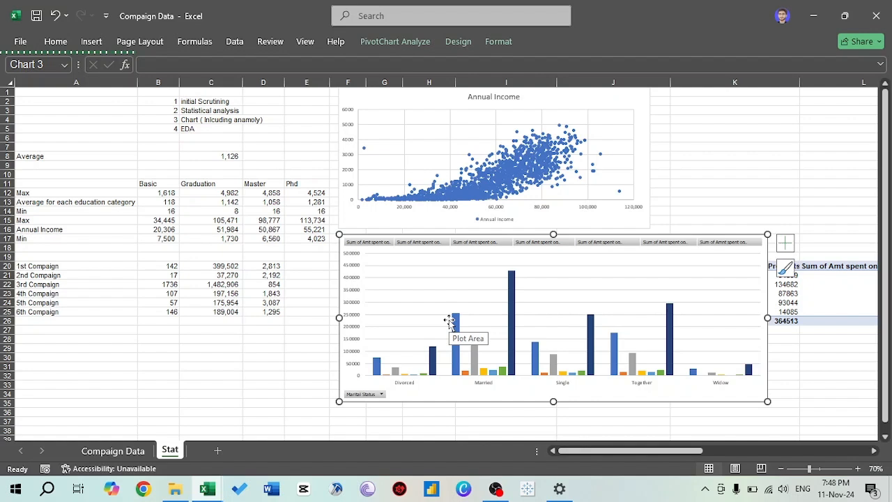
{"action": "mouse_move", "coordinate": [511, 310]}
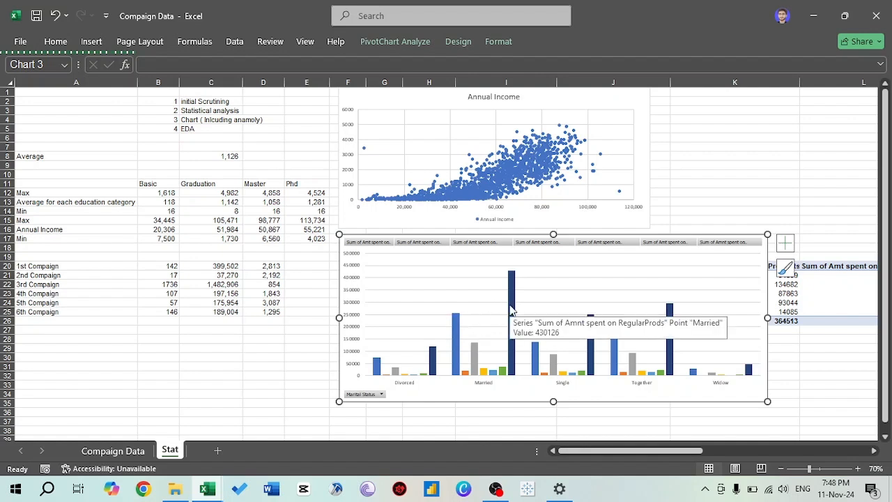